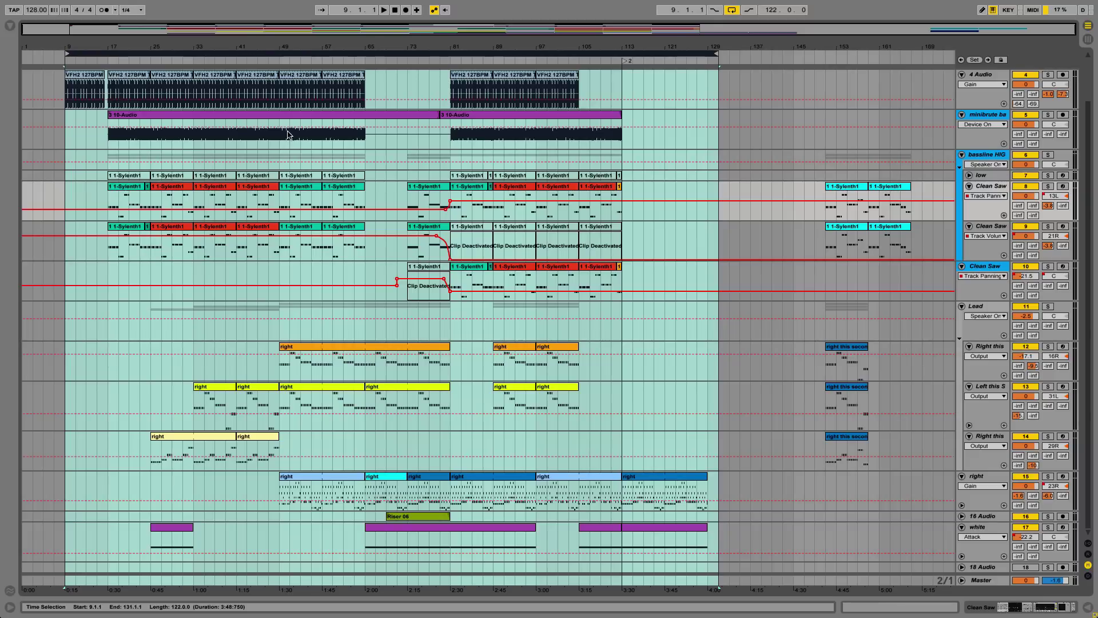
# - Examine the arrangement's drum, minibrute bass, Clean Saw and lead tracks and the extent of the looped section
pyautogui.click(149, 114)
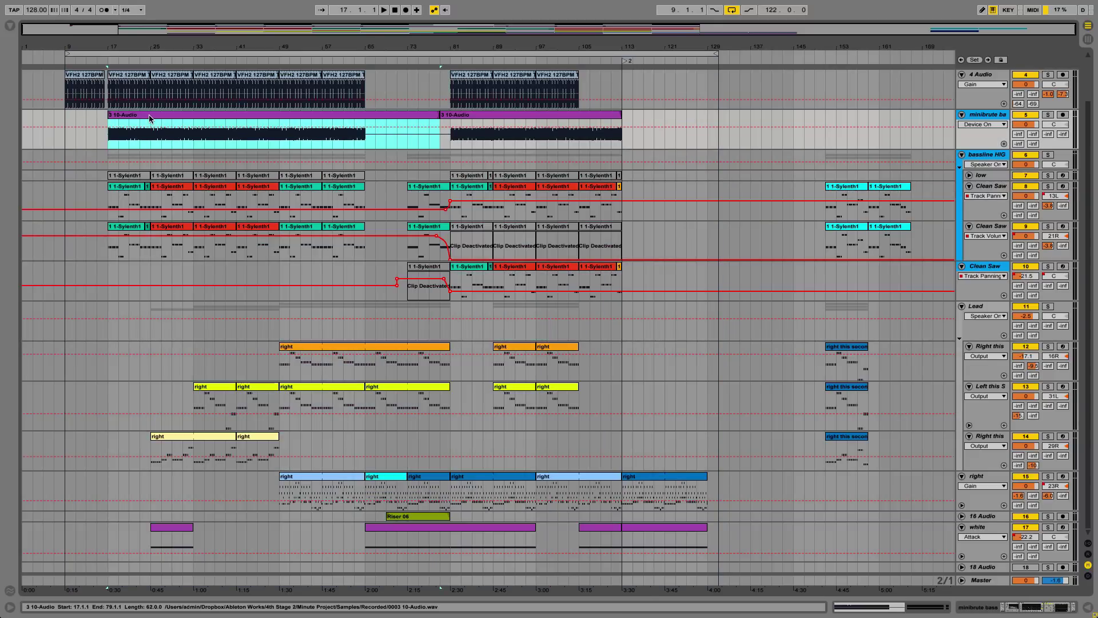
pyautogui.scroll(1, 158, 194)
pyautogui.scroll(-1, 159, 199)
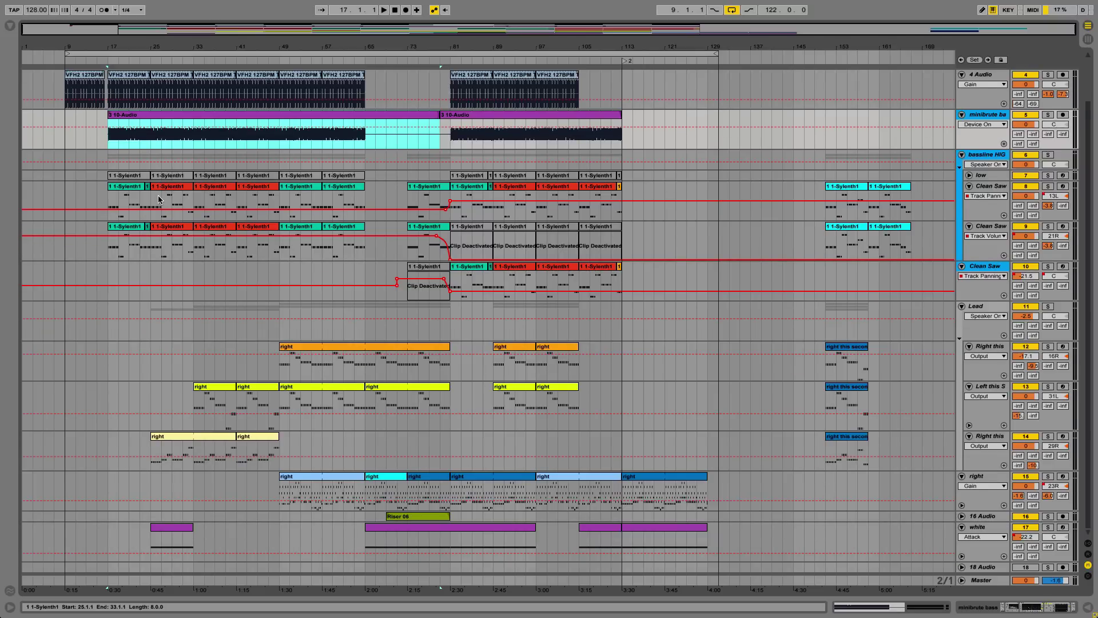
pyautogui.click(121, 53)
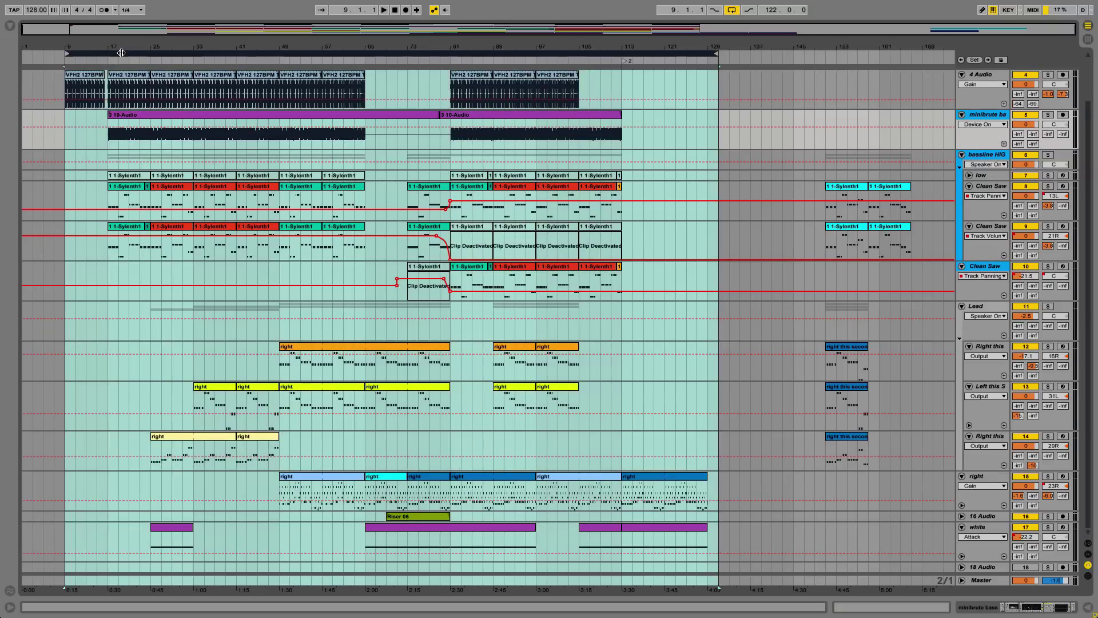
pyautogui.scroll(3, 221, 194)
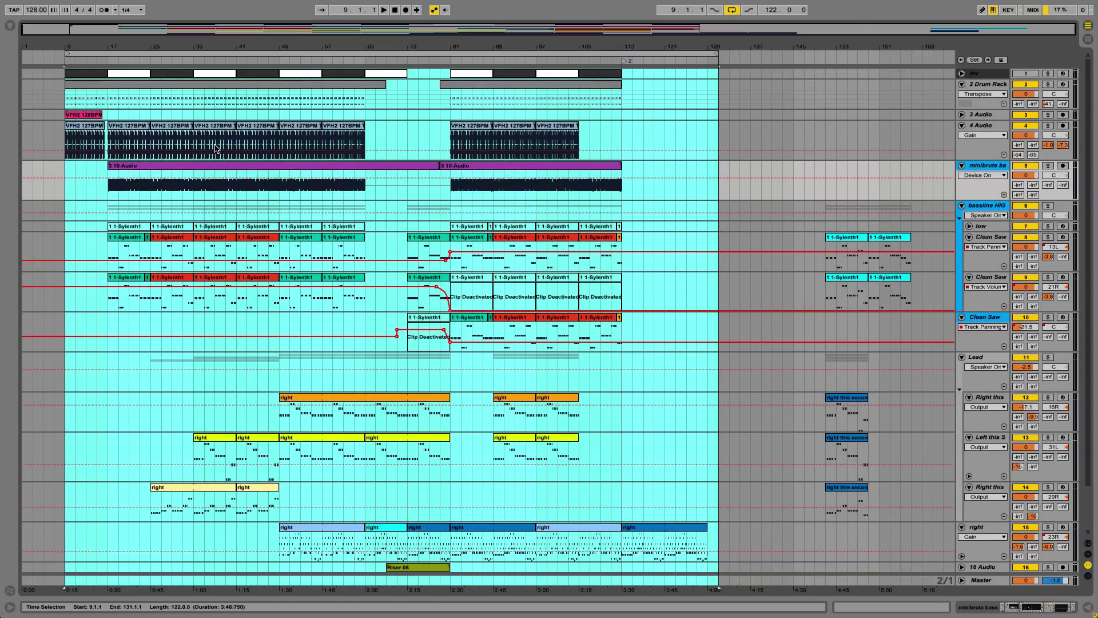
pyautogui.scroll(-3, 247, 147)
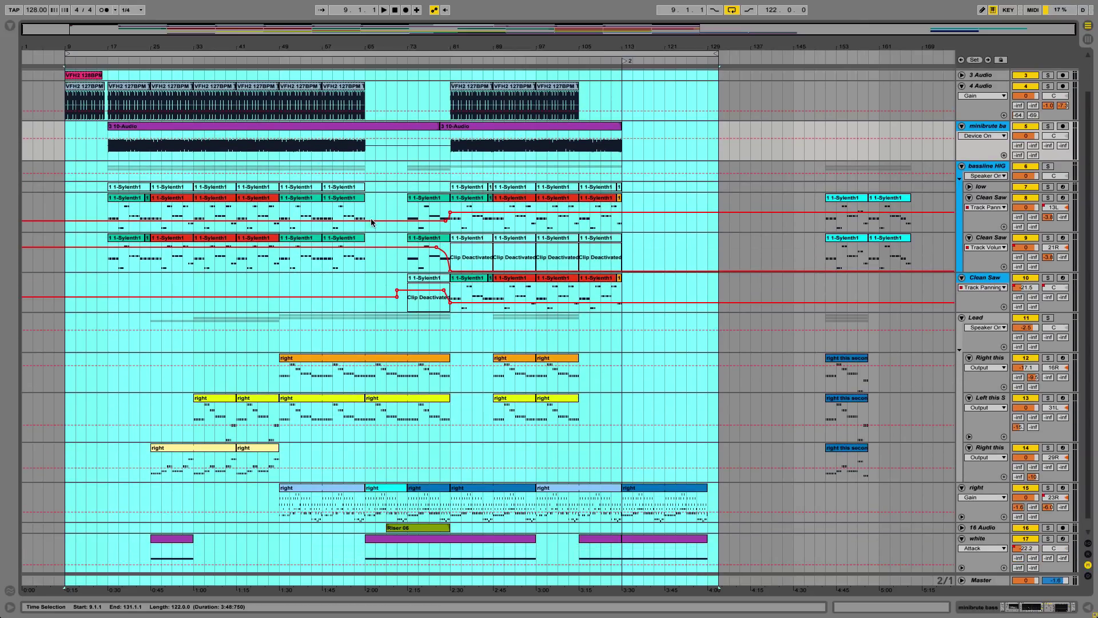
pyautogui.click(367, 212)
pyautogui.scroll(1, 380, 213)
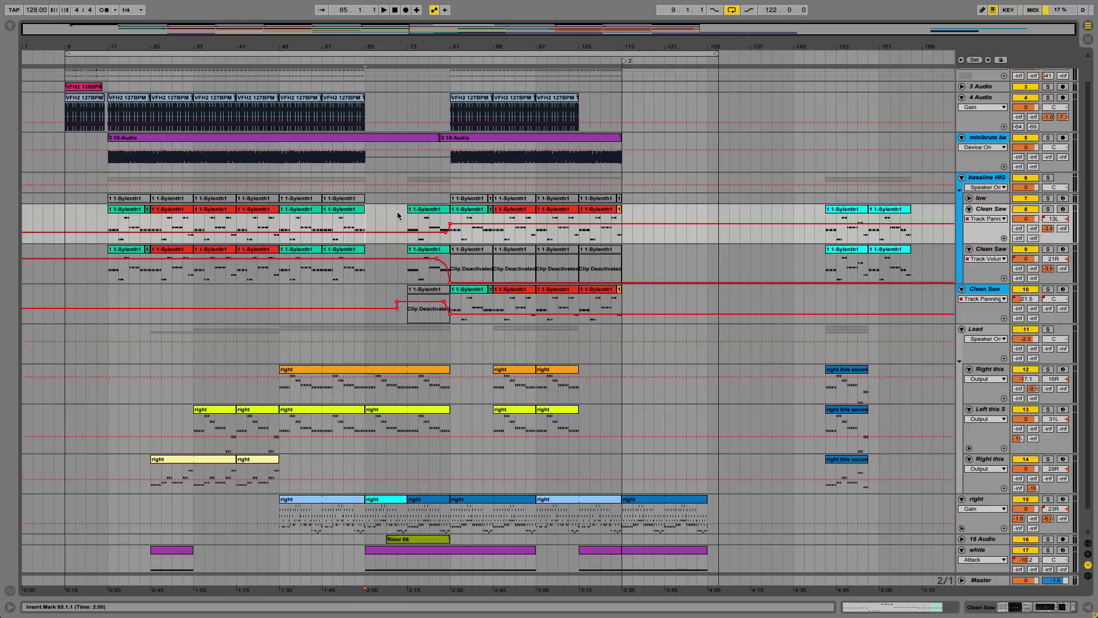
pyautogui.scroll(2, 381, 158)
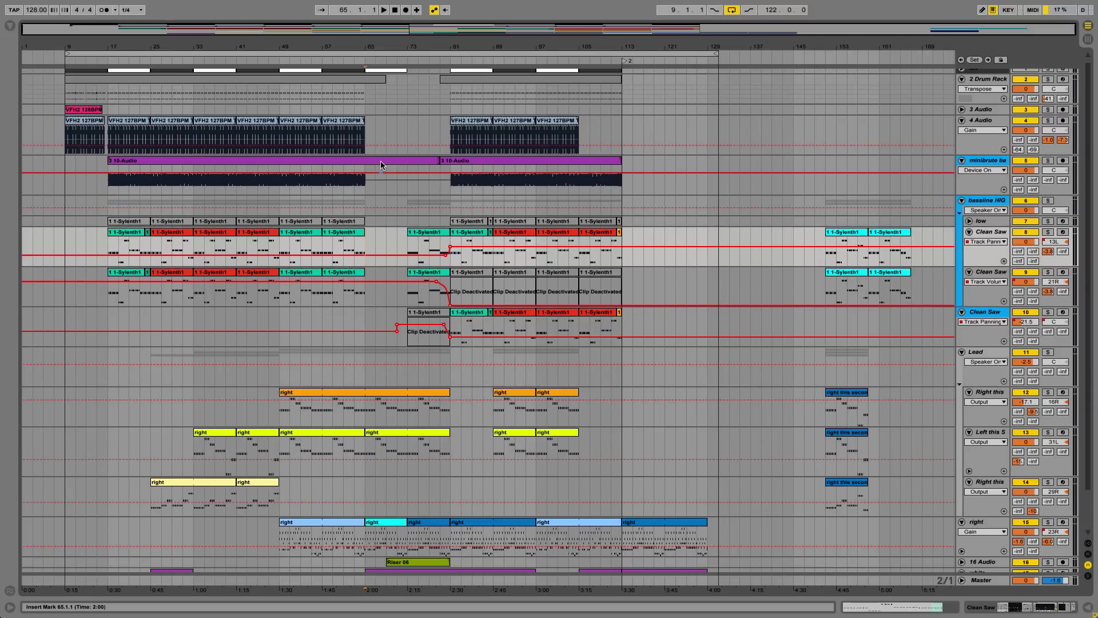
pyautogui.scroll(1, 382, 163)
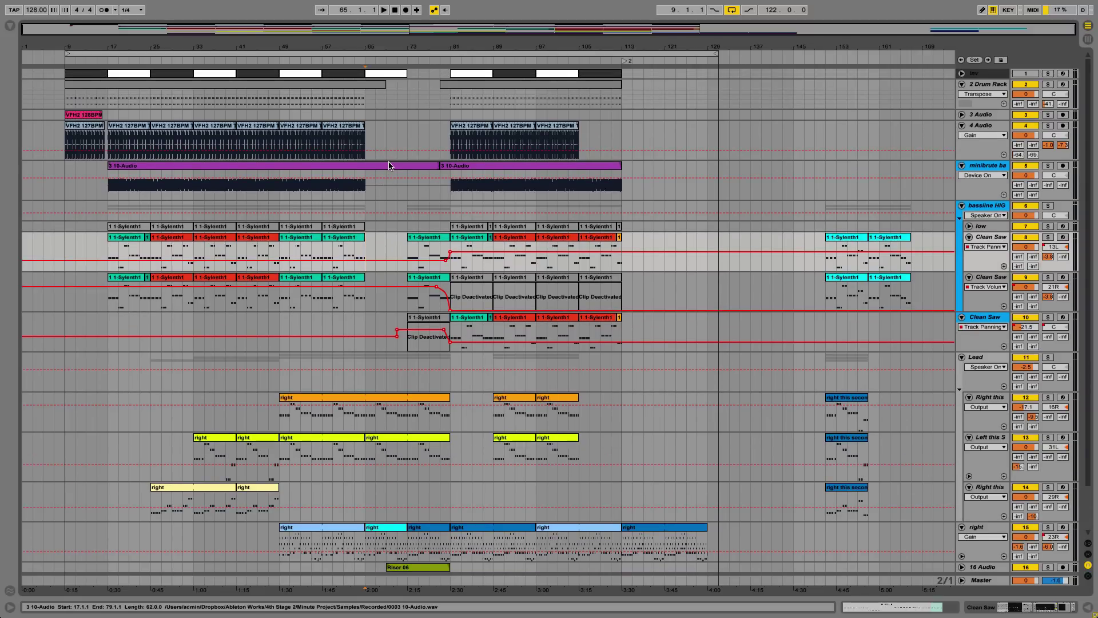
pyautogui.click(389, 165)
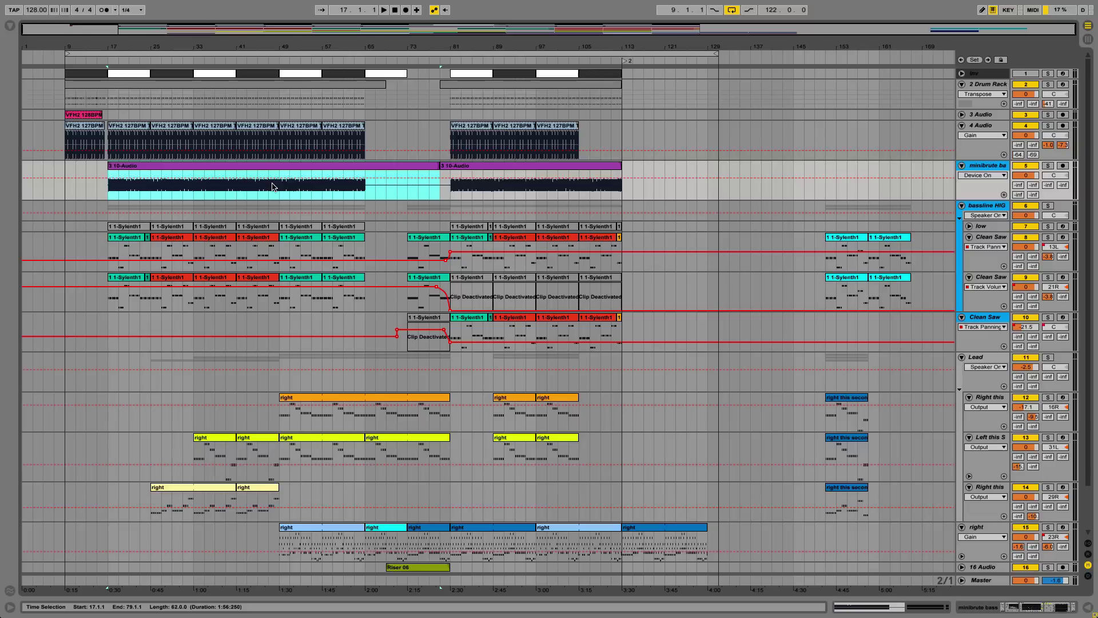
pyautogui.click(166, 56)
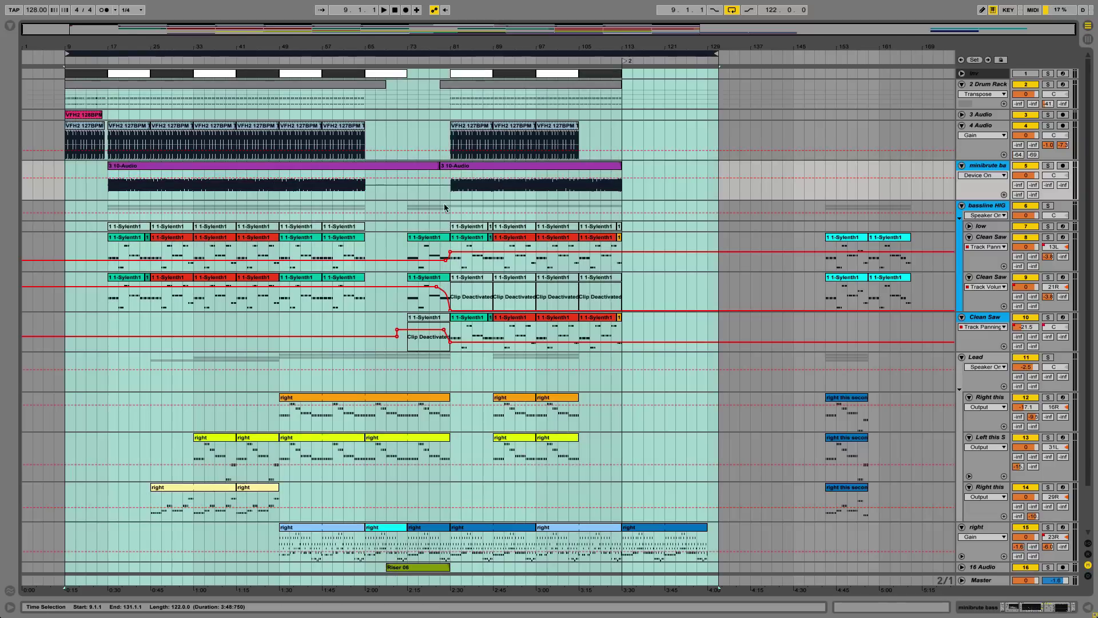
# - Solo the 2 Drum Rack track, start playback from bar 9, and unsolo it to hear it with the other tracks
pyautogui.click(155, 84)
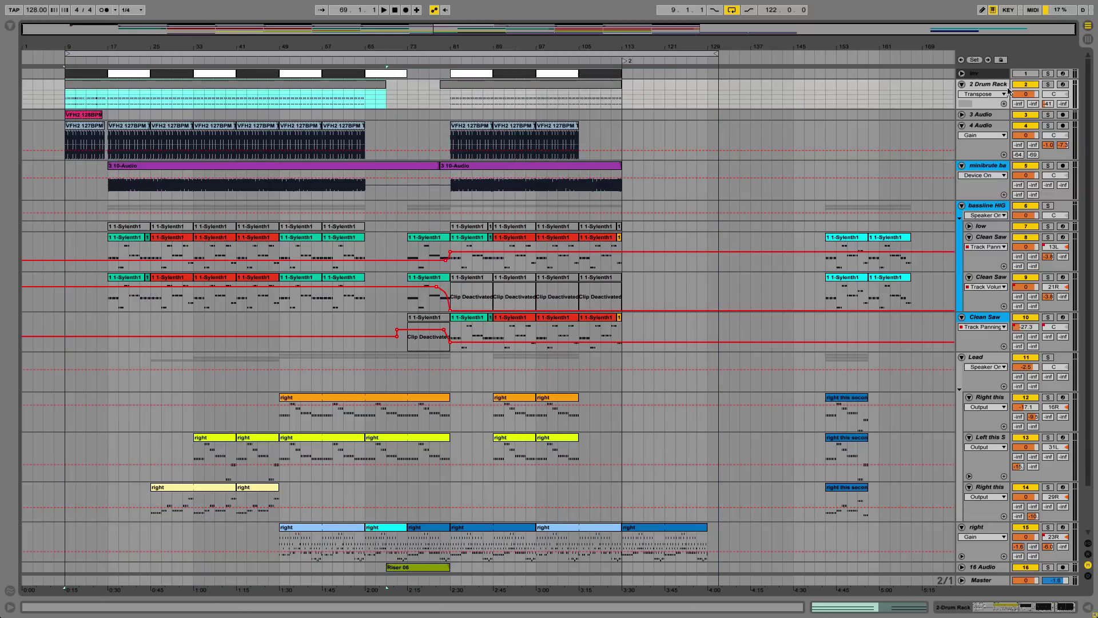
pyautogui.click(1048, 85)
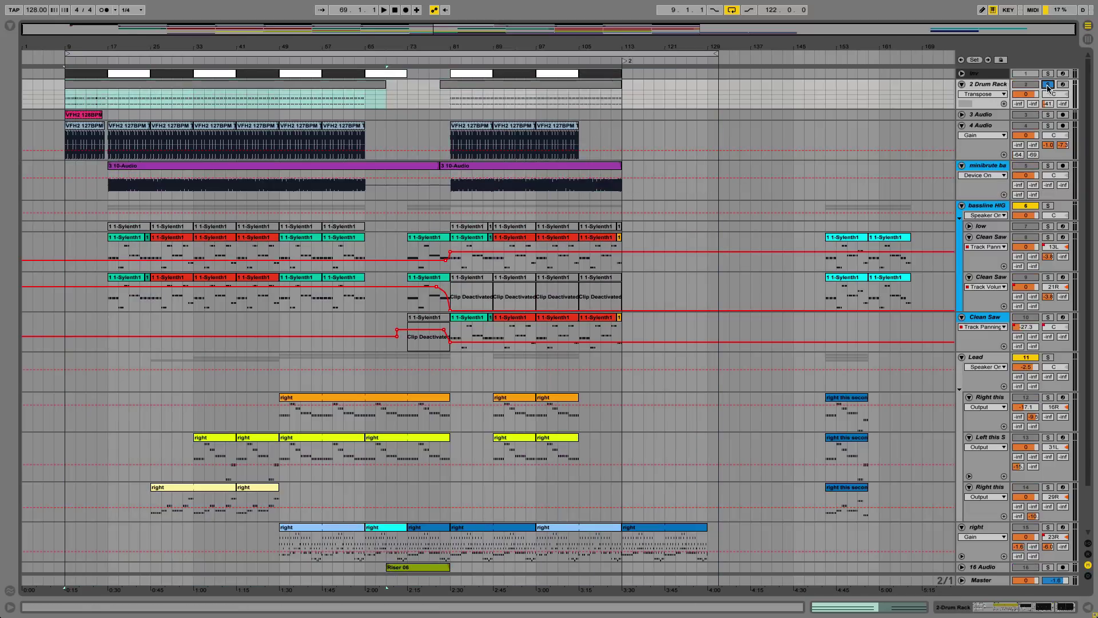
pyautogui.press('space')
pyautogui.click(1046, 86)
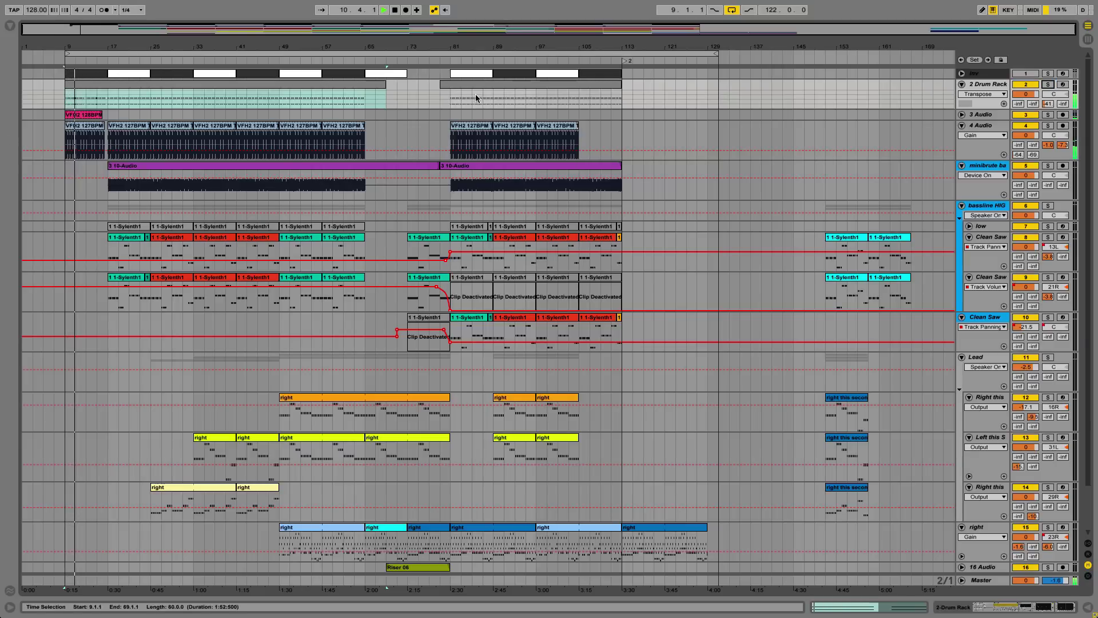
# - Shorten the arrangement loop to 8 bars starting at bar 9, and play the soloed 2 Drum Rack track with its devices shown
pyautogui.moveTo(714, 56); pyautogui.dragTo(107, 56)
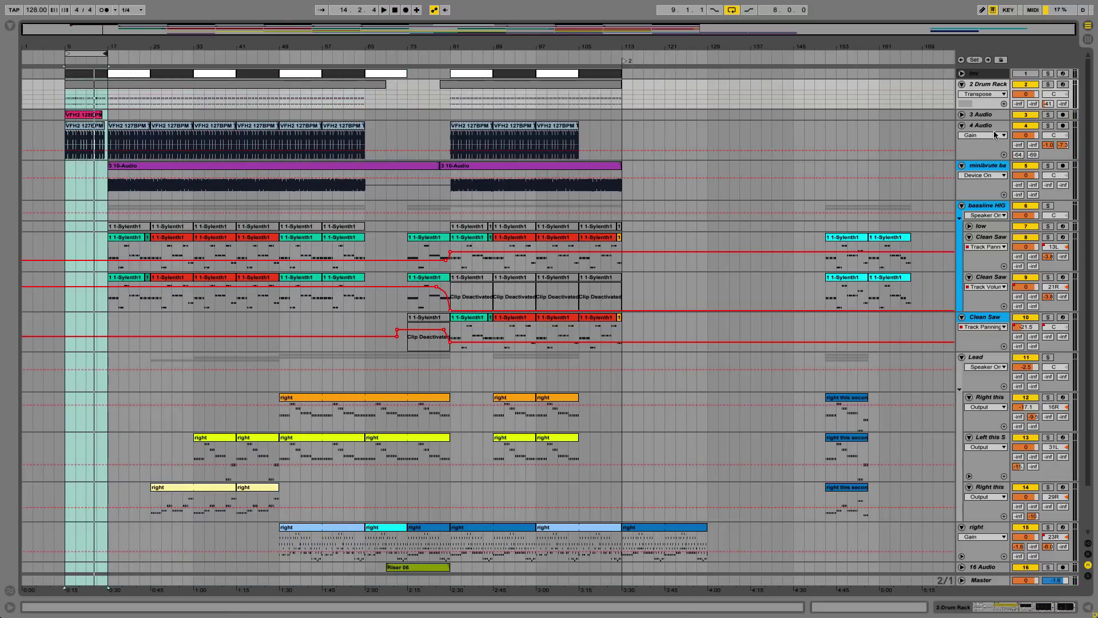
pyautogui.click(1048, 84)
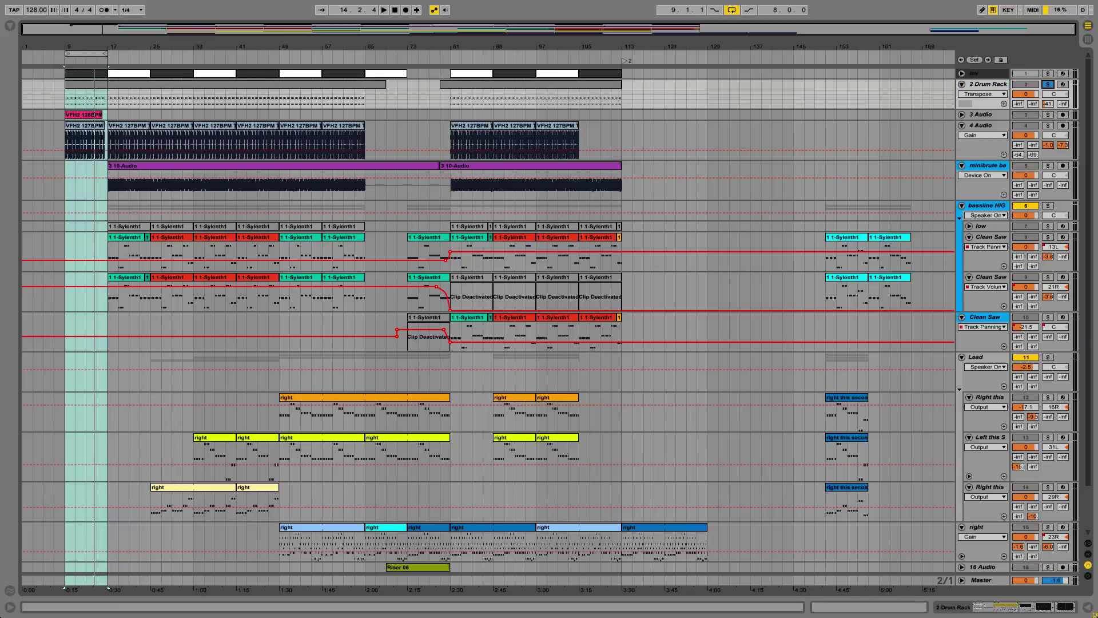
pyautogui.click(1055, 607)
pyautogui.press('space')
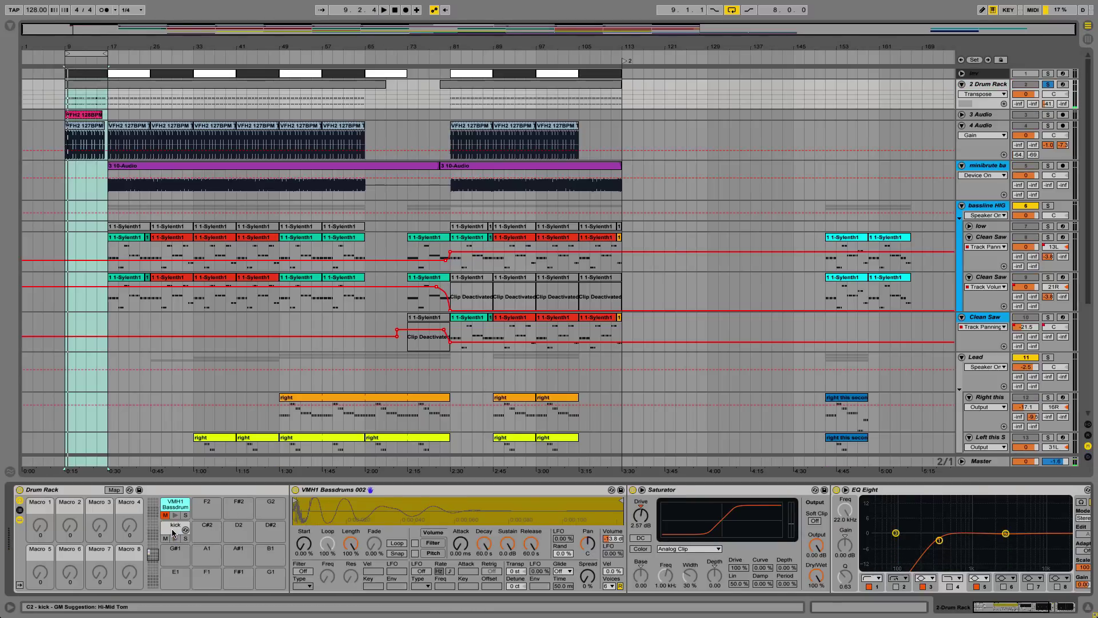
# - Audition the Drum Rack's kick and VMH1 Bassdrum pads and examine the devices in their chains
pyautogui.click(173, 533)
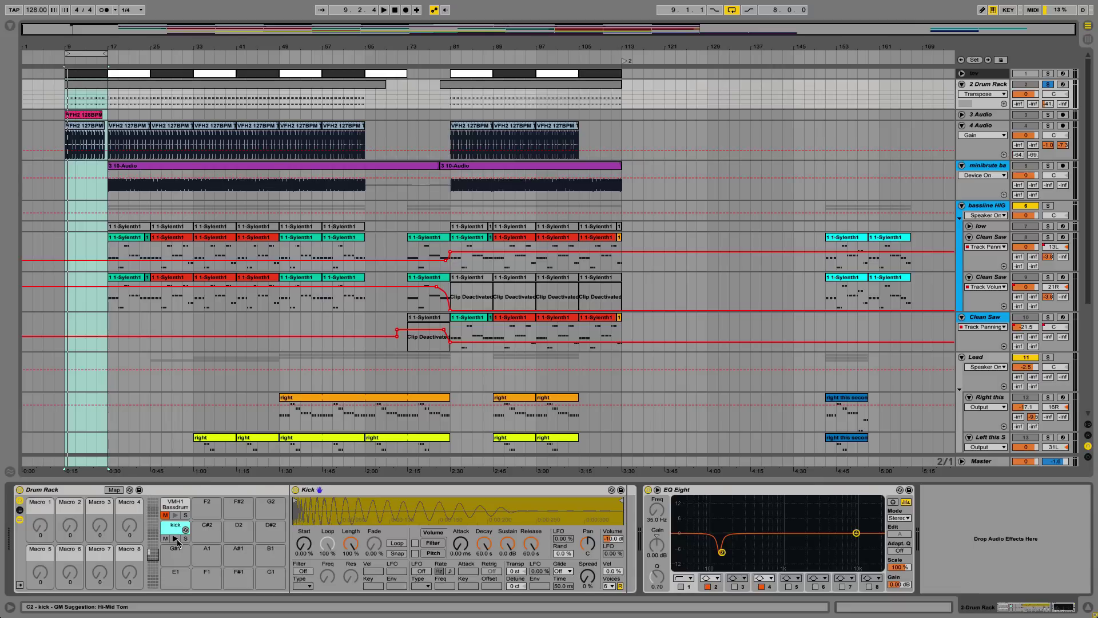
pyautogui.click(175, 540)
pyautogui.click(175, 539)
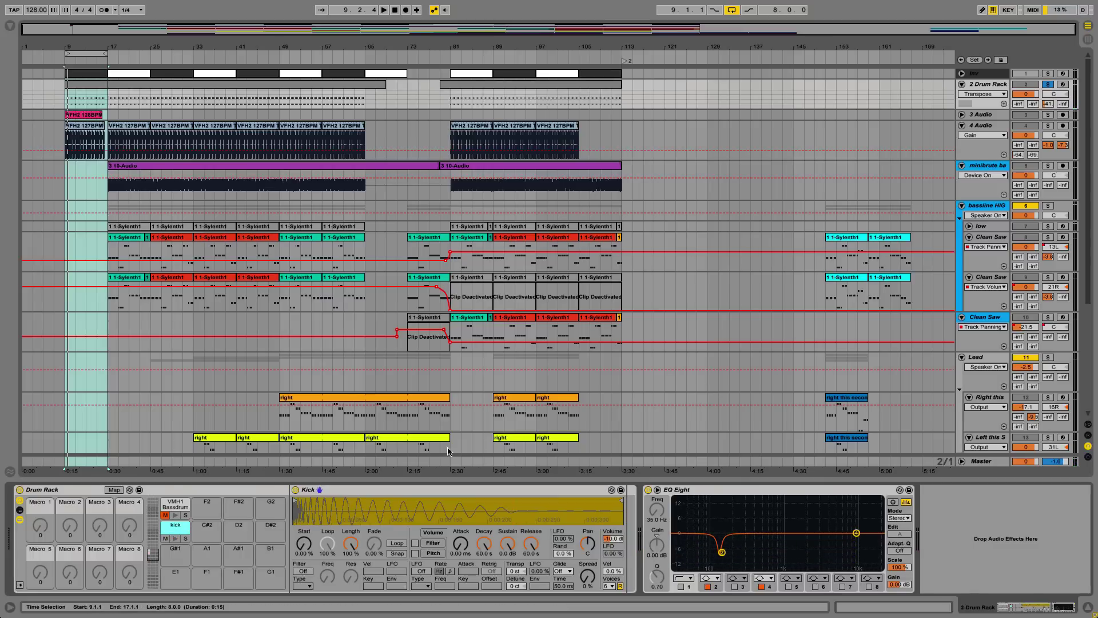
pyautogui.click(176, 515)
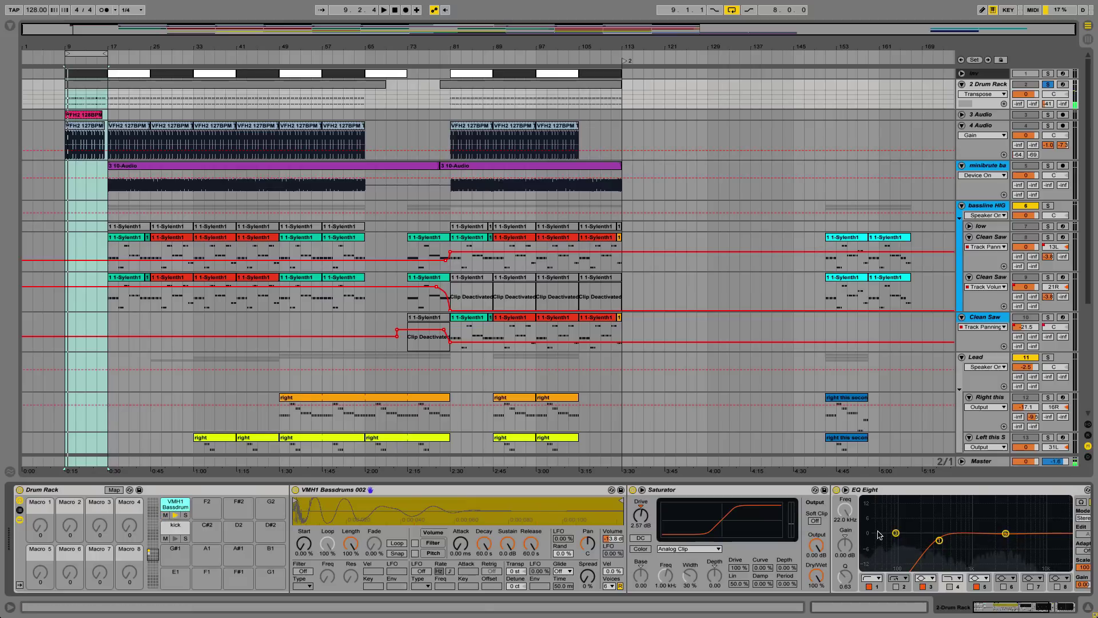
pyautogui.click(983, 608)
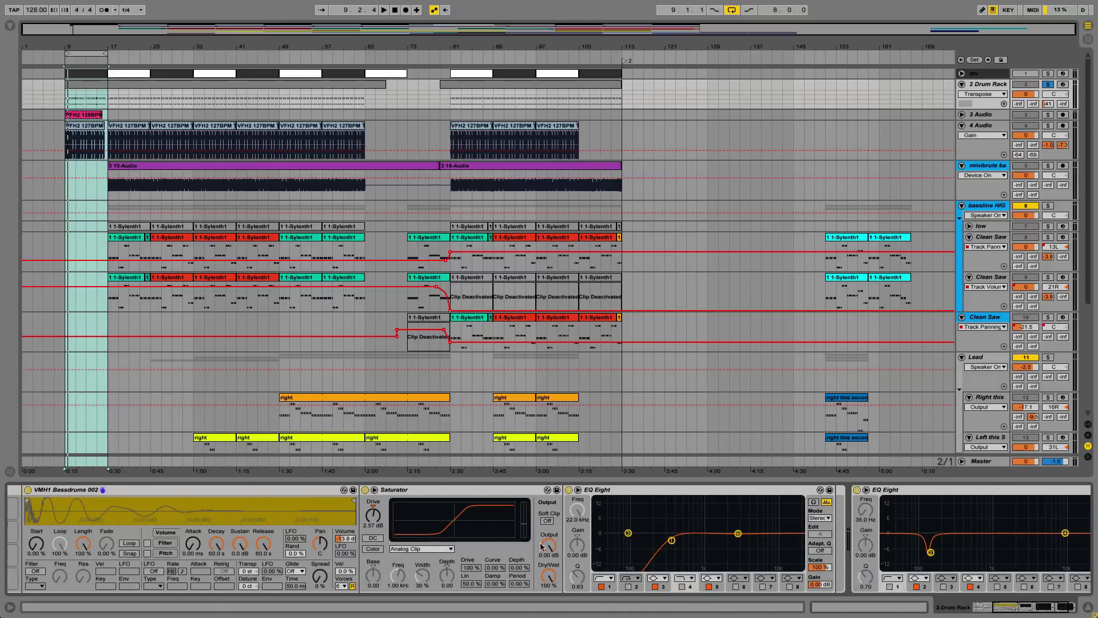
pyautogui.click(980, 610)
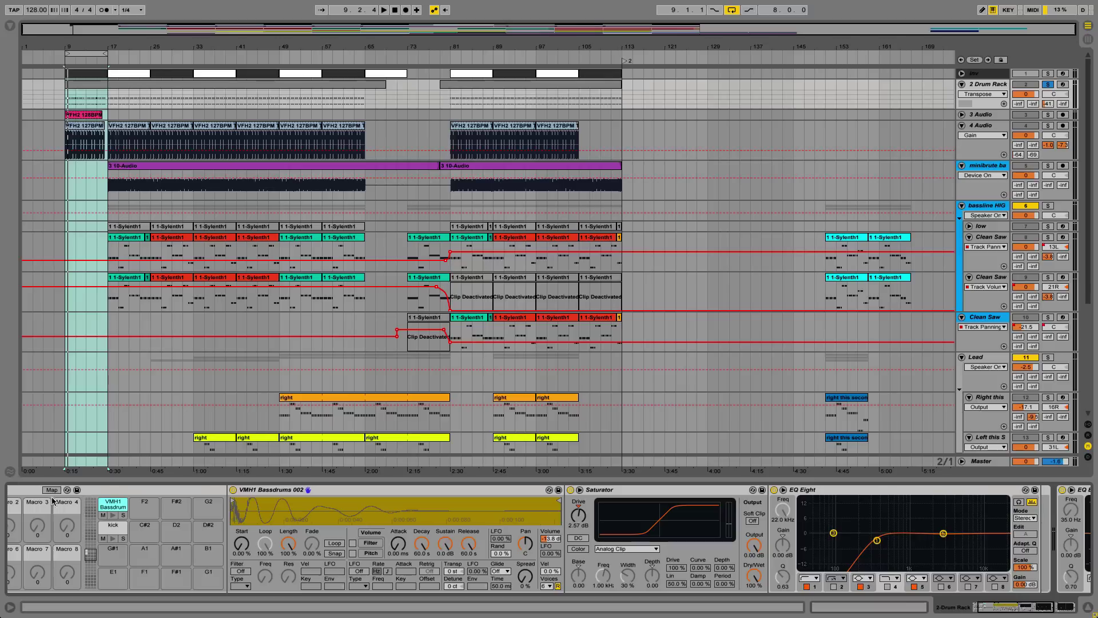
# - Preview the VMH1 Bassdrum pad, toggle its mute, and play the loop with the 2 Drum Rack track unsoloed
pyautogui.click(112, 516)
pyautogui.click(104, 516)
pyautogui.click(1047, 84)
pyautogui.click(1049, 86)
pyautogui.press('space')
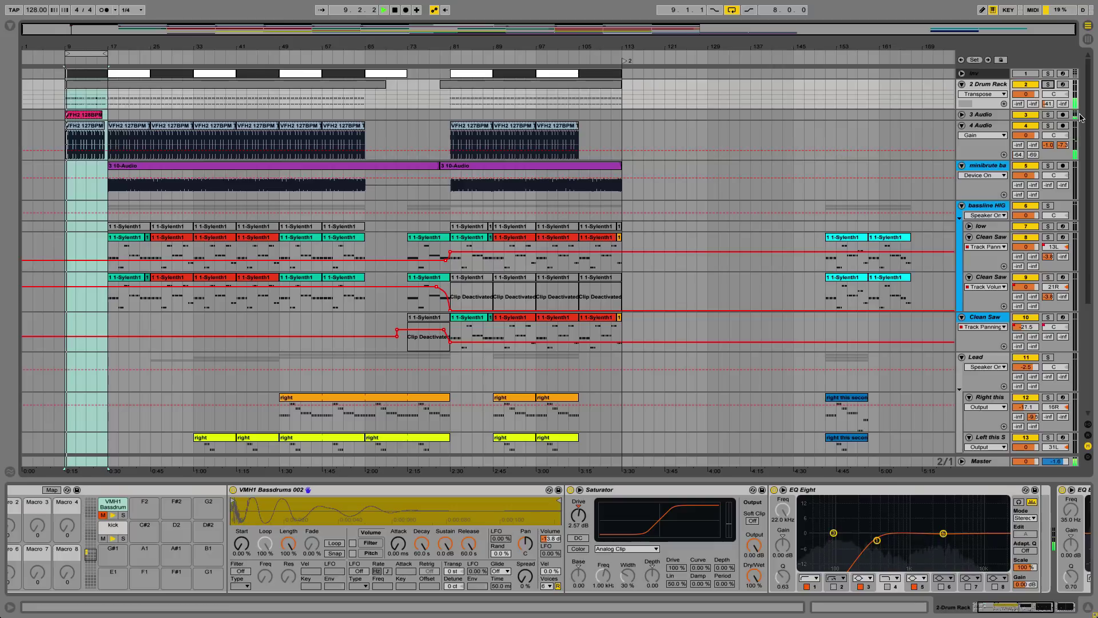
# - Solo the 3 Audio track and examine the volume envelope of its VFH2 128BPM clip
pyautogui.click(1047, 114)
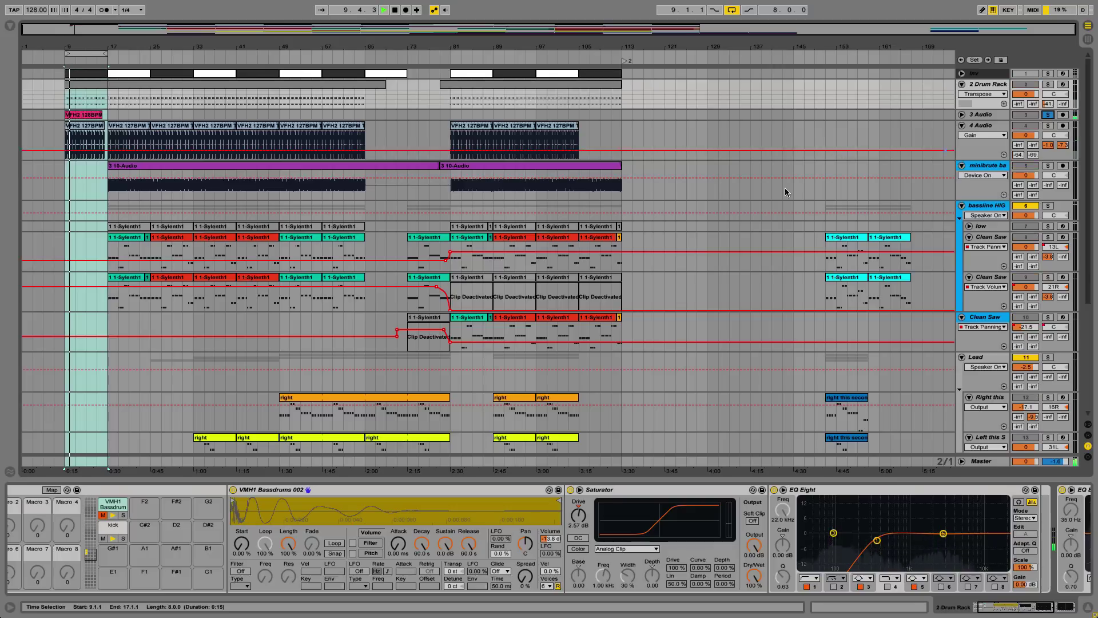
pyautogui.click(91, 116)
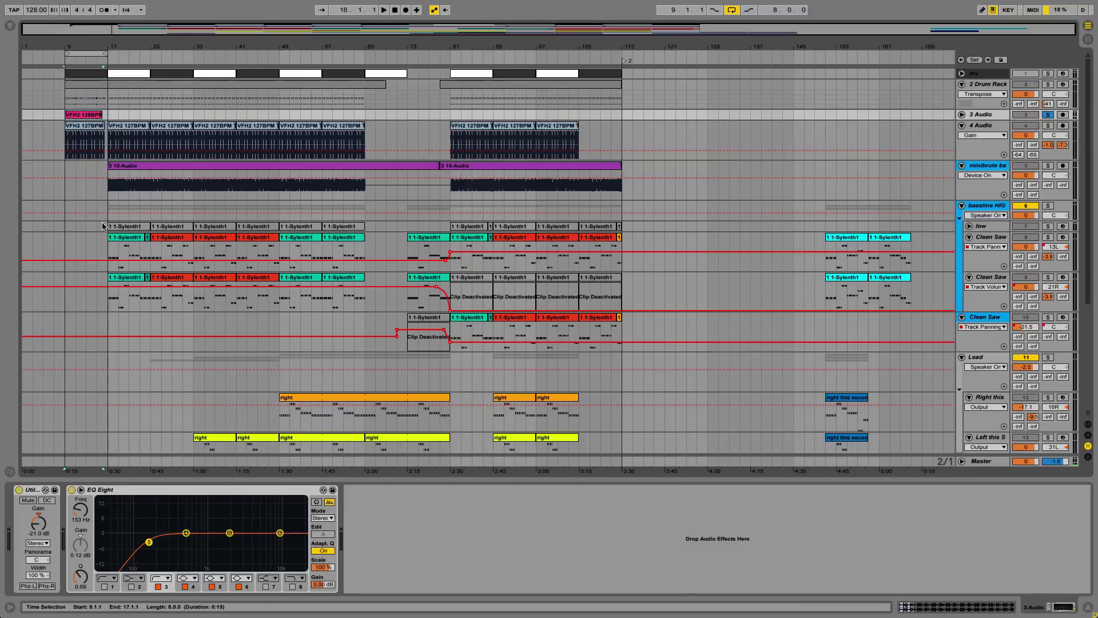
pyautogui.click(951, 607)
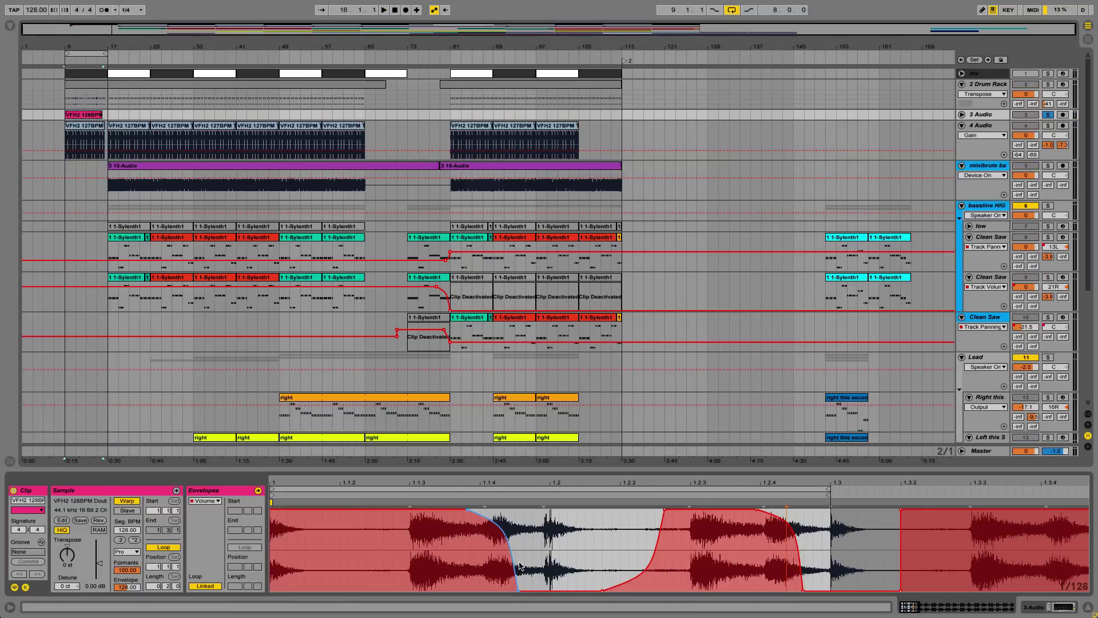
pyautogui.moveTo(548, 483); pyautogui.dragTo(549, 473)
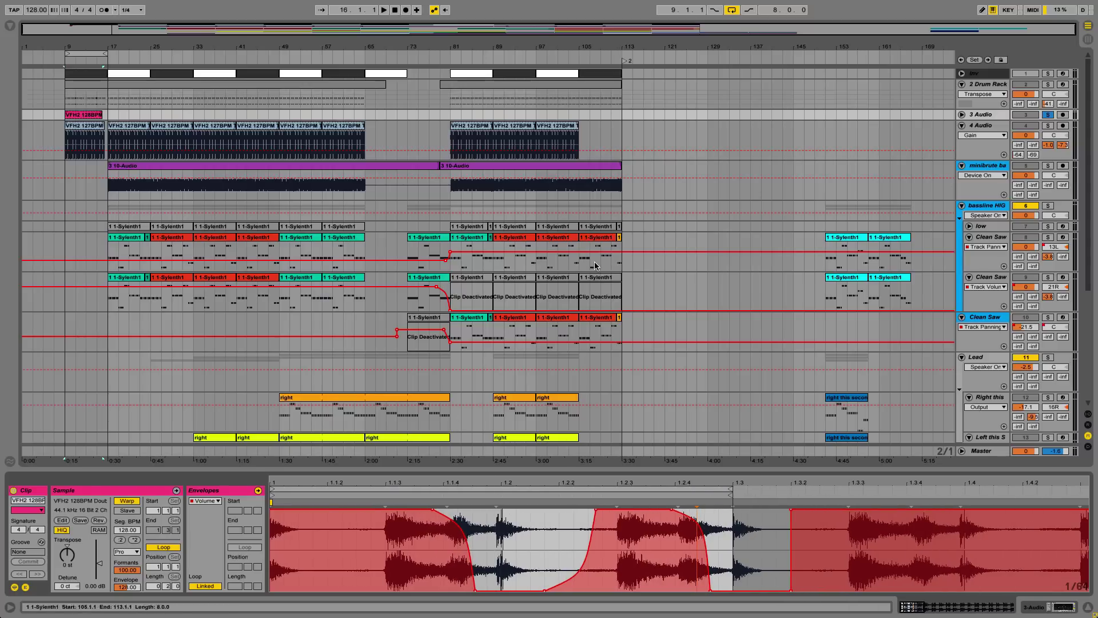
# - Try drawing the 3 Audio clip's volume envelope at full level during playback, undo the drawing and unsolo the track
pyautogui.press('space')
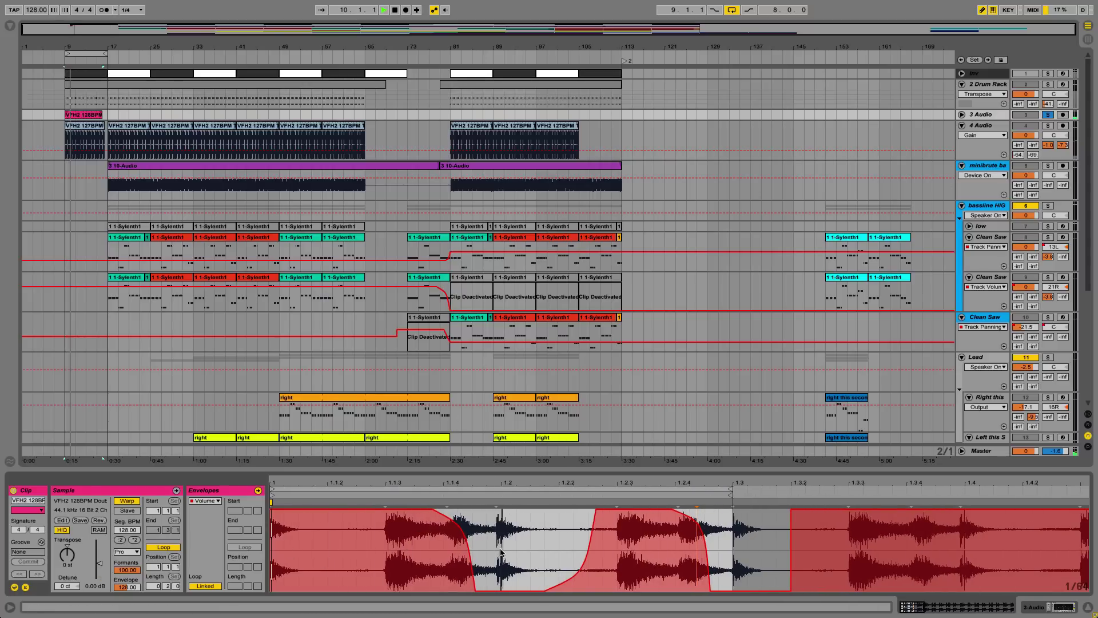
pyautogui.press('b')
pyautogui.moveTo(466, 510)
pyautogui.mouseDown()
pyautogui.moveTo(470, 584)
pyautogui.moveTo(445, 476)
pyautogui.moveTo(747, 505)
pyautogui.mouseUp()
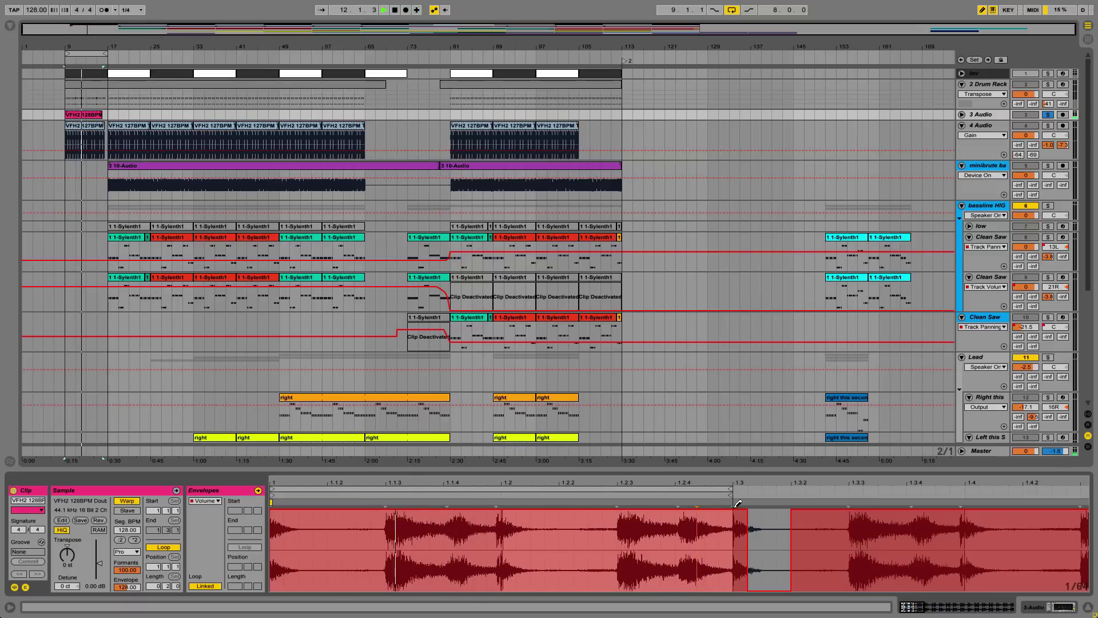
pyautogui.hotkey('ctrl', 'z')
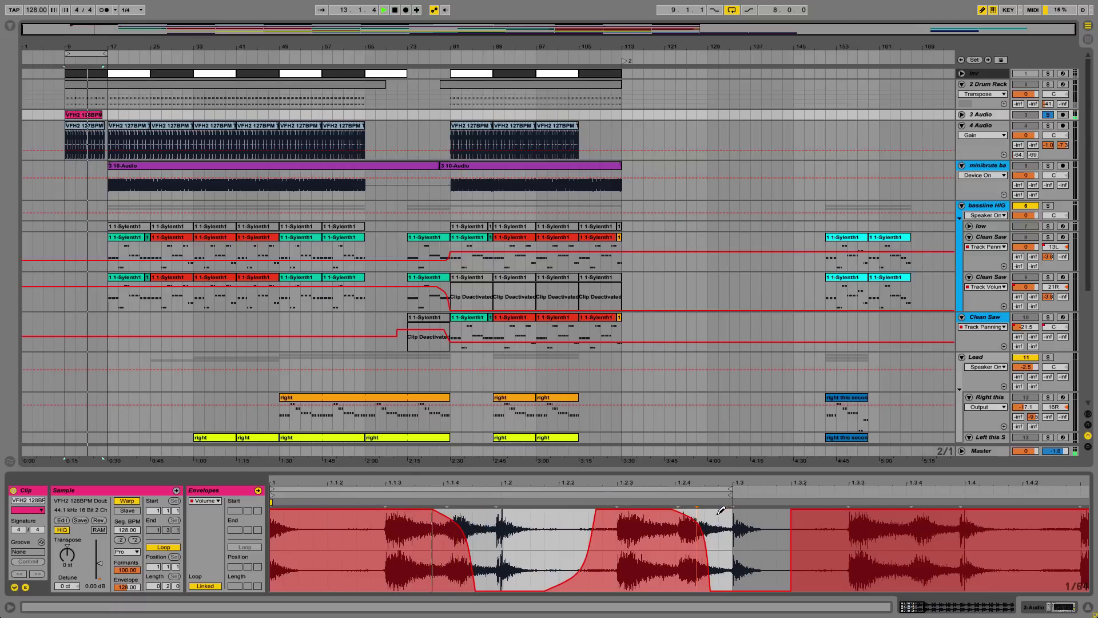
pyautogui.press('space')
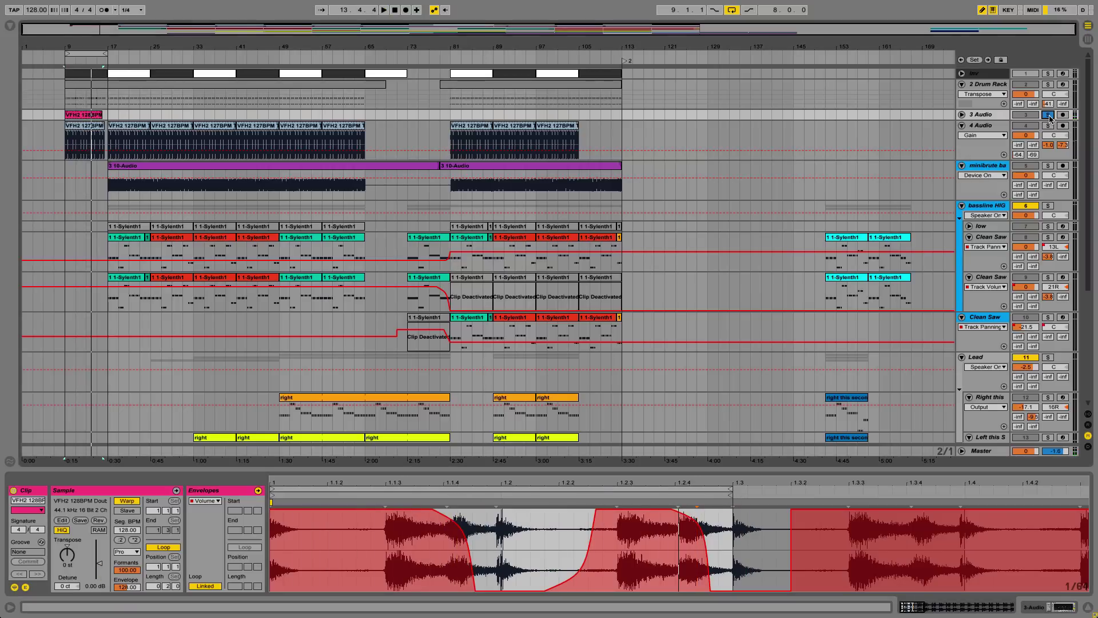
pyautogui.click(1049, 116)
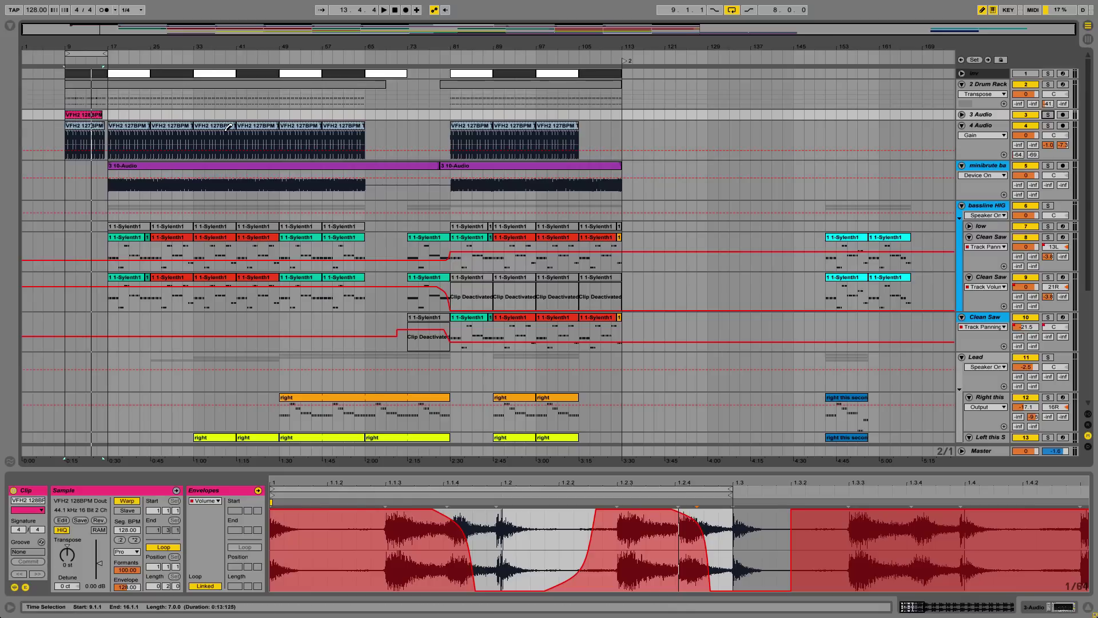
pyautogui.press('b')
# - Open the first VFH2 127BPM clip on 4 Audio, play the track soloed, and unsolo it to hear the full drums
pyautogui.click(66, 139)
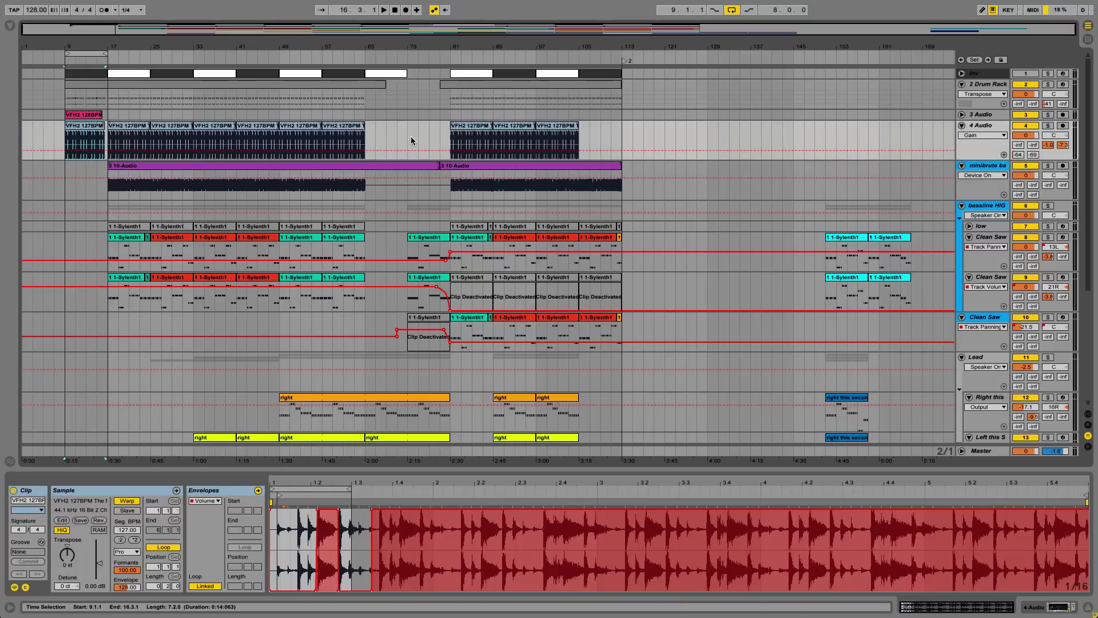
pyautogui.click(1047, 125)
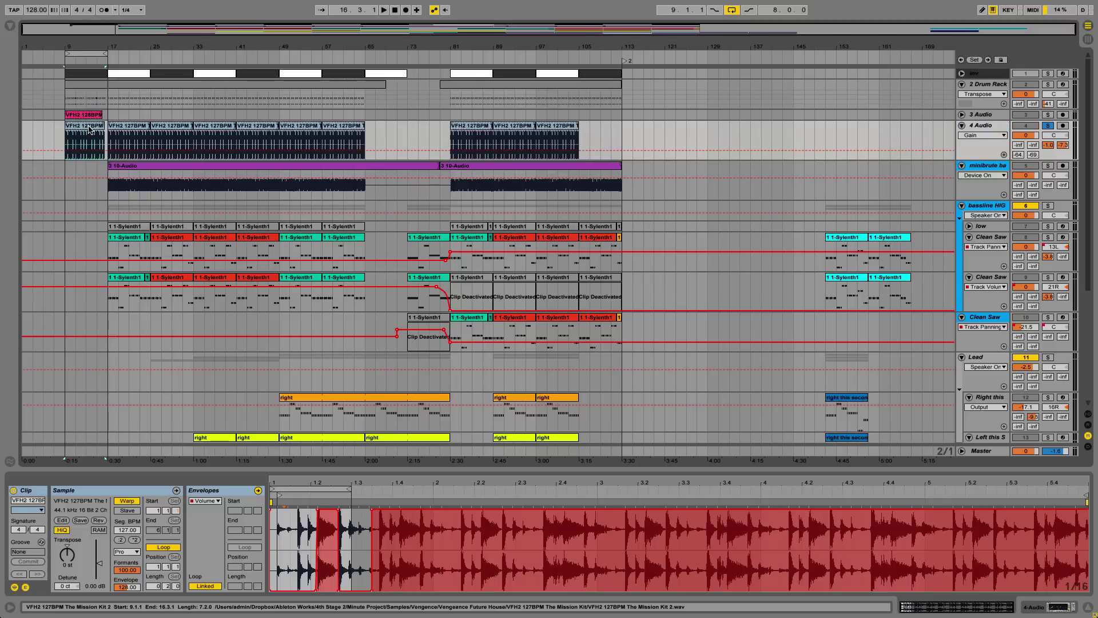
pyautogui.press('space')
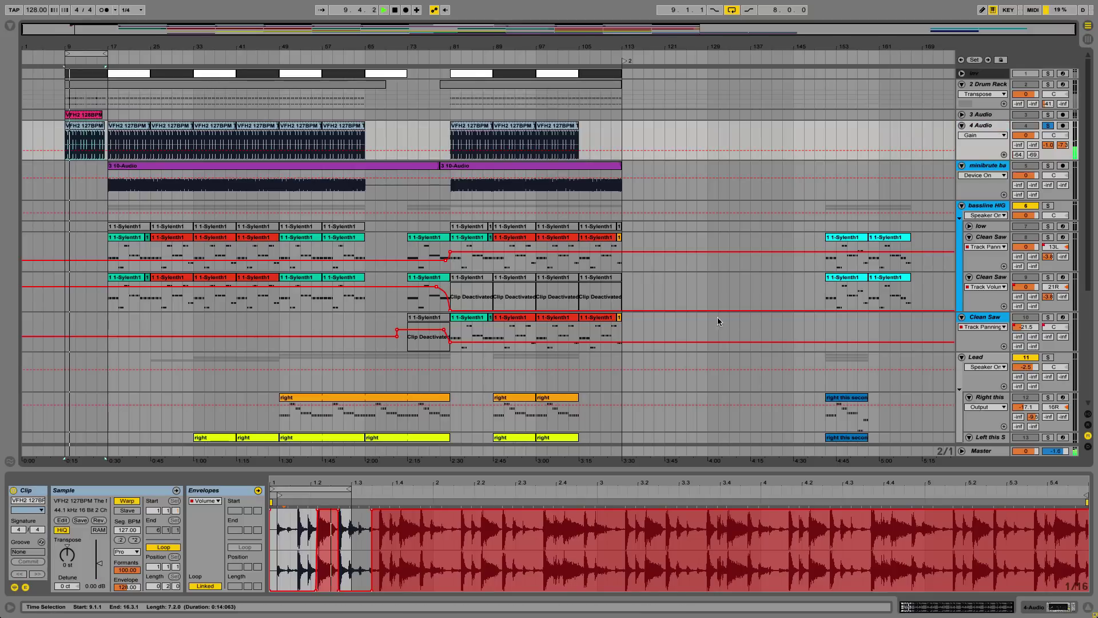
pyautogui.click(1045, 127)
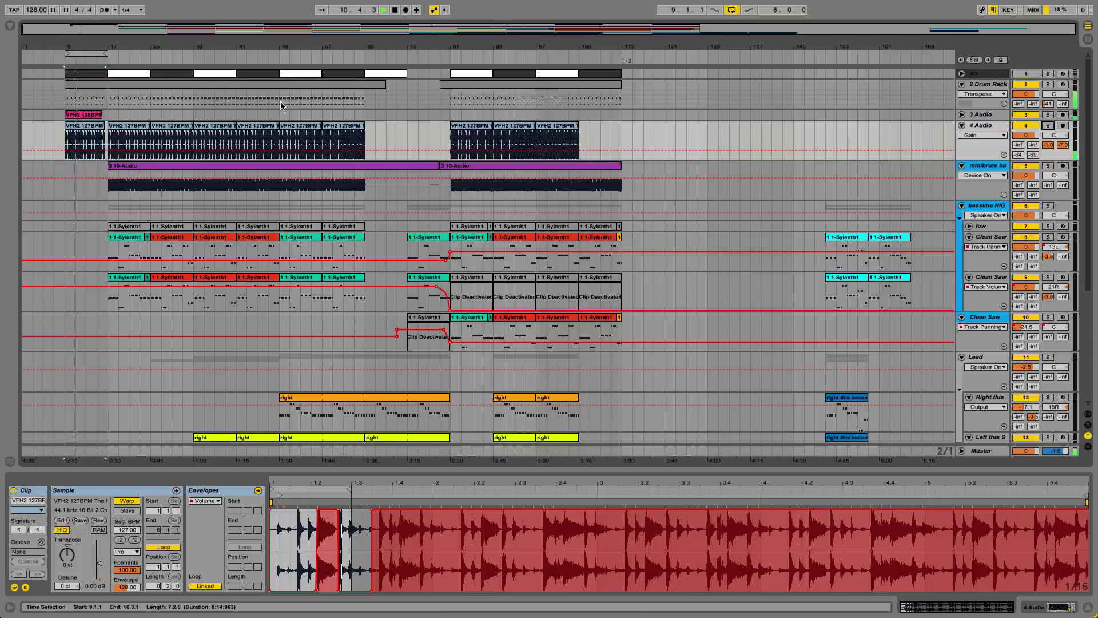
# - Play the VFH2 127BPM clip at bar 33 with 4 Audio soloed and zoom out its waveform to view the volume envelope
pyautogui.click(209, 125)
pyautogui.press('space')
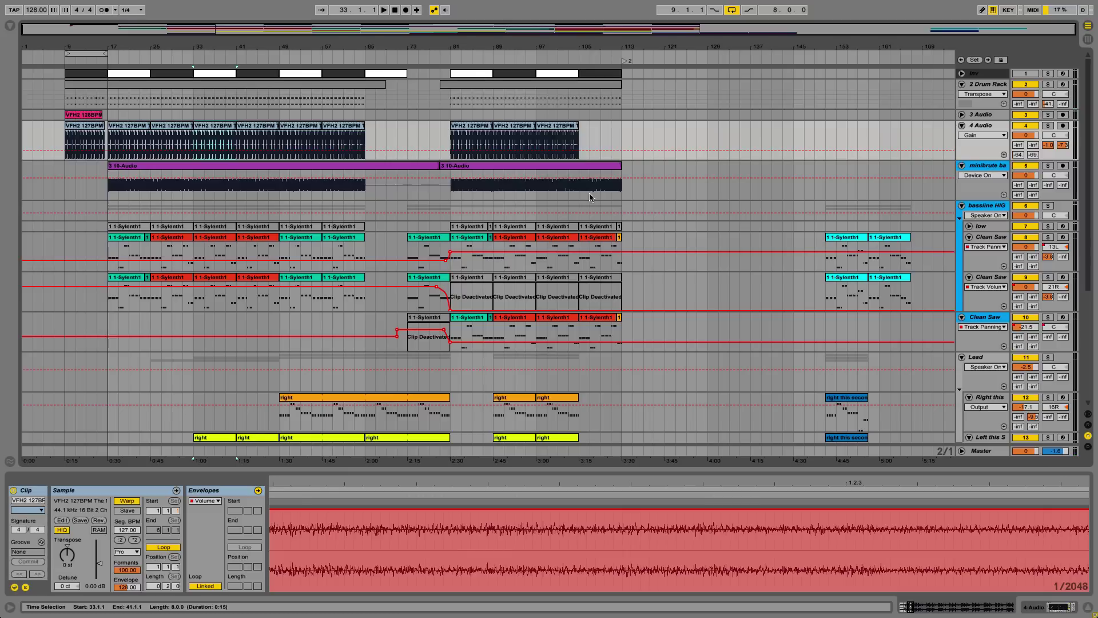
pyautogui.press('space')
pyautogui.click(1048, 125)
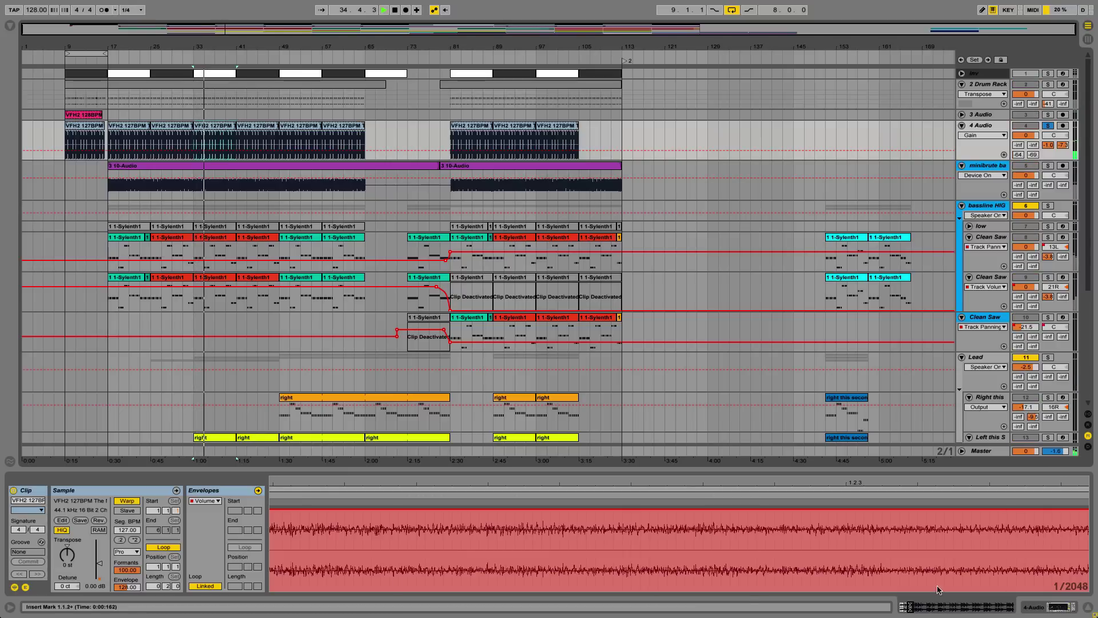
pyautogui.moveTo(911, 609); pyautogui.dragTo(908, 537)
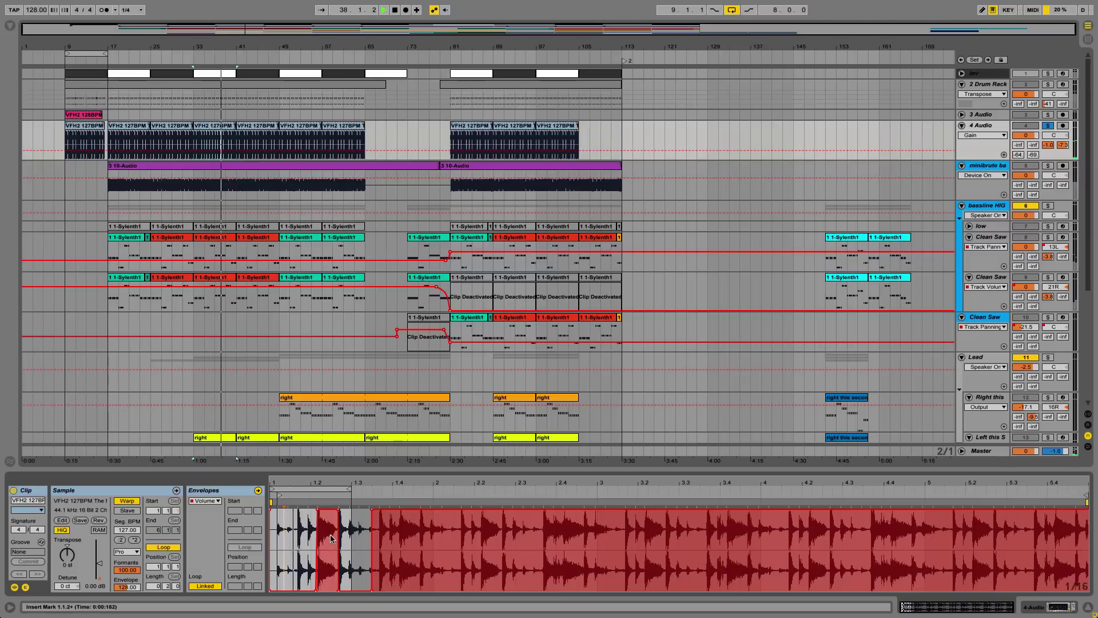
# - Try drawing the 4 Audio clip's volume envelope at full level over the silenced beats, undo it, and examine the audible hit after 1.2 closely
pyautogui.press('b')
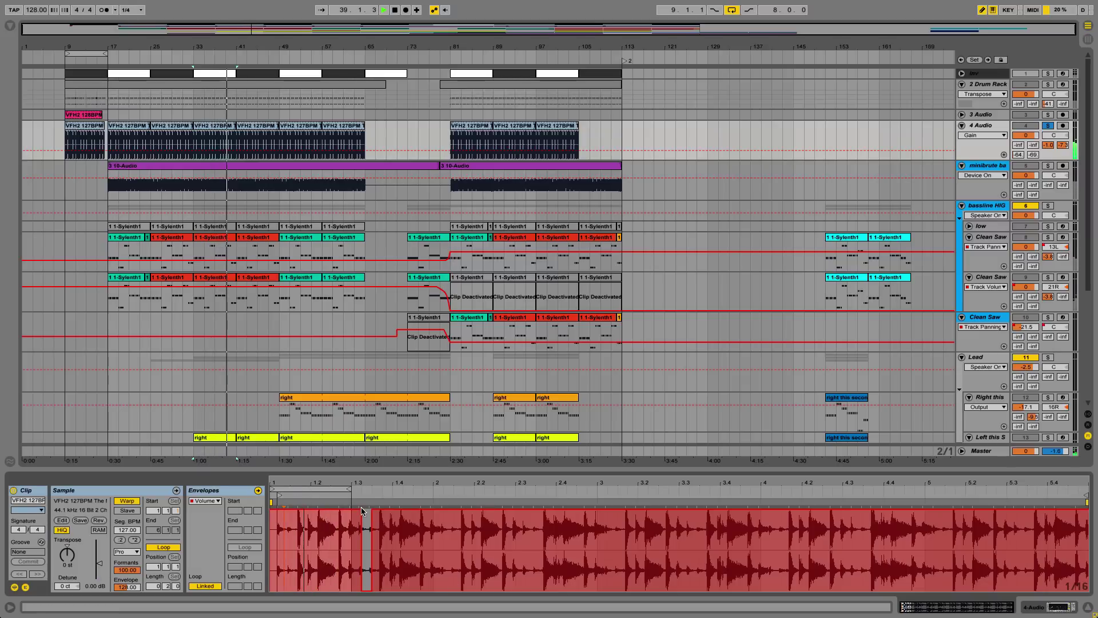
pyautogui.hotkey('ctrl', 'z')
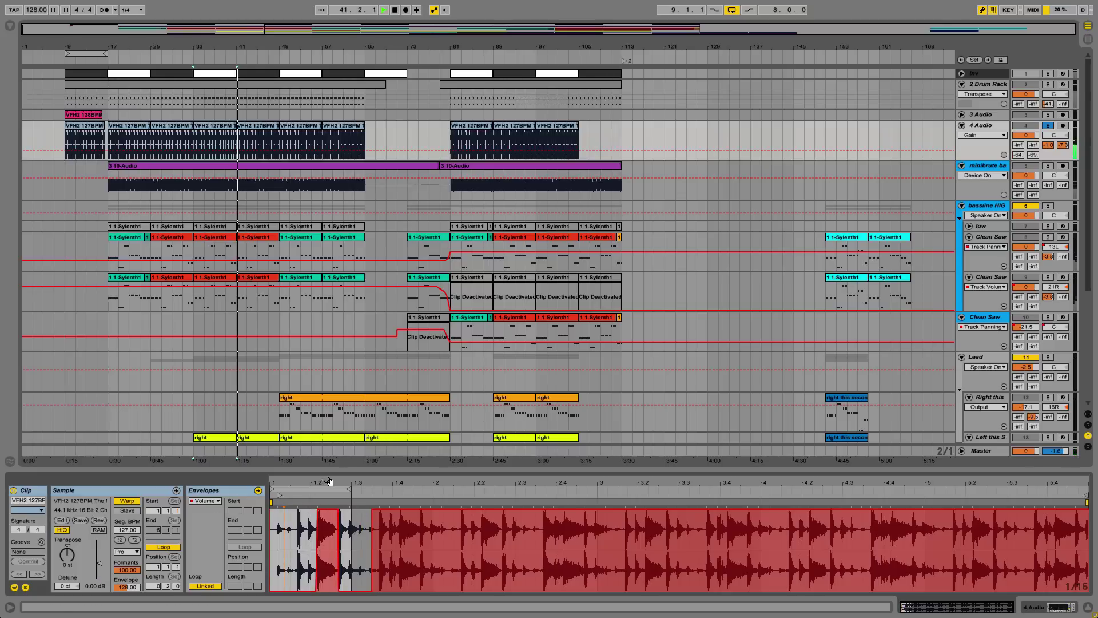
pyautogui.moveTo(324, 482); pyautogui.dragTo(325, 532)
pyautogui.moveTo(428, 532); pyautogui.dragTo(517, 549)
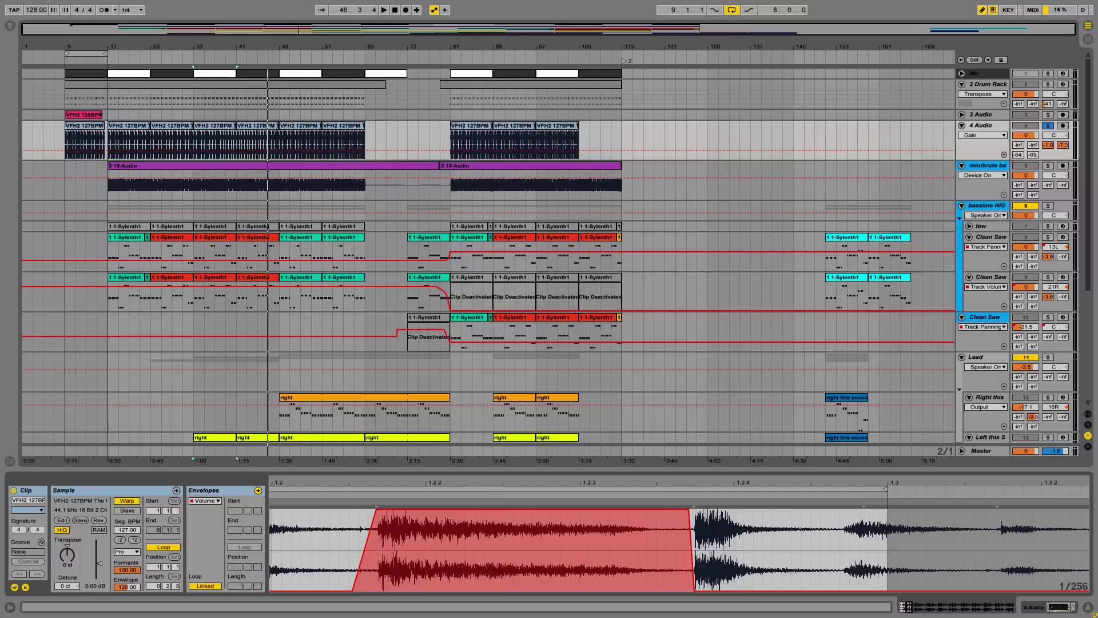
pyautogui.moveTo(910, 607); pyautogui.dragTo(907, 490)
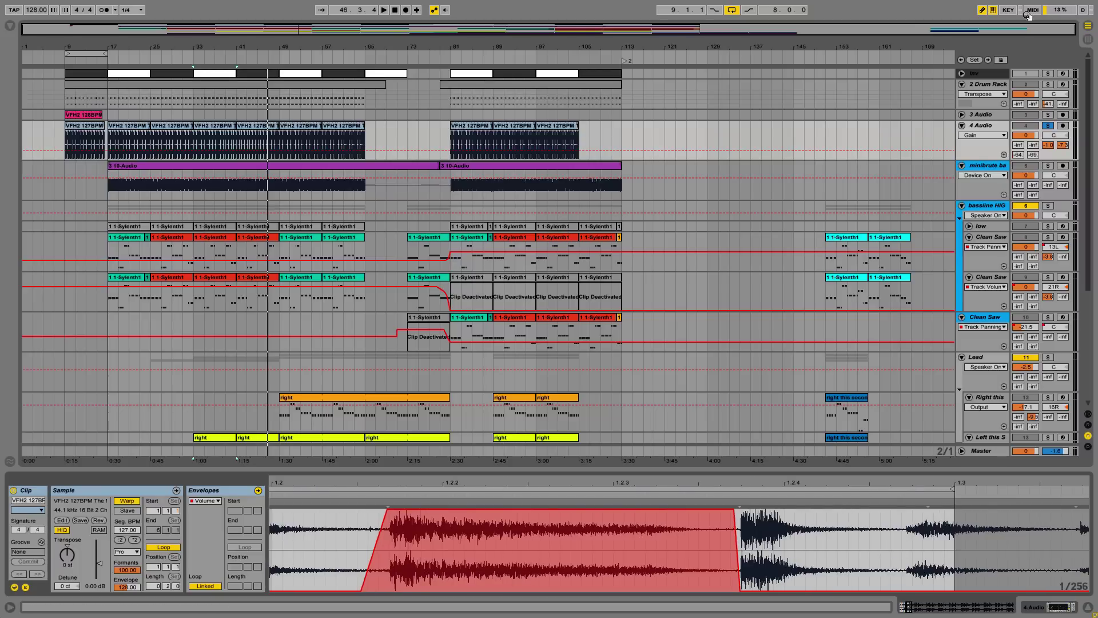
# - Move the arrangement loop to start at bar 17 and extend its length to 50 bars while playing the full mix
pyautogui.click(77, 87)
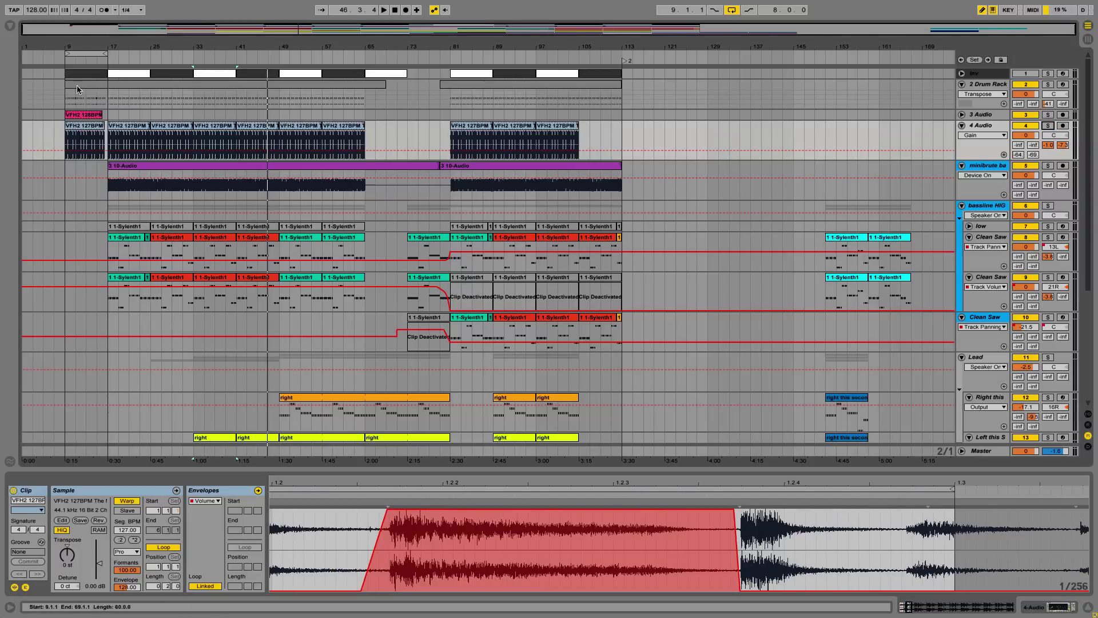
pyautogui.click(81, 53)
pyautogui.click(119, 82)
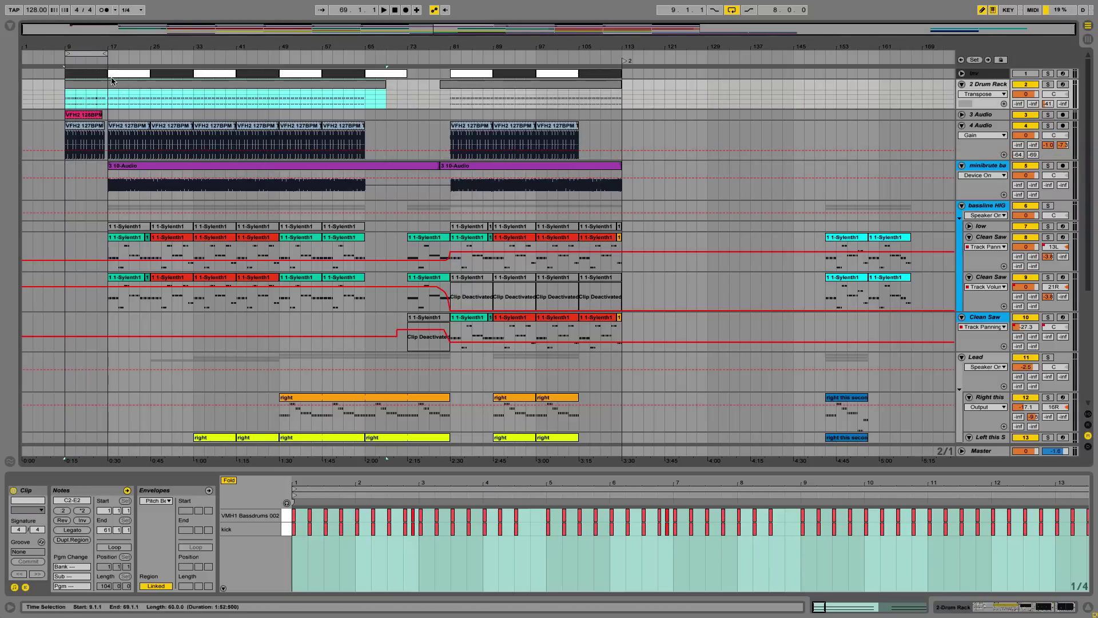
pyautogui.moveTo(89, 54); pyautogui.dragTo(133, 55)
pyautogui.click(133, 55)
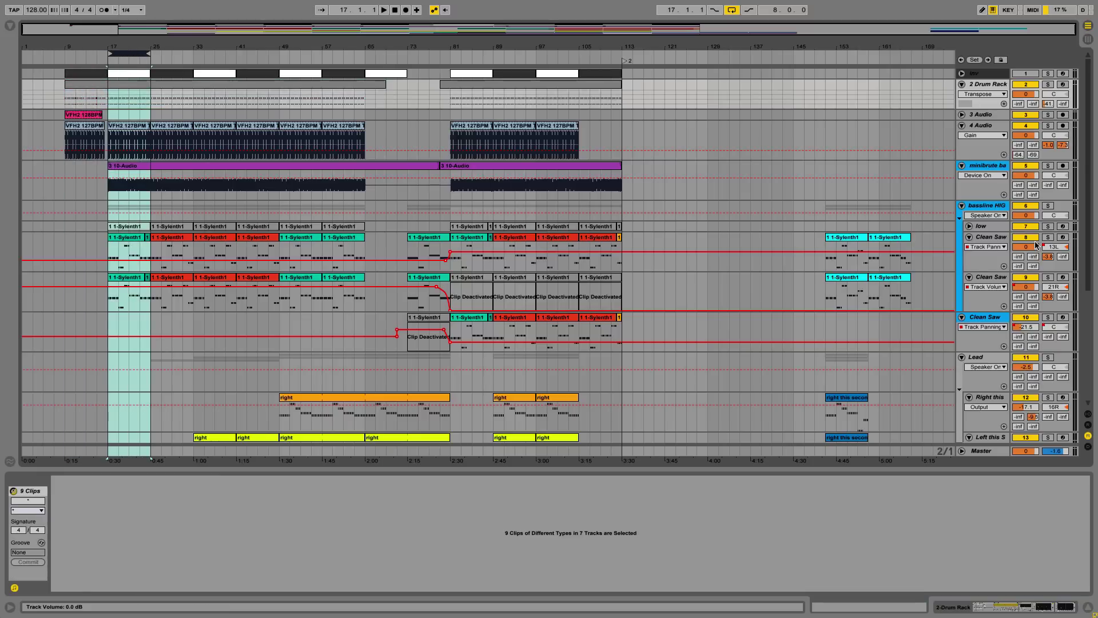
pyautogui.moveTo(160, 27); pyautogui.dragTo(160, 29)
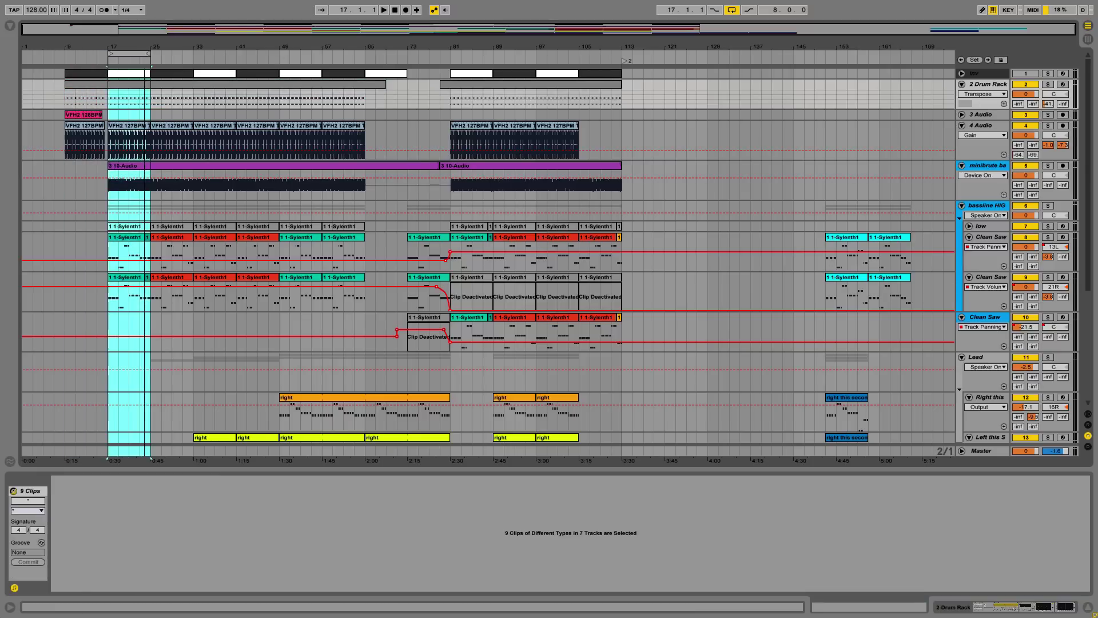
pyautogui.click(152, 56)
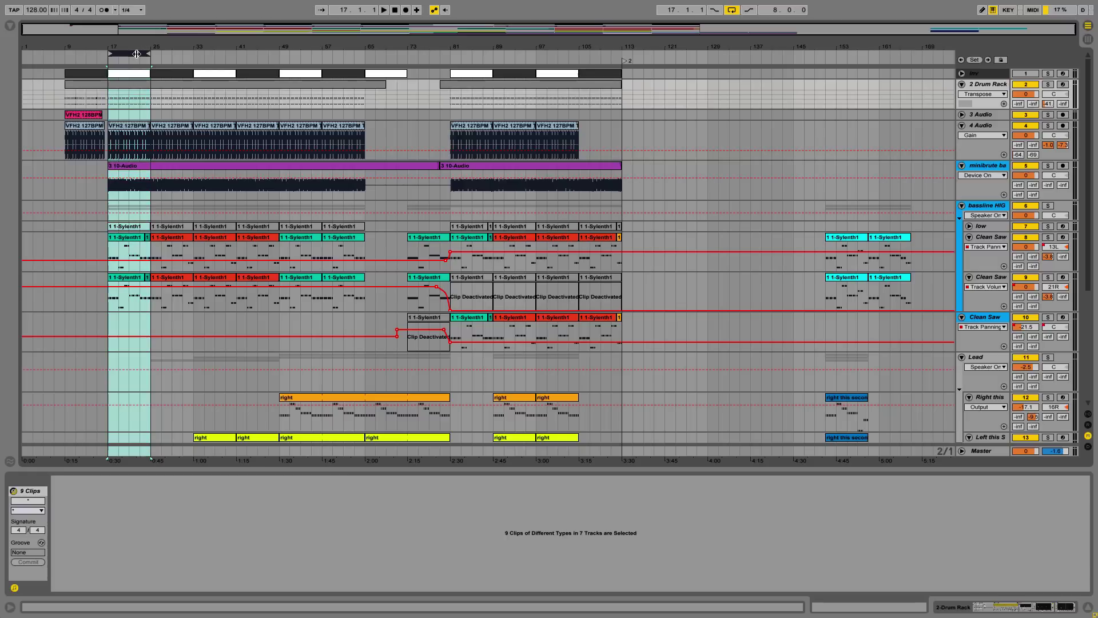
pyautogui.press('space')
pyautogui.moveTo(150, 55); pyautogui.dragTo(374, 55)
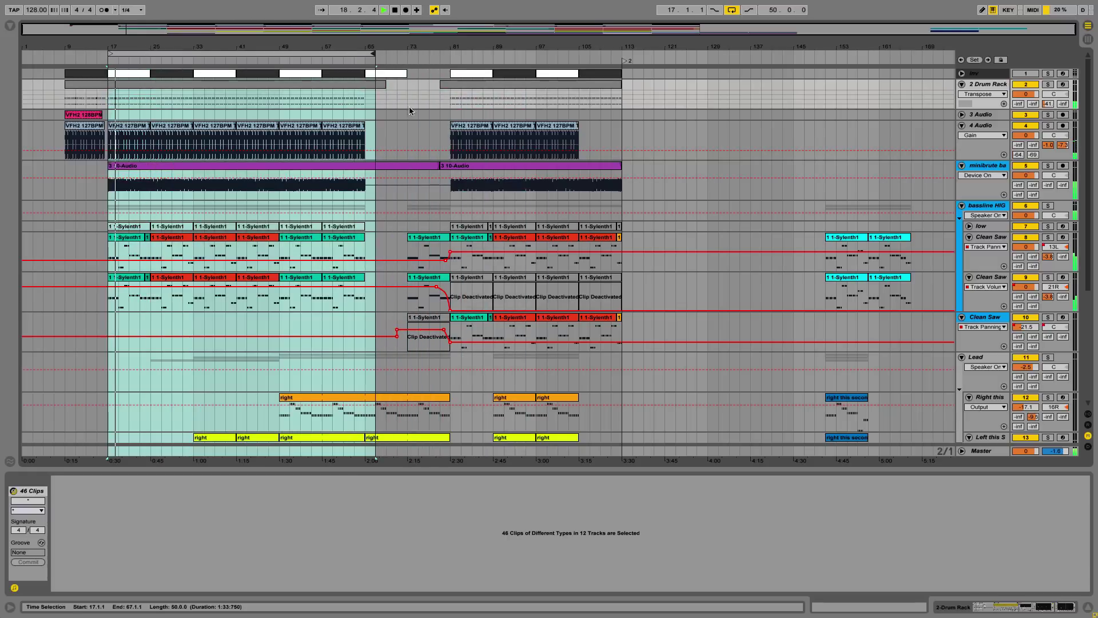
# - Solo the minibrute bass track, open its 3 10-Audio clip and device chain, and play the processed sound
pyautogui.click(1049, 166)
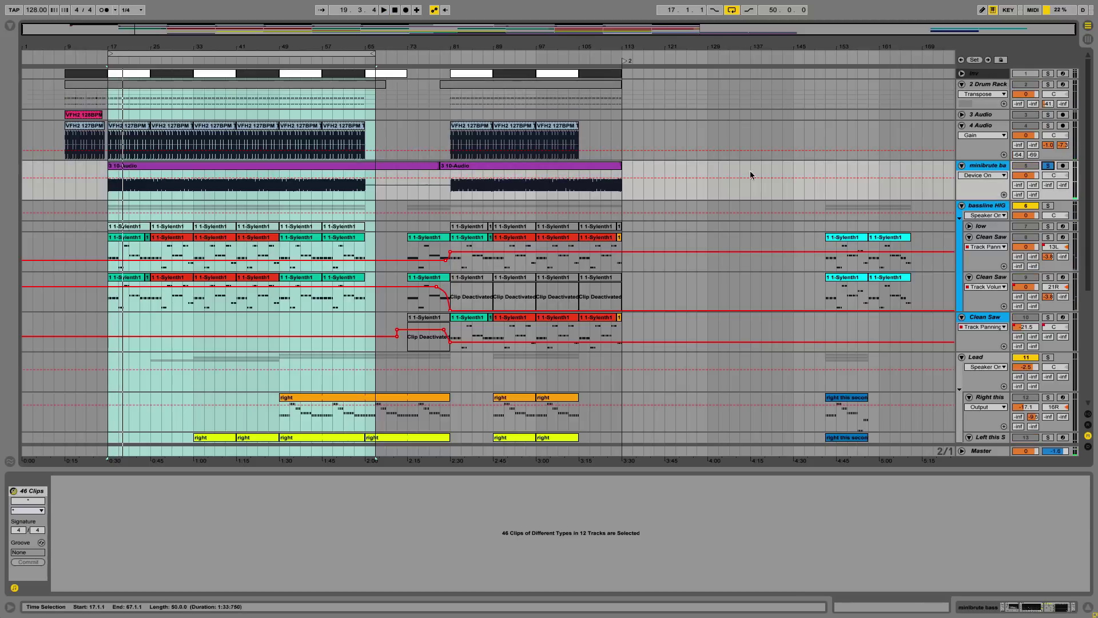
pyautogui.press('space')
pyautogui.click(142, 167)
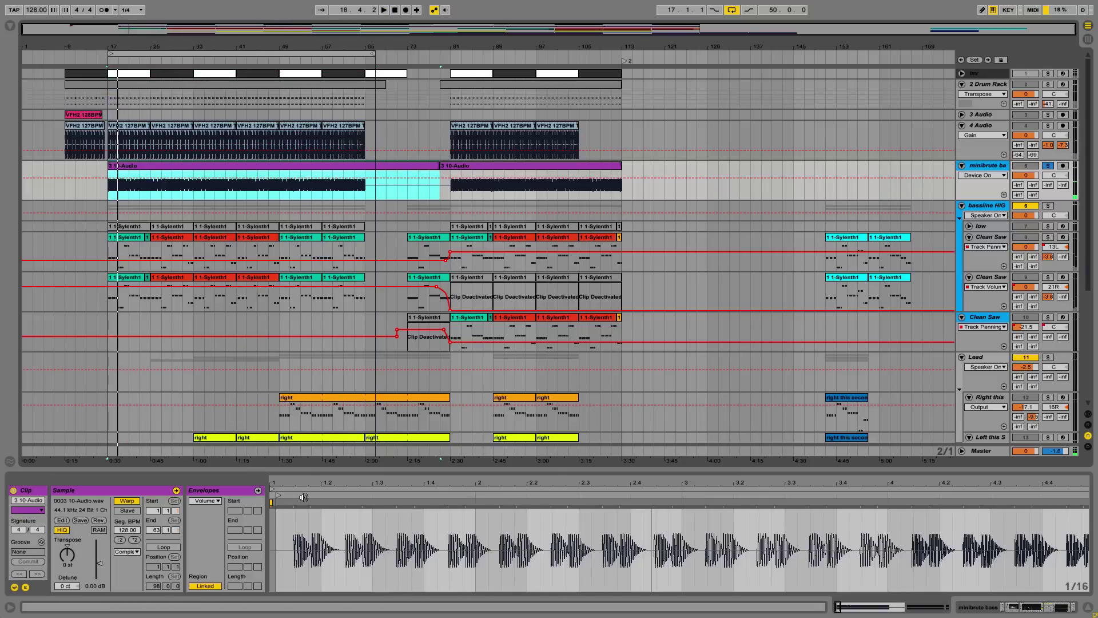
pyautogui.click(1033, 610)
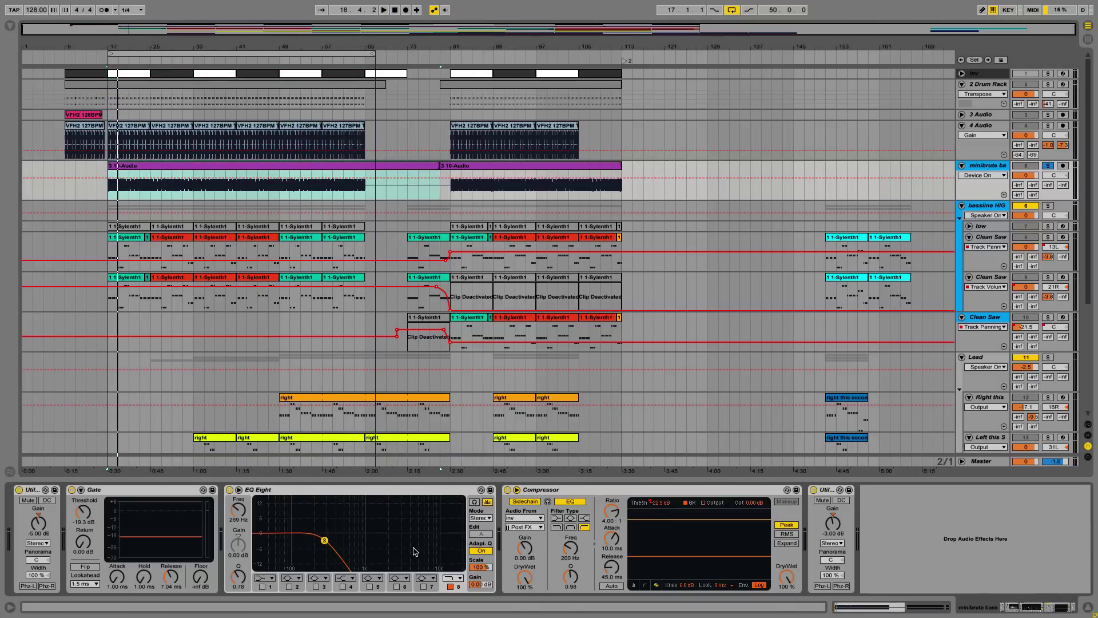
pyautogui.press('space')
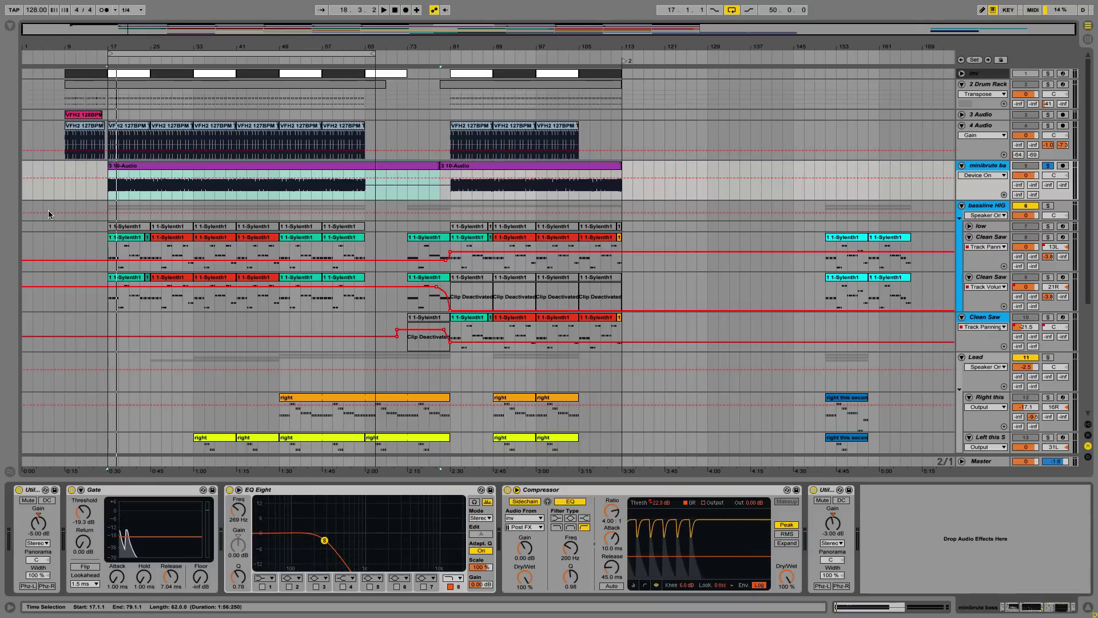
# - Play the minibrute bass from bar 17 and compare it with the Gate bypassed and enabled
pyautogui.moveTo(131, 45); pyautogui.dragTo(233, 129)
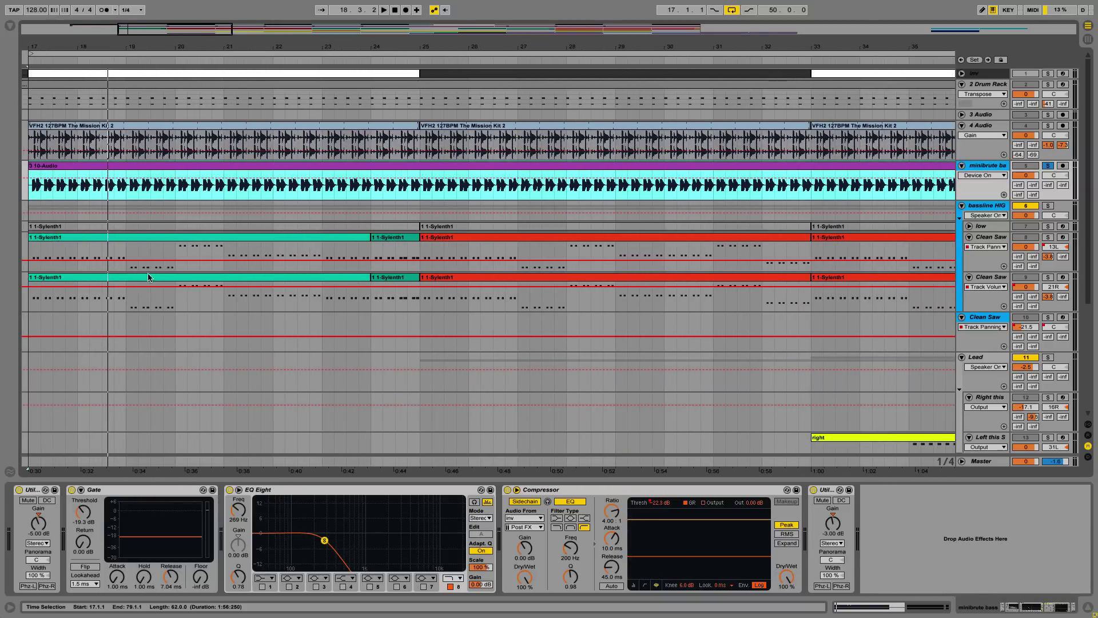
pyautogui.press('space')
pyautogui.click(71, 490)
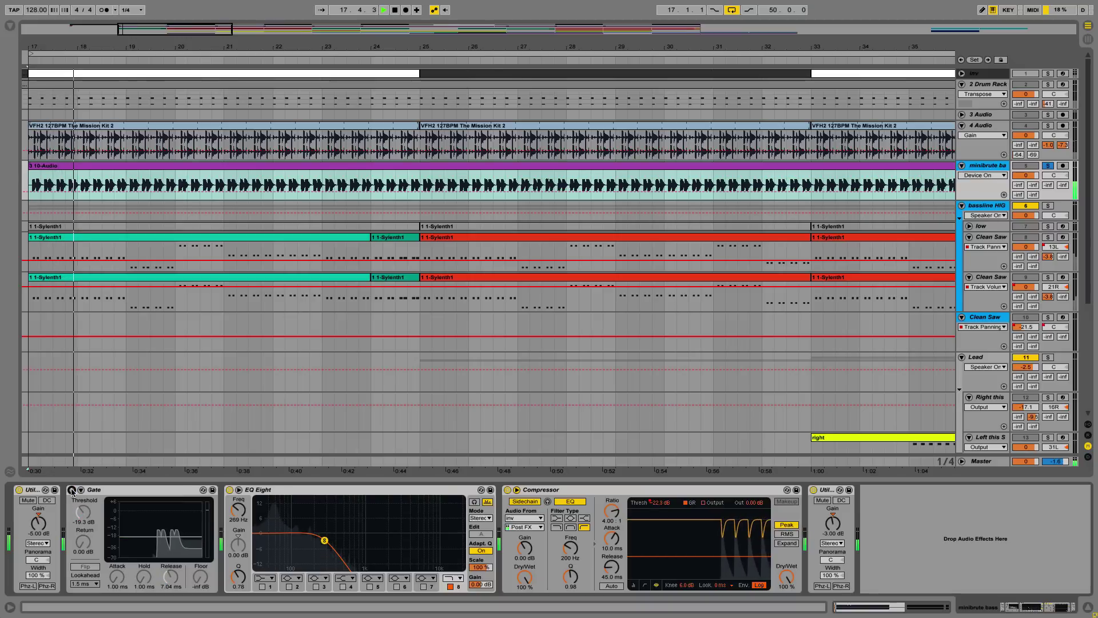
pyautogui.click(71, 490)
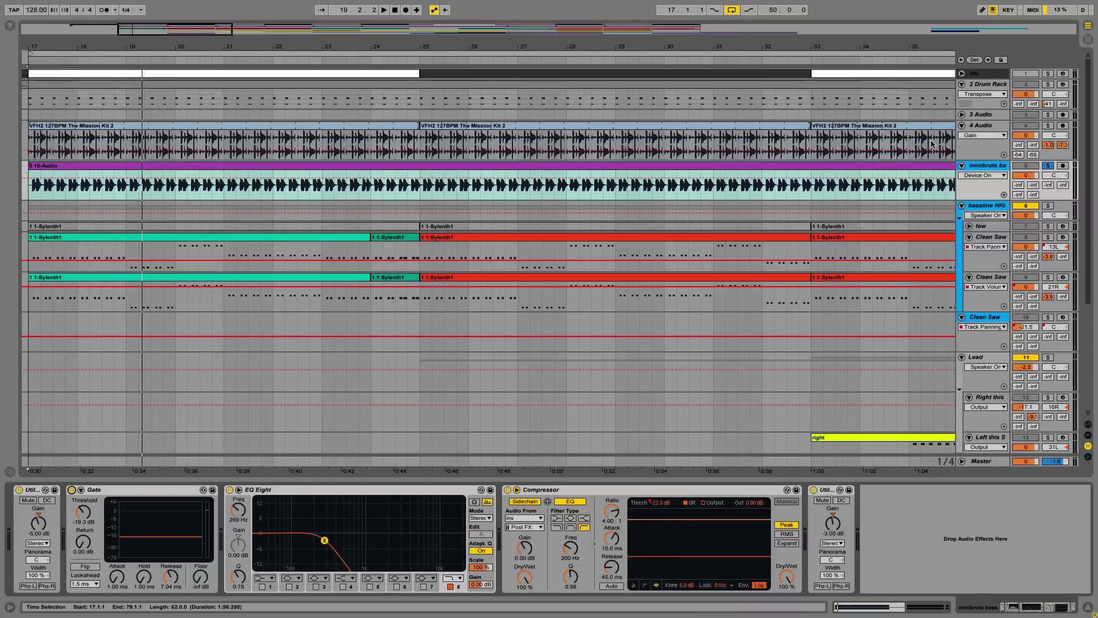
# - Unfold the low track, solo it in place of the minibrute bass, and activate its first clip at bar 17
pyautogui.click(970, 227)
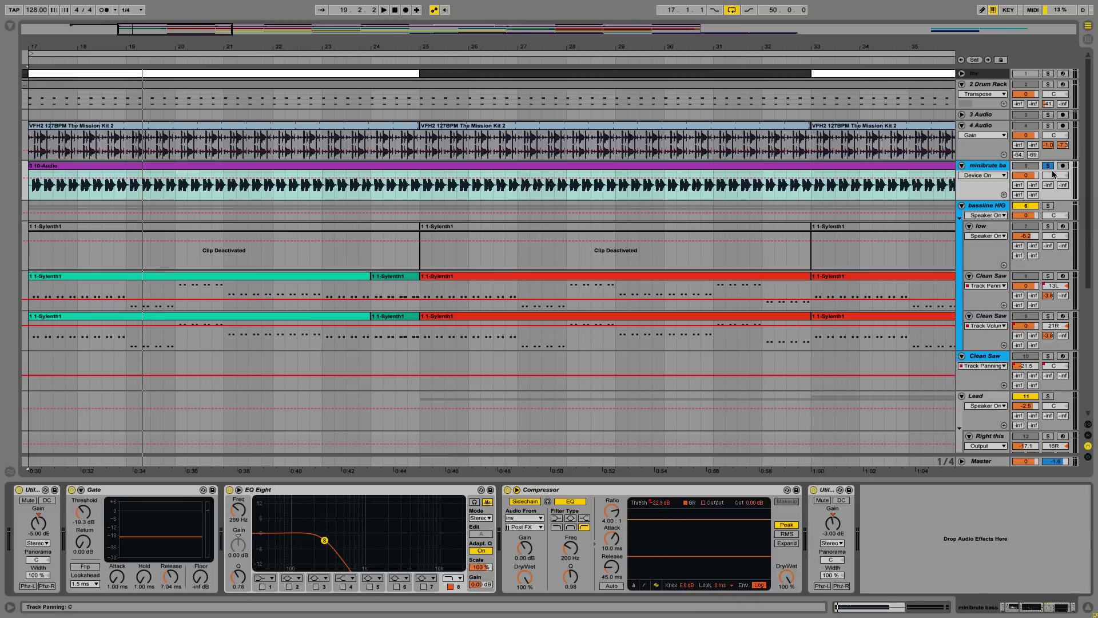
pyautogui.click(1048, 165)
pyautogui.click(1050, 228)
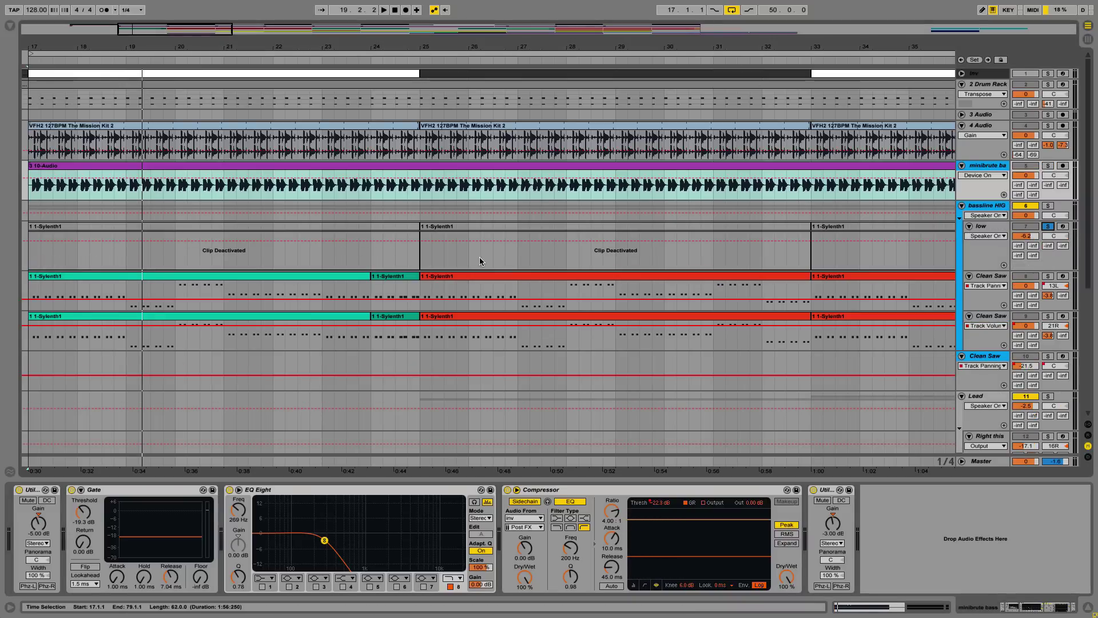
pyautogui.click(95, 230)
pyautogui.press('0')
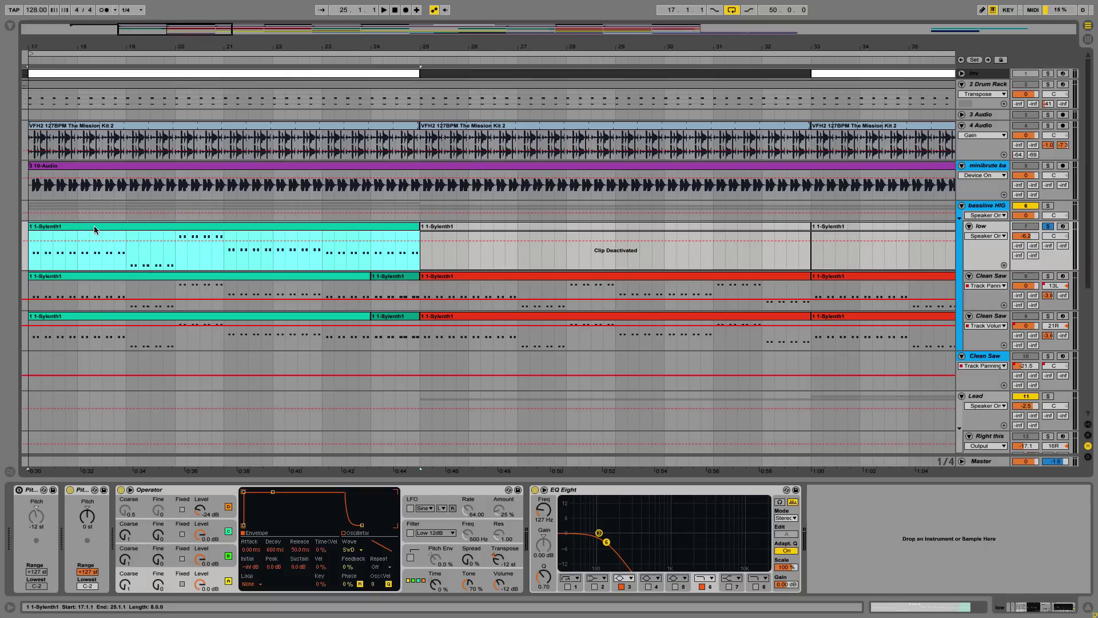
# - Play the soloed low track to hear its Operator sub-bass, and stop playback
pyautogui.press('space')
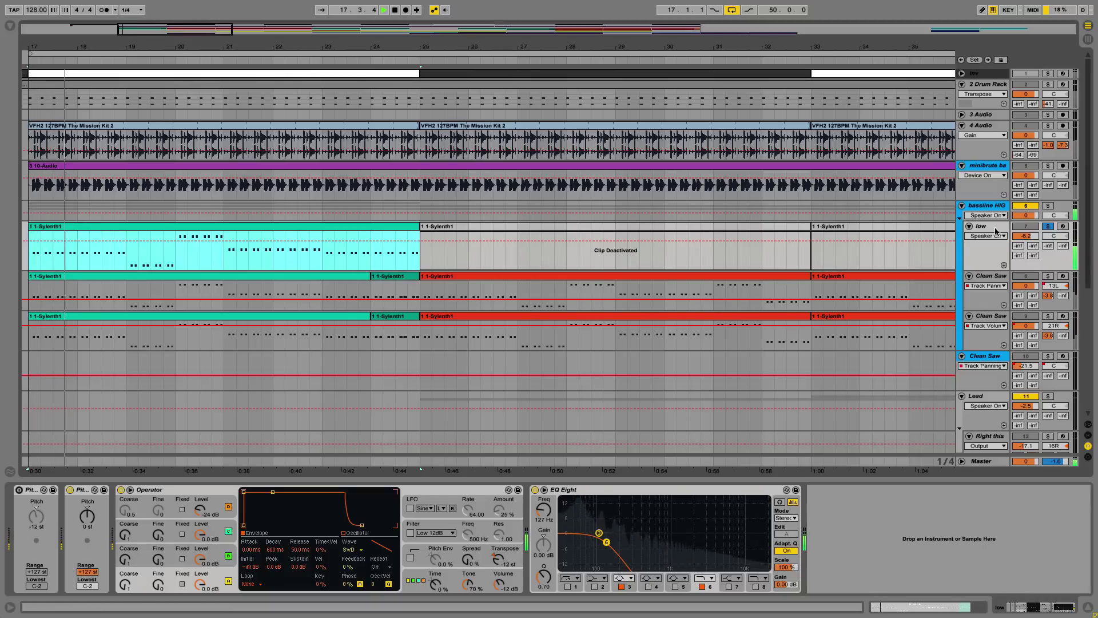
pyautogui.click(1000, 254)
pyautogui.press('space')
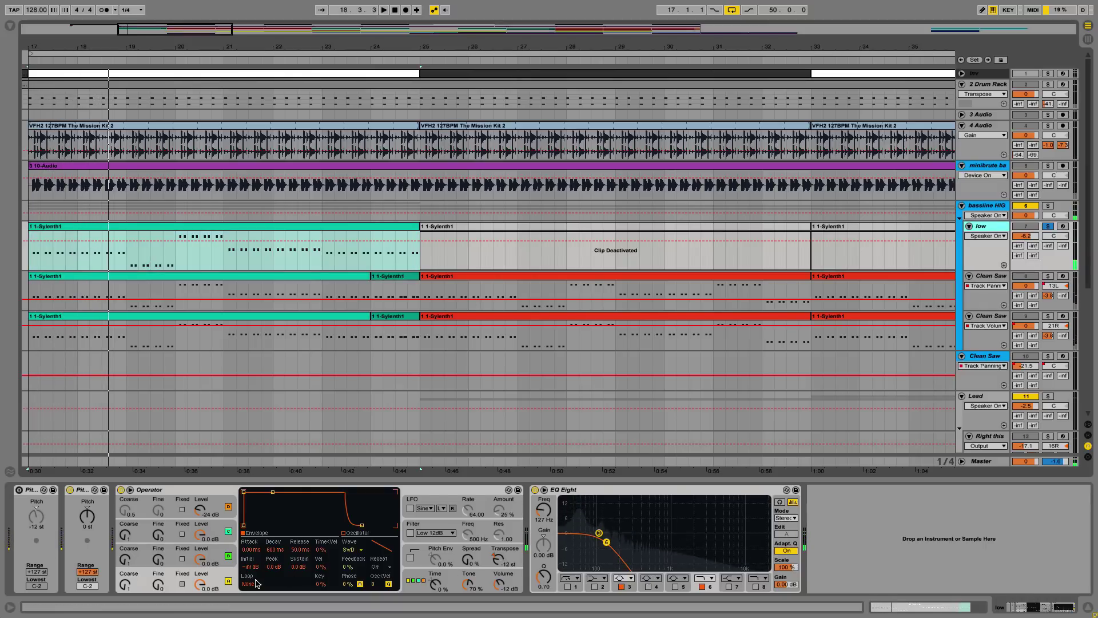
# - Examine the Operator's individual oscillators on the low track and the waveform choices of oscillator C
pyautogui.click(218, 558)
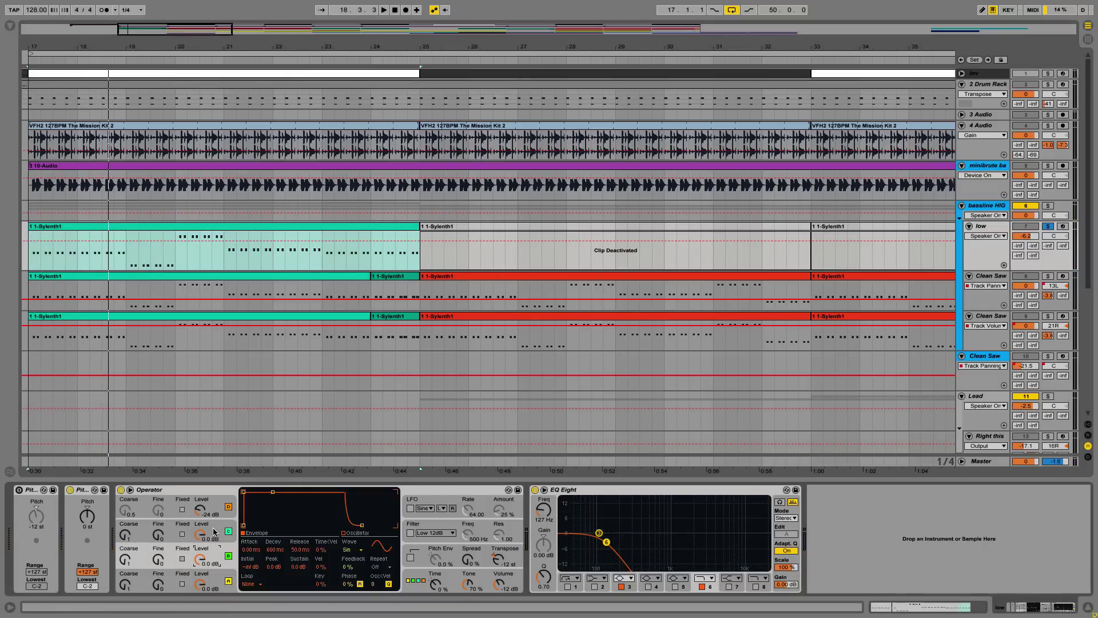
pyautogui.click(213, 531)
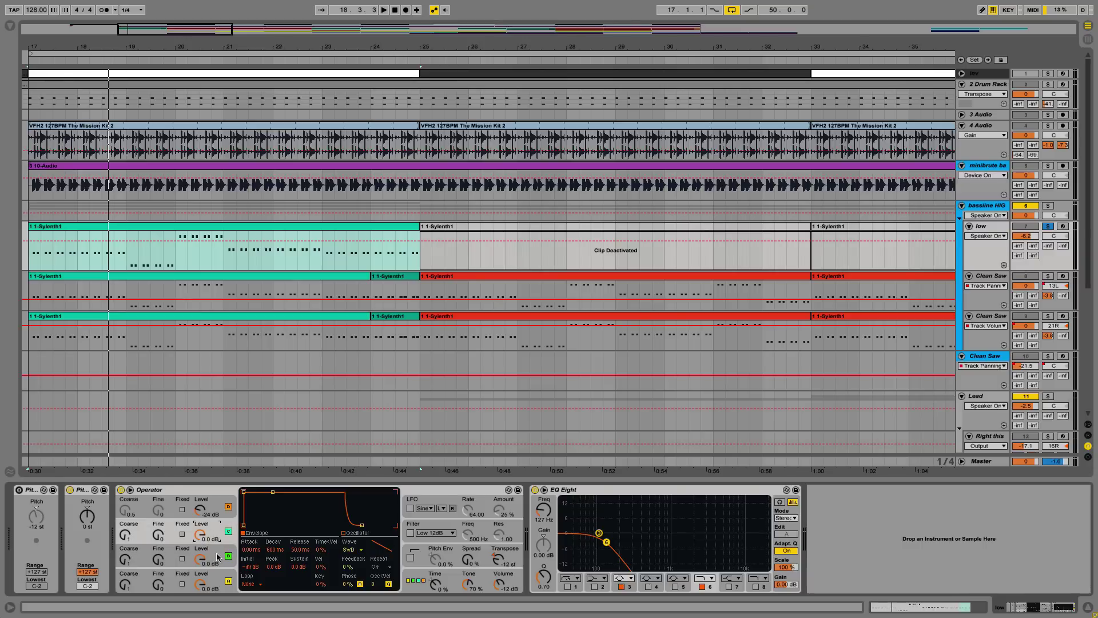
pyautogui.click(349, 550)
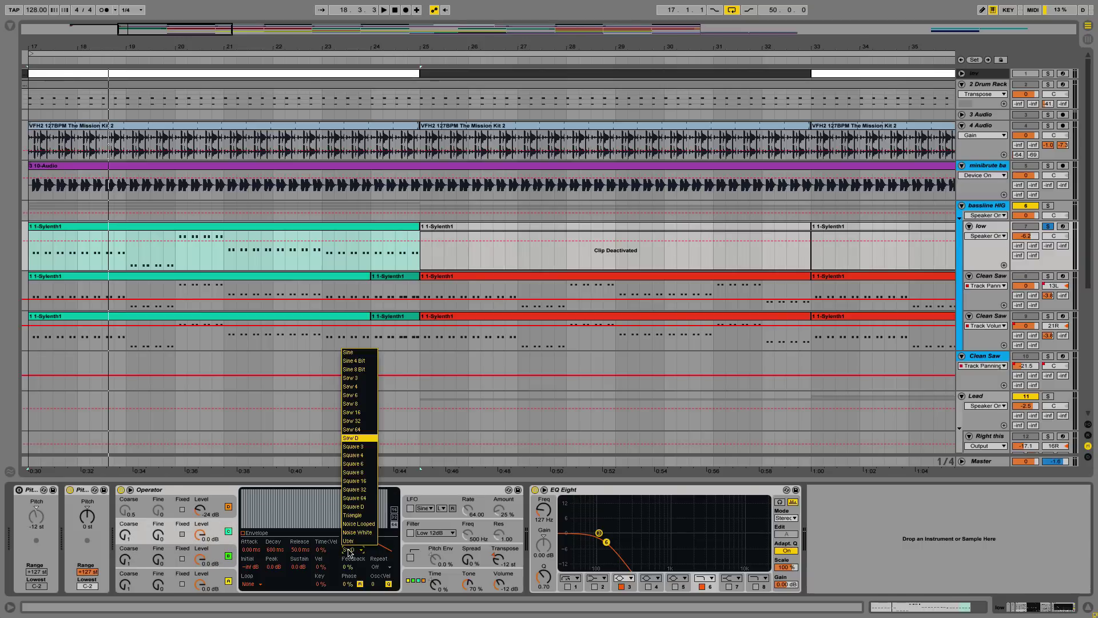
pyautogui.click(349, 551)
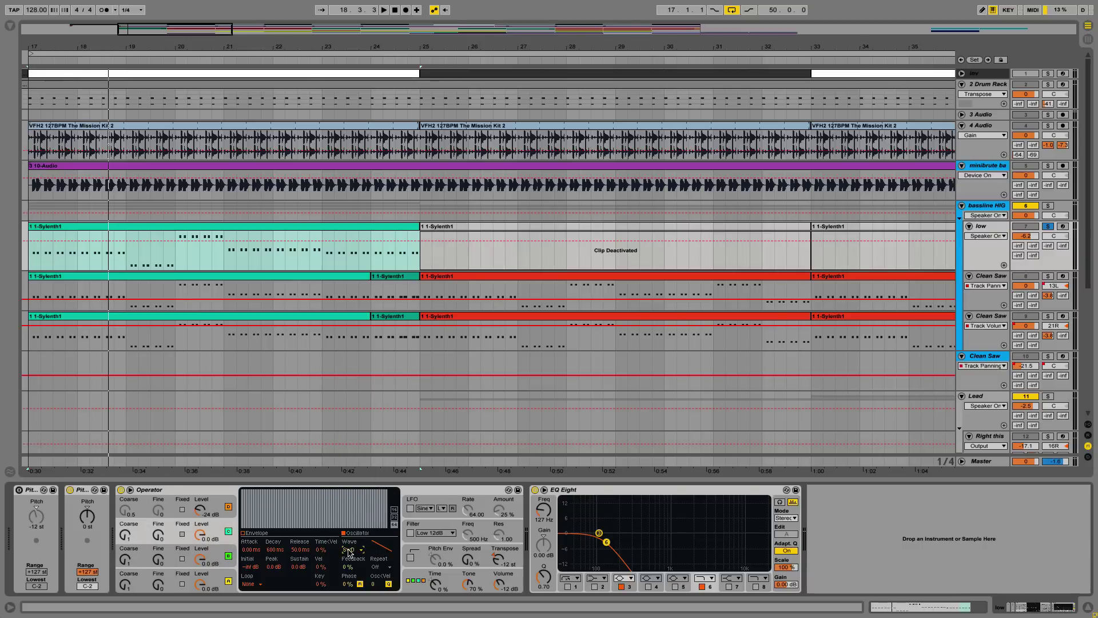
pyautogui.click(213, 577)
pyautogui.click(222, 558)
pyautogui.click(213, 536)
# - Play the low track and compare its sound with the EQ Eight bypassed and enabled
pyautogui.press('space')
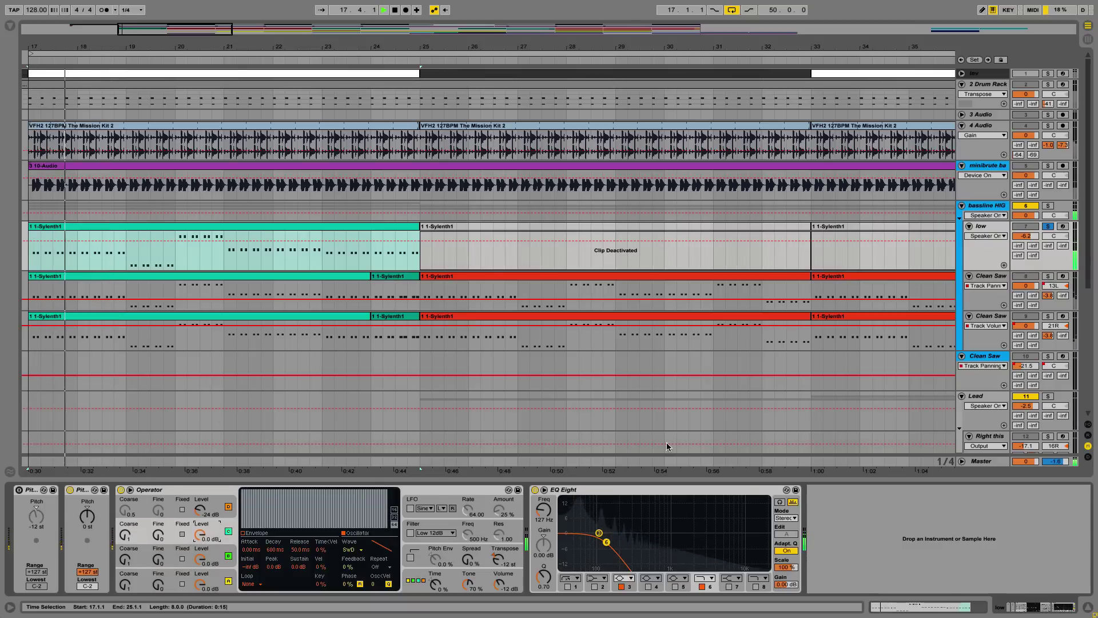
pyautogui.press('space')
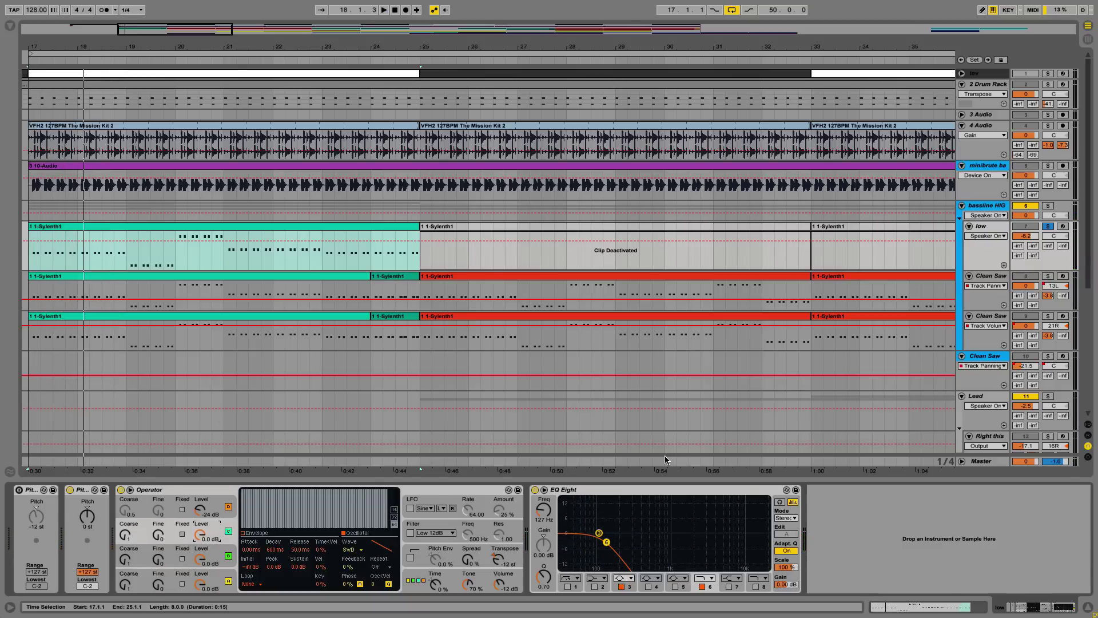
pyautogui.click(535, 491)
pyautogui.press('space')
pyautogui.click(536, 491)
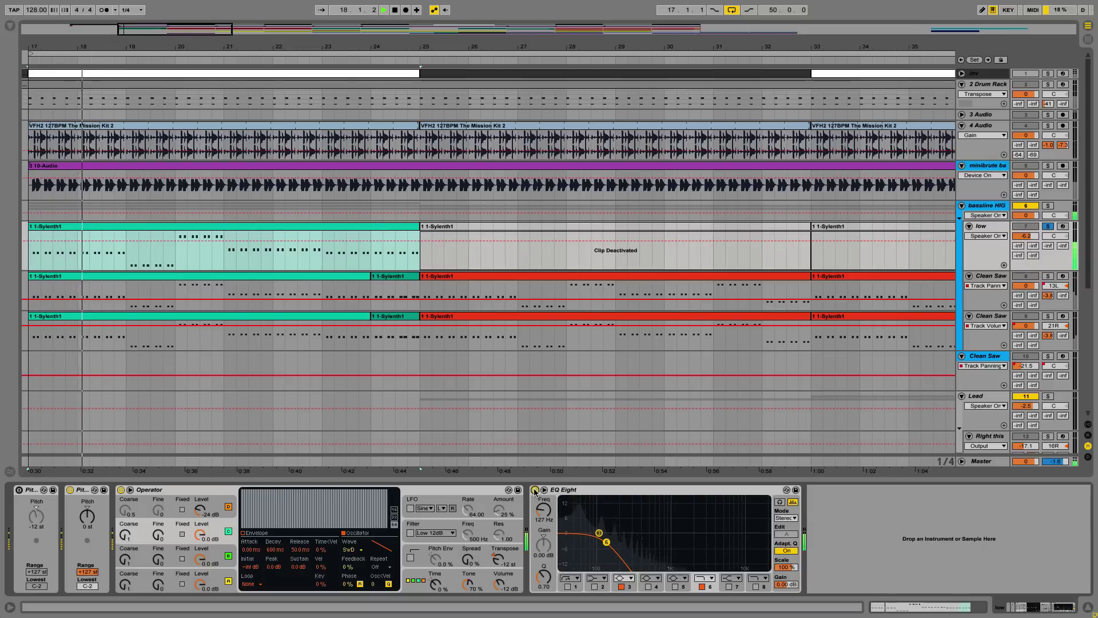
# - Unsolo the low track and deactivate its first clip at bar 17 again
pyautogui.click(1046, 225)
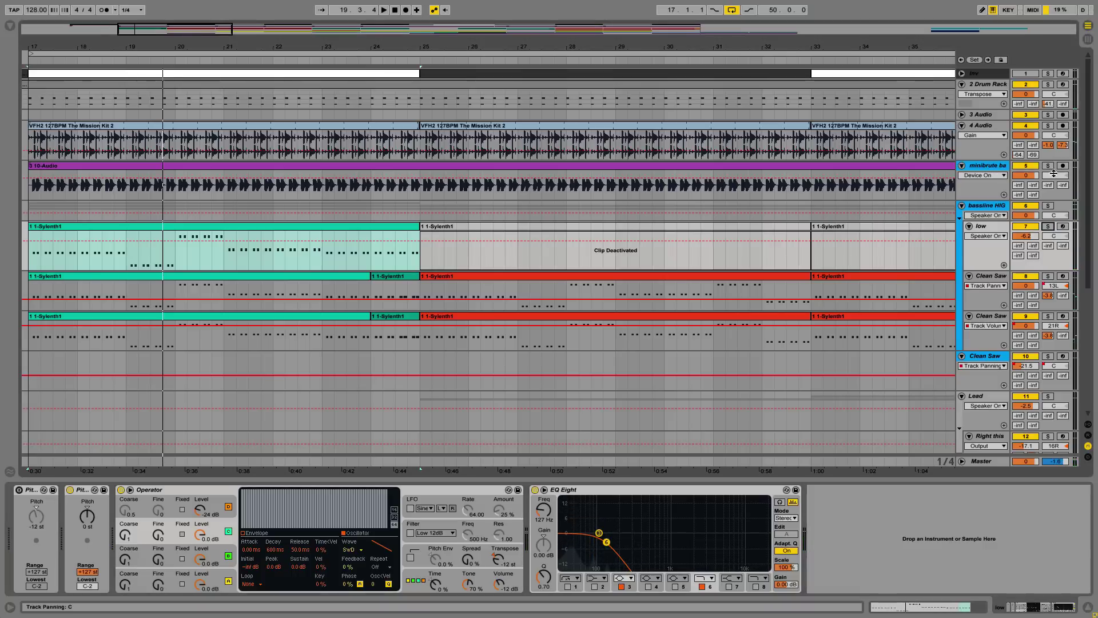
pyautogui.click(336, 228)
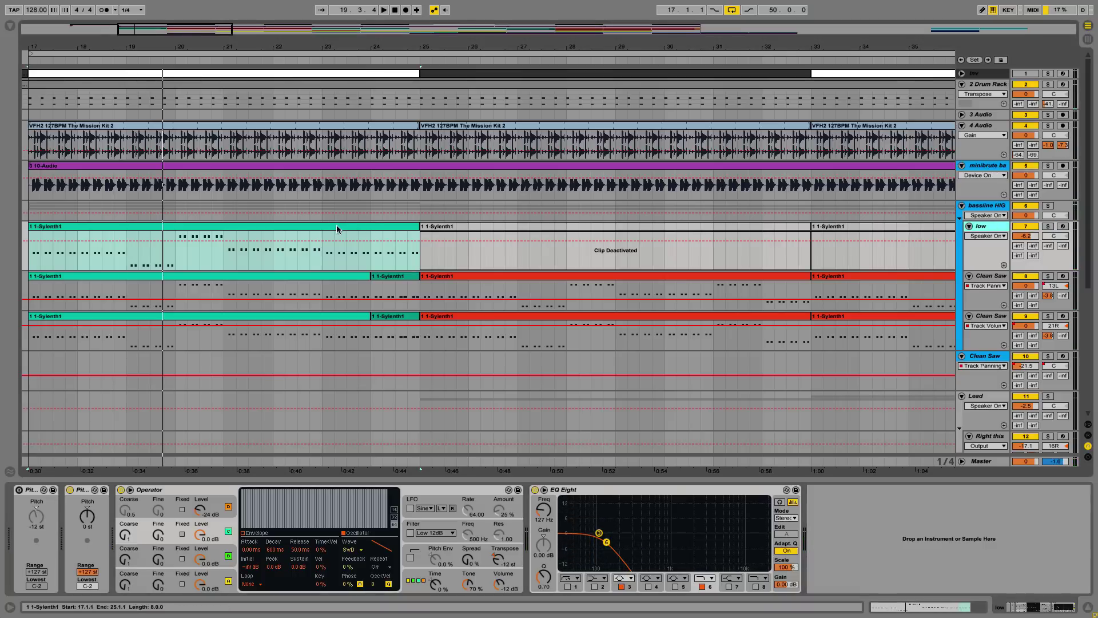
pyautogui.press('0')
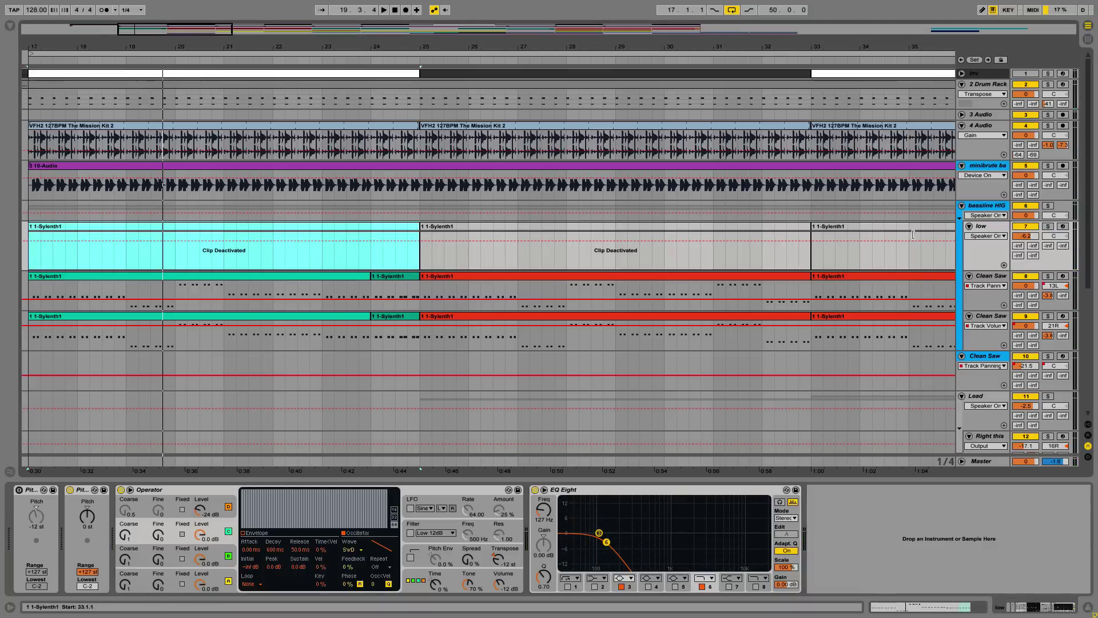
# - Fold the low track, solo the minibrute bass track and select its audio clip from bar 17
pyautogui.click(969, 227)
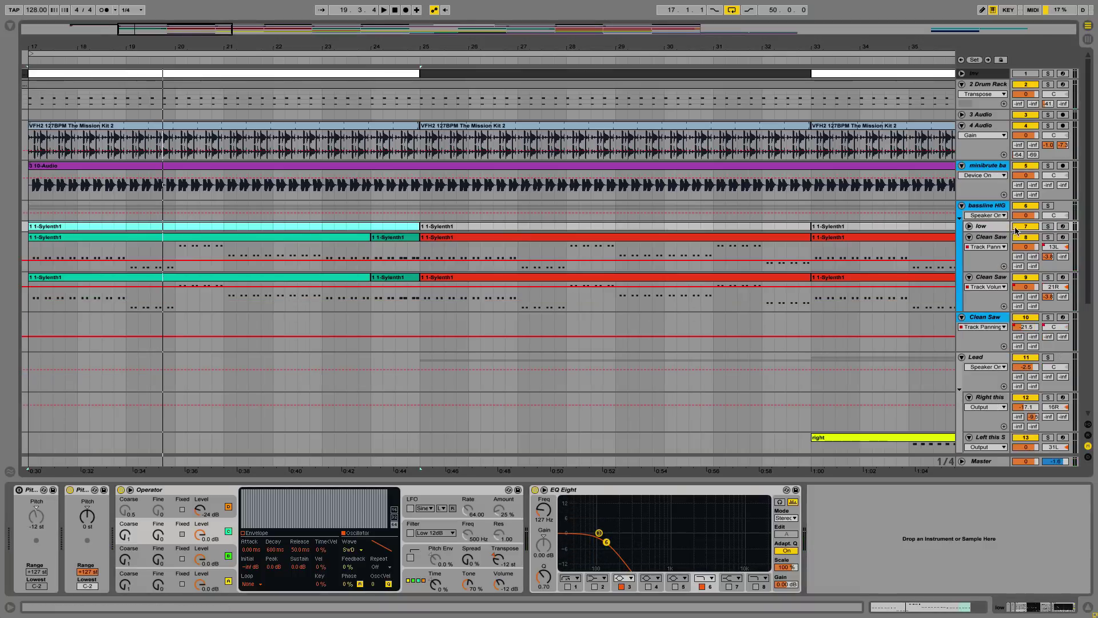
pyautogui.click(1047, 167)
pyautogui.click(811, 167)
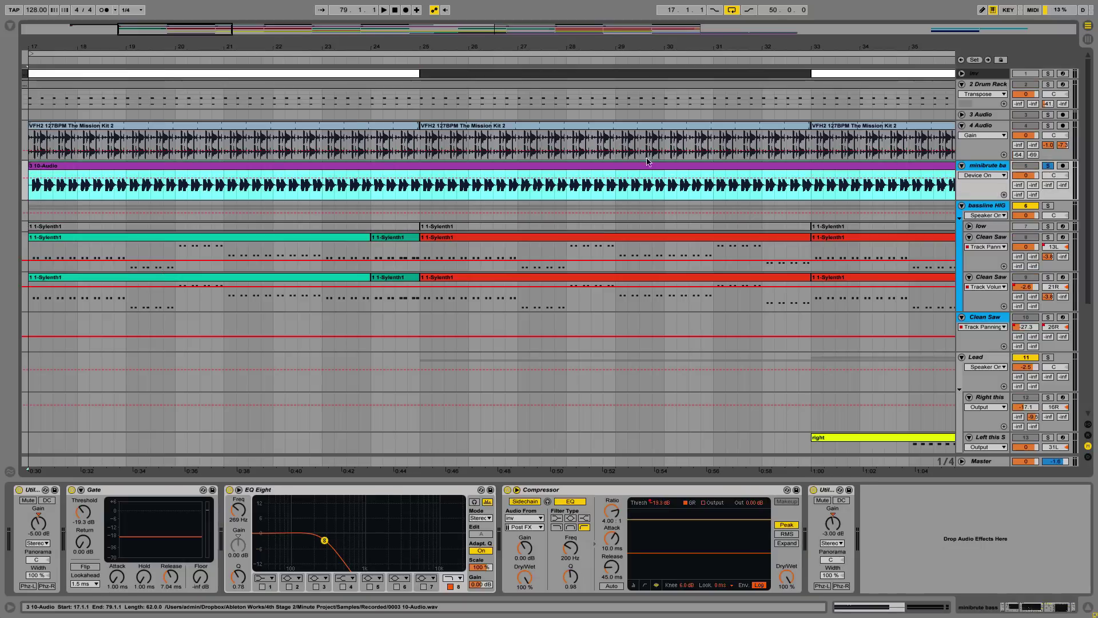
pyautogui.click(376, 74)
pyautogui.click(159, 185)
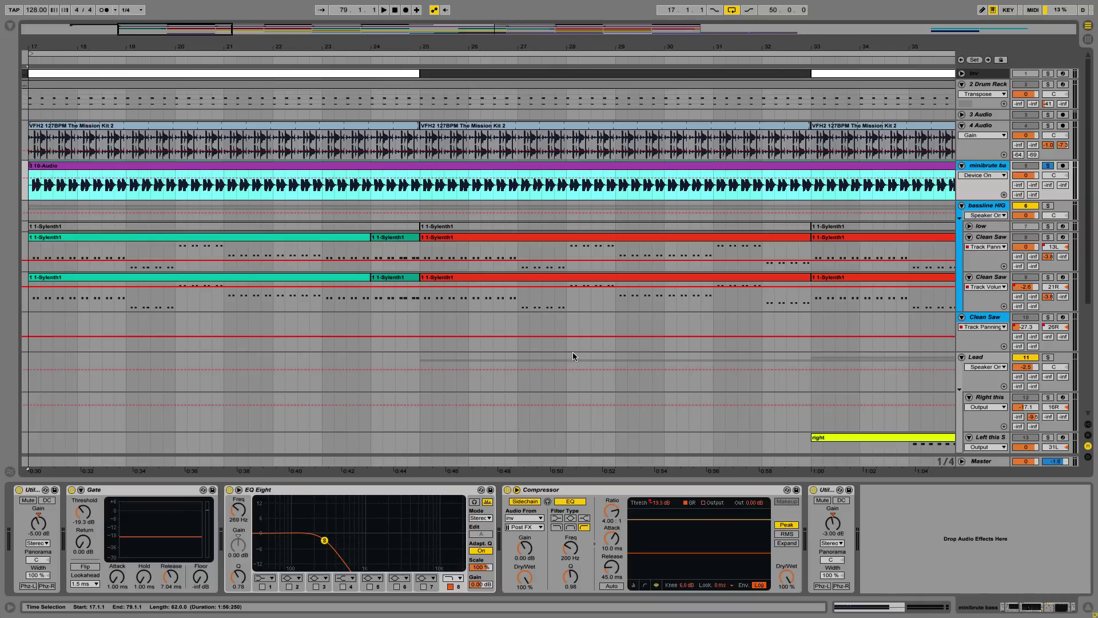
# - Play the soloed minibrute bass and look through the device chains of the bassline group and the minibrute bass track
pyautogui.click(983, 205)
pyautogui.press('space')
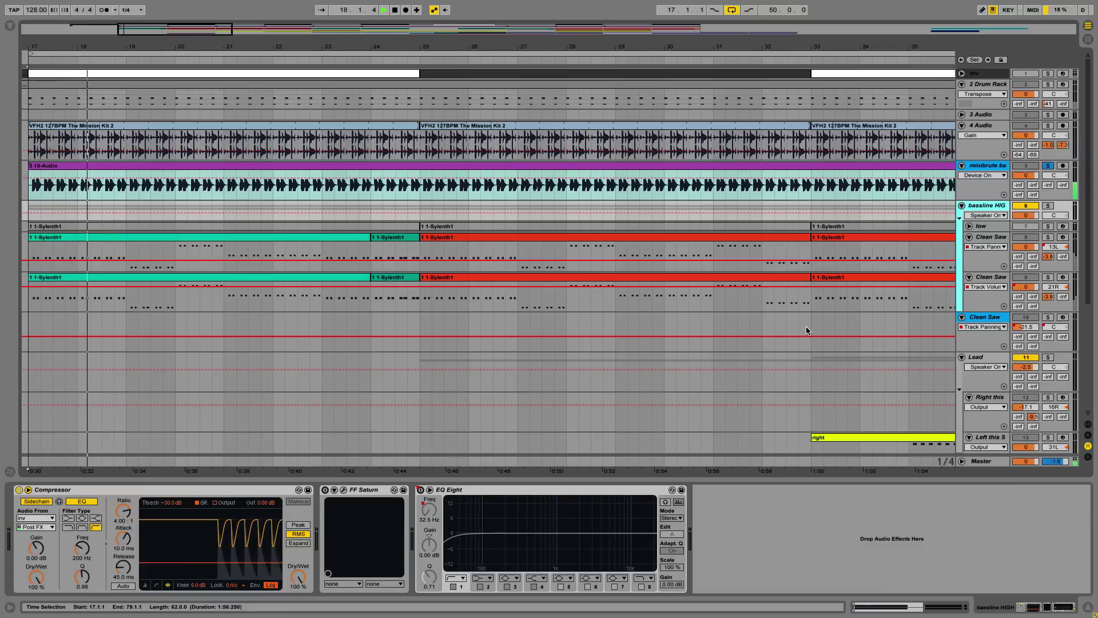
pyautogui.click(984, 167)
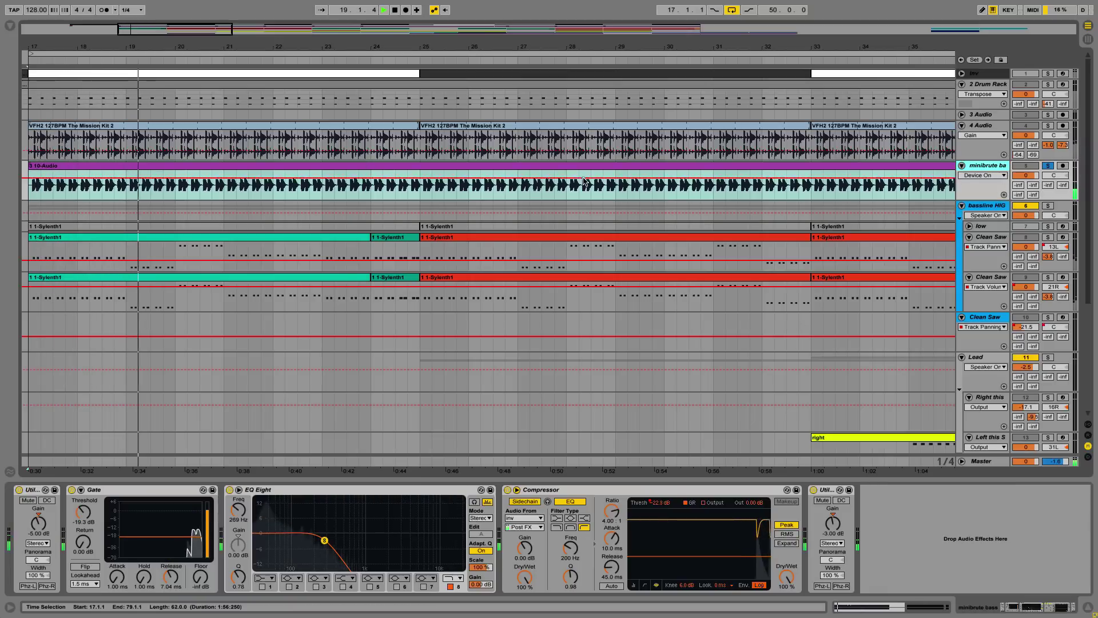
# - Insert the RBass Mono VST plug-in from WaveShell-VST 9.2 between EQ Eight and Compressor on the minibrute bass track
pyautogui.click(9, 26)
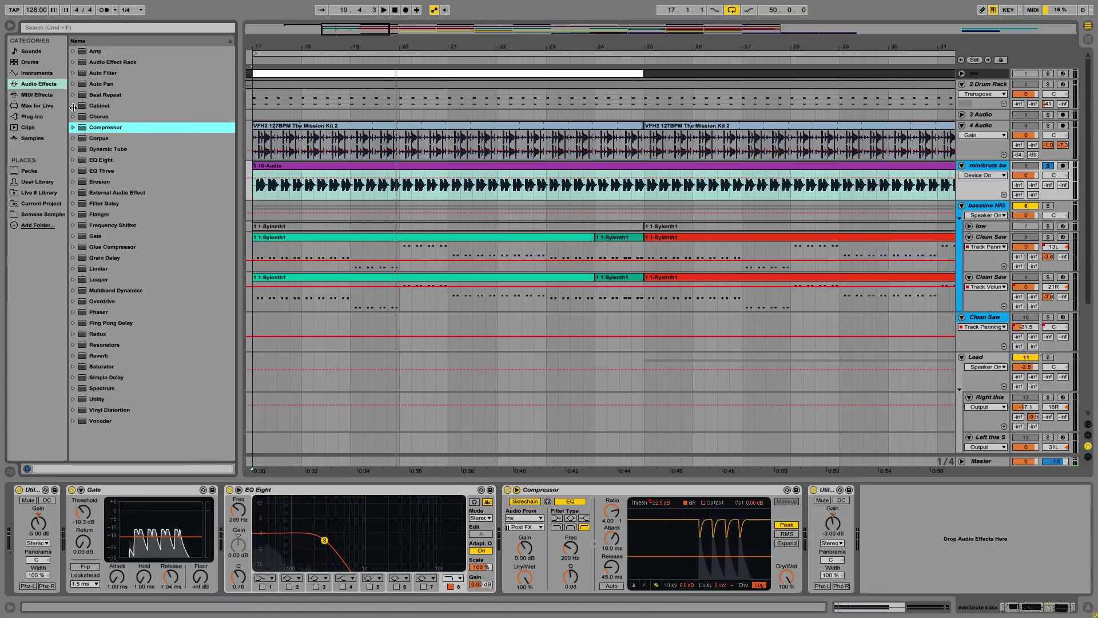
pyautogui.click(32, 118)
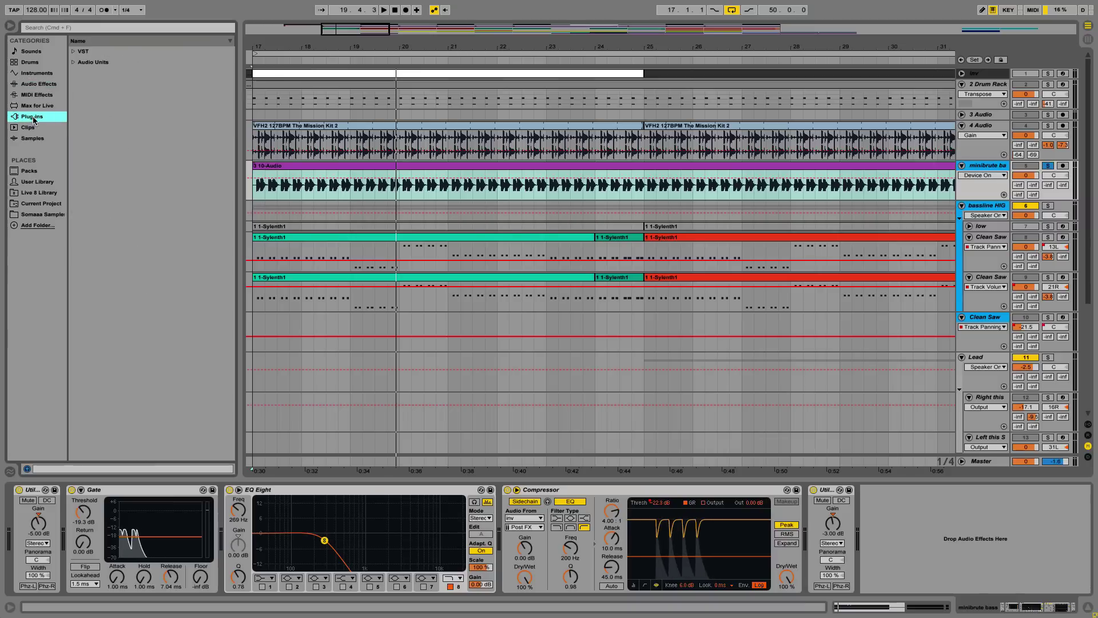
pyautogui.click(73, 51)
pyautogui.click(80, 61)
pyautogui.click(87, 73)
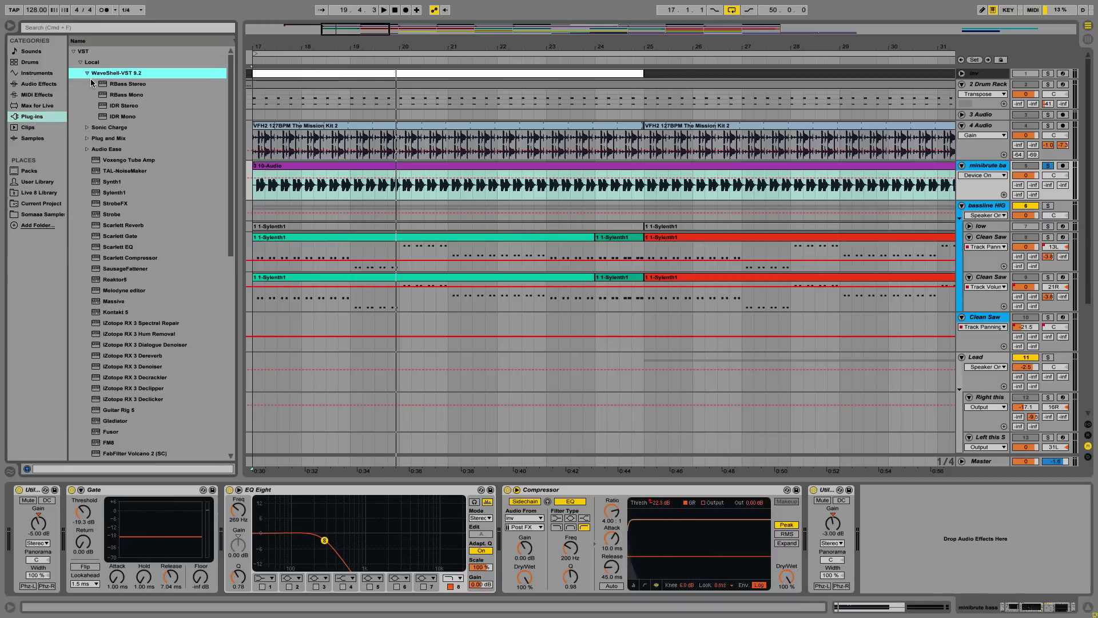
pyautogui.click(102, 95)
pyautogui.moveTo(492, 478); pyautogui.dragTo(502, 523)
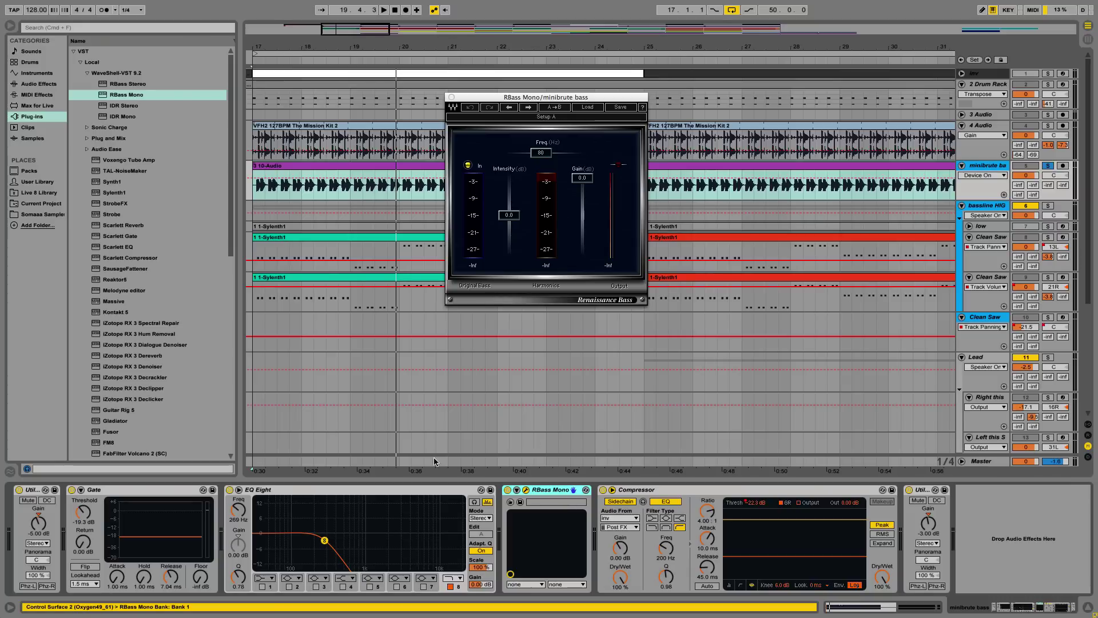
pyautogui.click(9, 25)
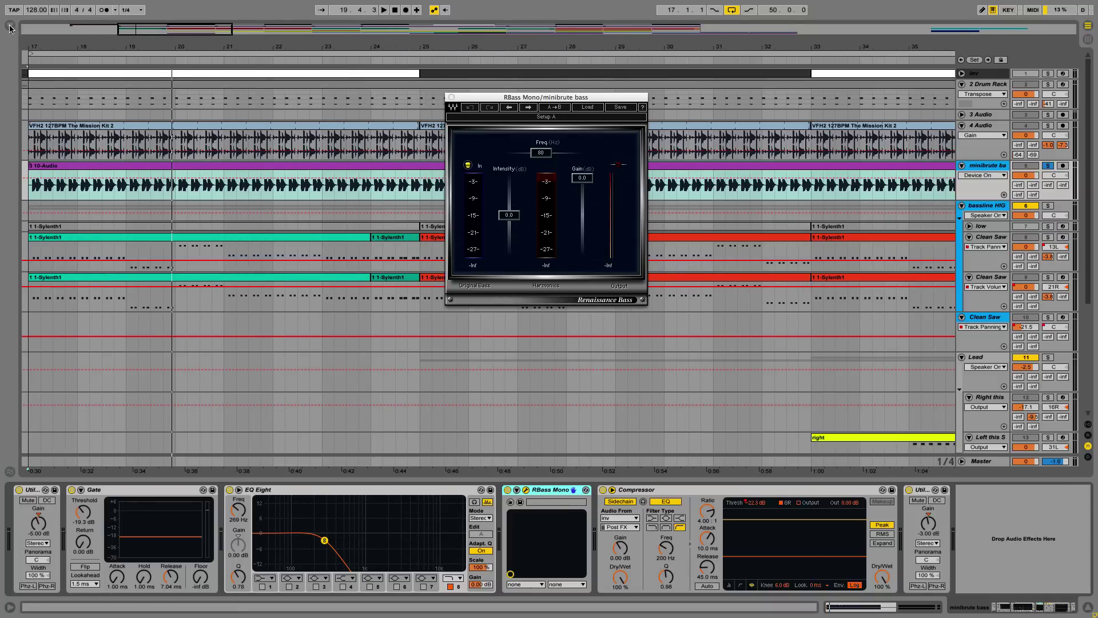
# - Insert a Spectrum audio effect between EQ Eight and RBass Mono, and enlarge its frequency display
pyautogui.click(9, 26)
pyautogui.scroll(-1, 96, 233)
pyautogui.click(22, 104)
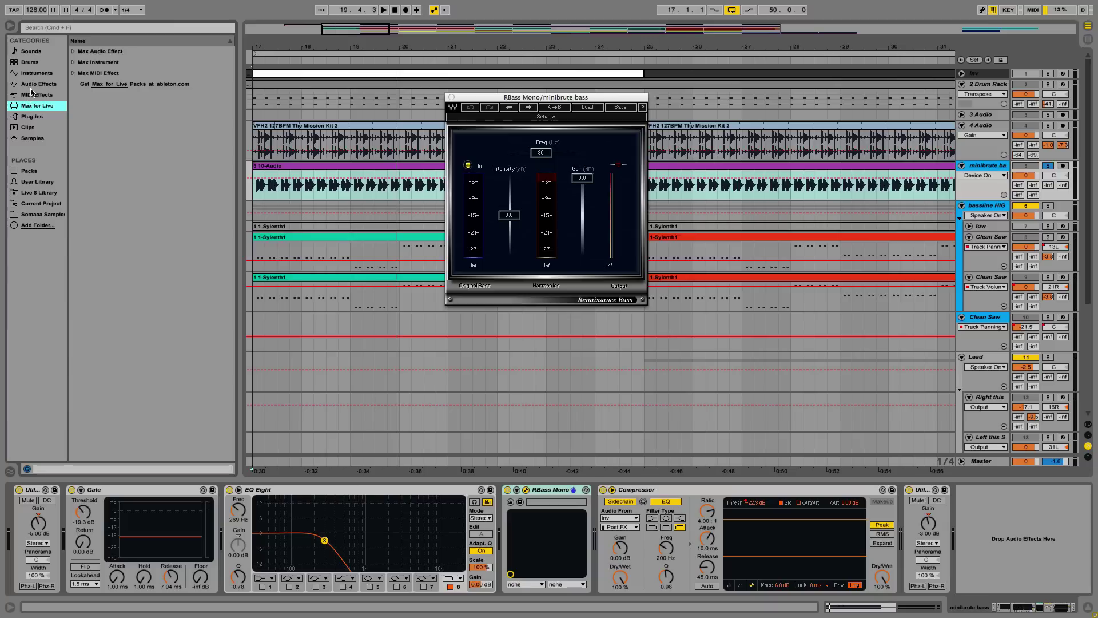
pyautogui.click(35, 83)
pyautogui.moveTo(83, 393); pyautogui.dragTo(526, 531)
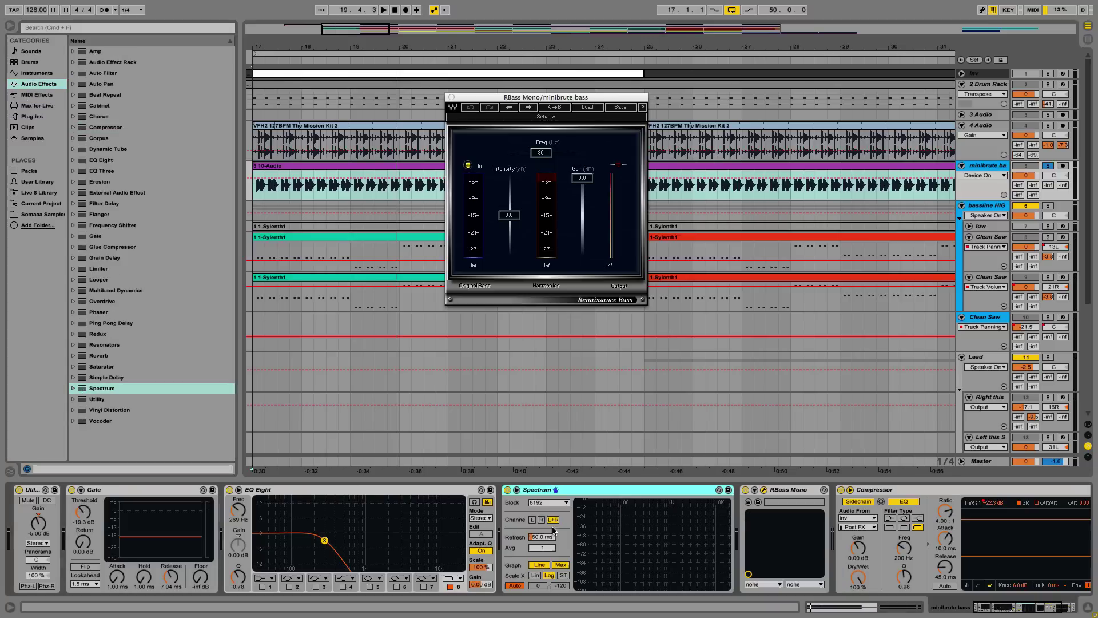
pyautogui.click(517, 491)
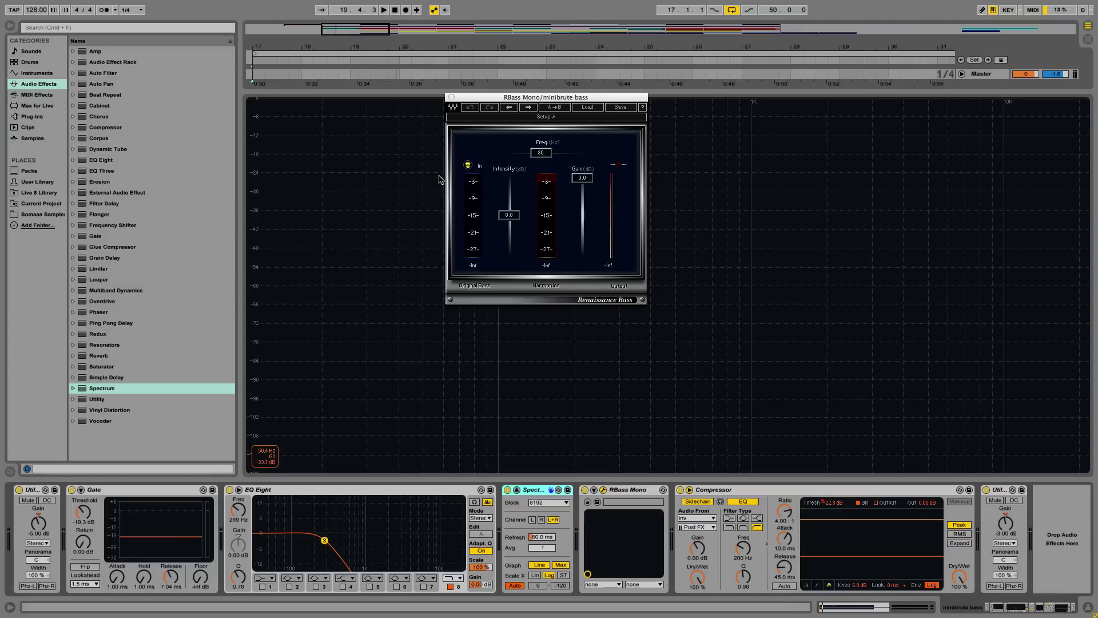
# - Play the minibrute bass with RBass Mono bypassed and read the frequency of its lowest peak on the Spectrum display
pyautogui.moveTo(509, 97); pyautogui.dragTo(756, 109)
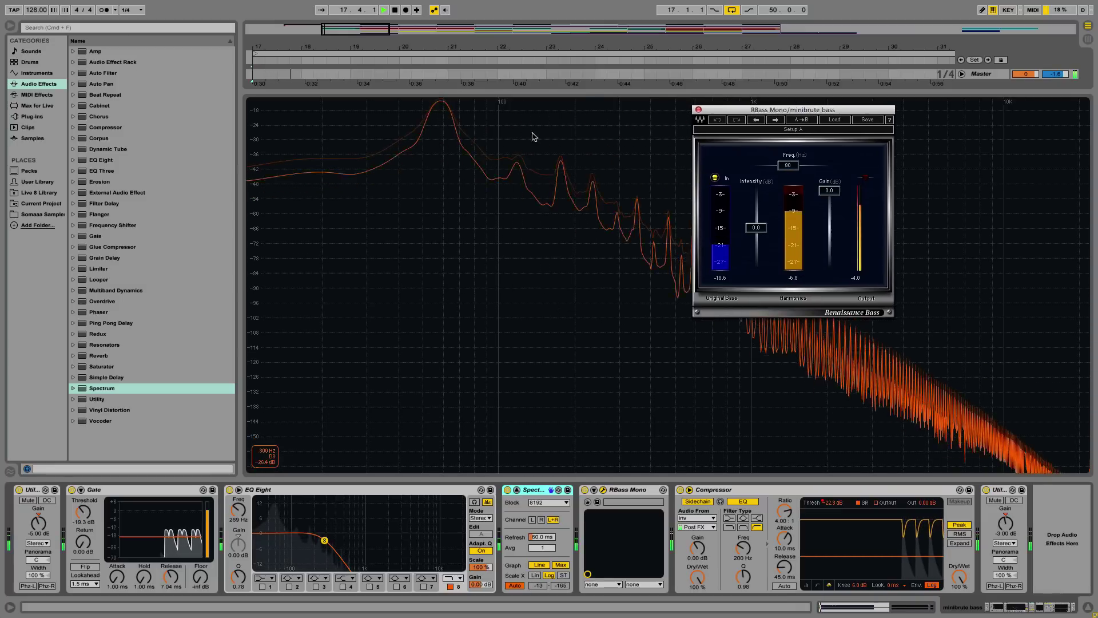
pyautogui.click(585, 489)
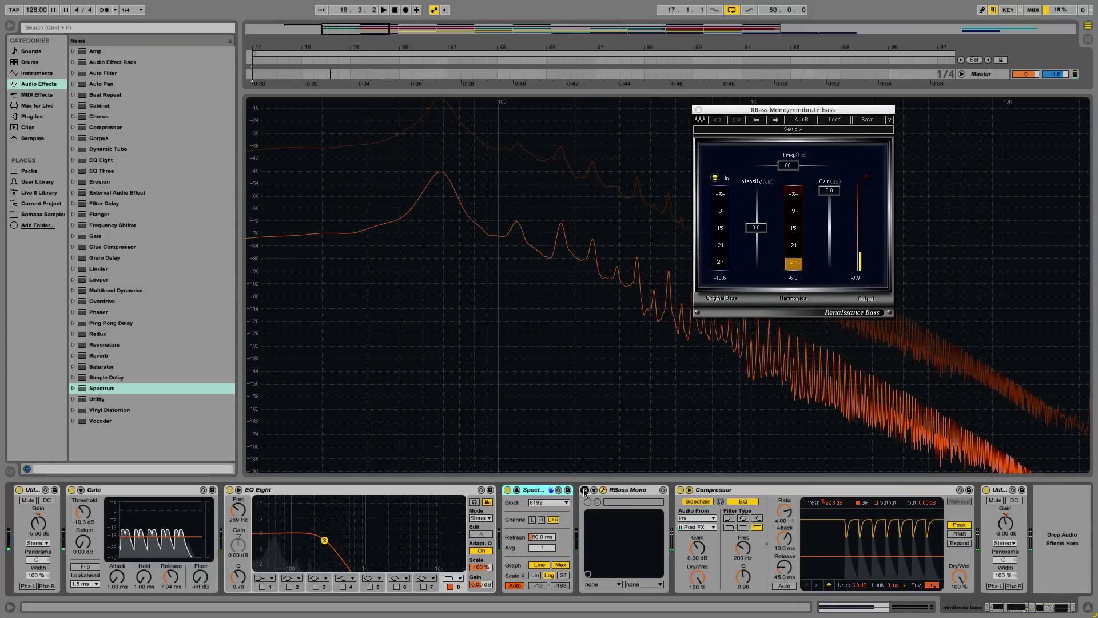
pyautogui.moveTo(431, 112)
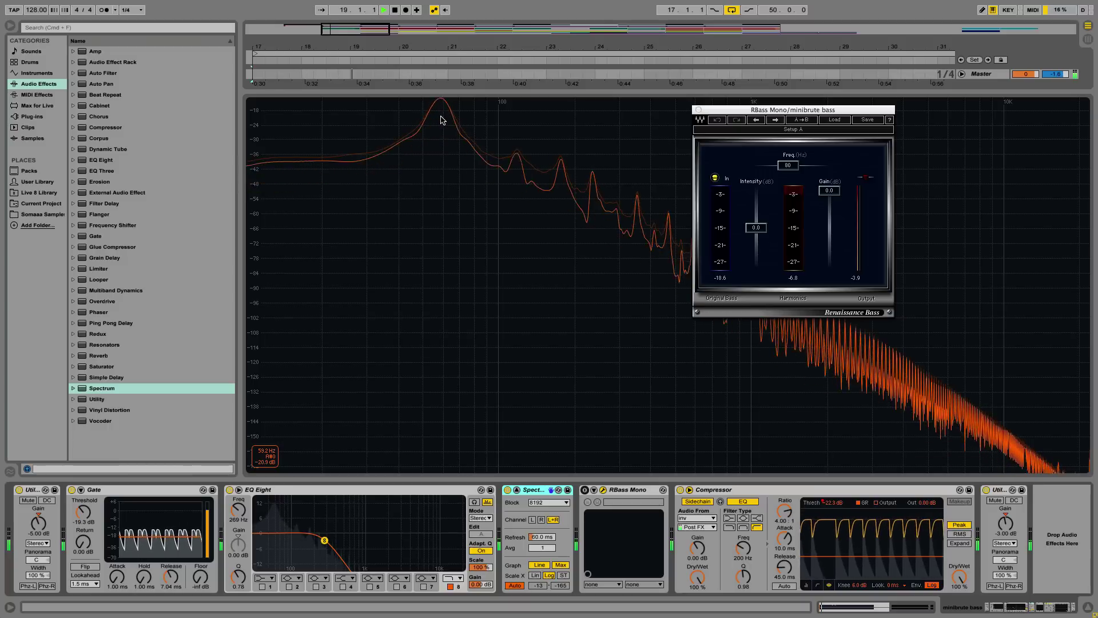
# - Enable RBass Mono and set its frequency to 59 Hz, intensity to -7.2 dB and gain to -2.8 dB, checking it during playback
pyautogui.moveTo(788, 165); pyautogui.dragTo(782, 165)
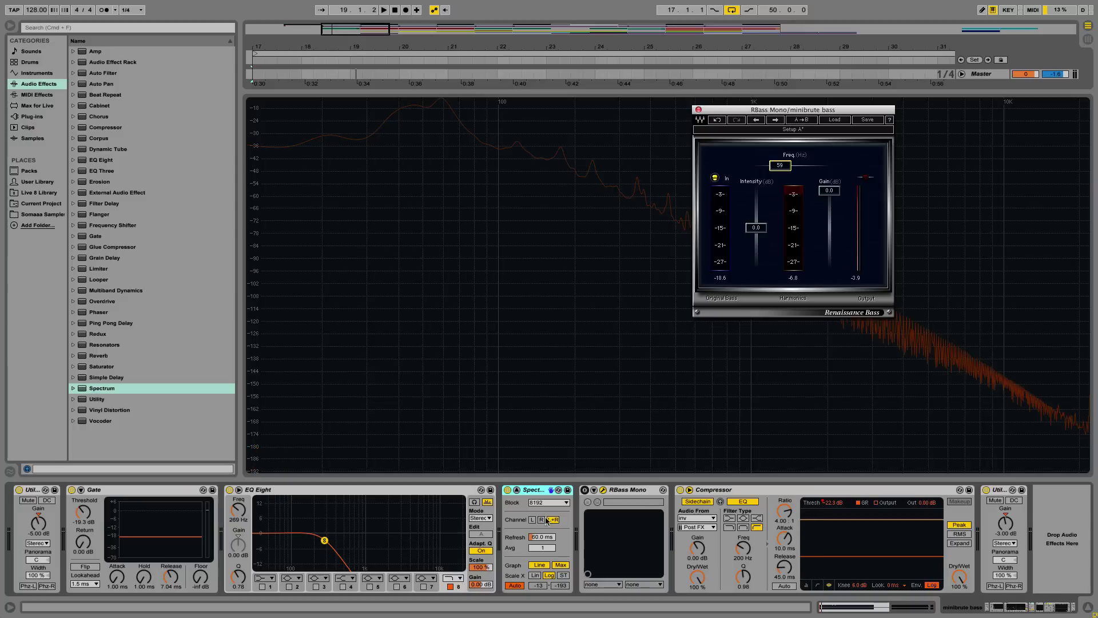
pyautogui.click(584, 490)
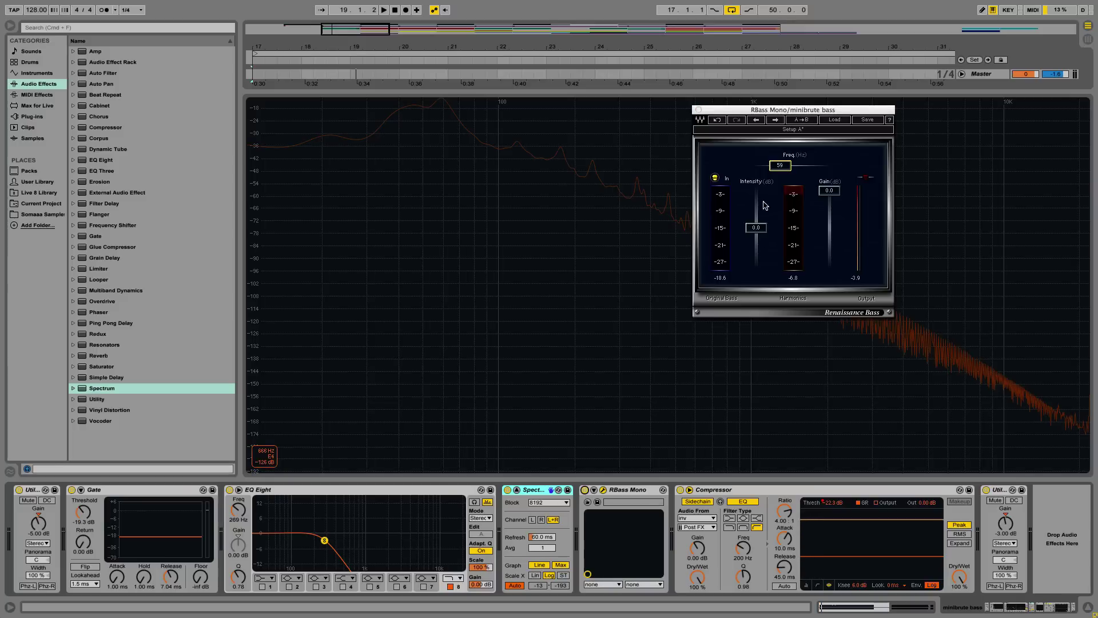
pyautogui.moveTo(756, 228)
pyautogui.mouseDown()
pyautogui.moveTo(756, 264)
pyautogui.moveTo(756, 245)
pyautogui.mouseUp()
pyautogui.press('space')
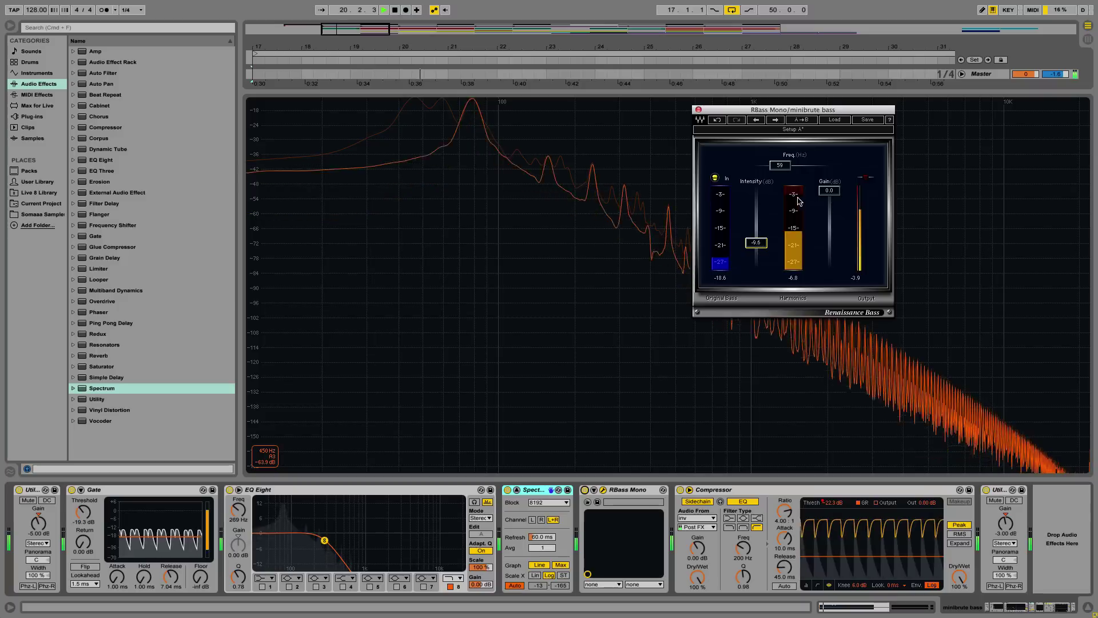
pyautogui.moveTo(830, 190); pyautogui.dragTo(829, 197)
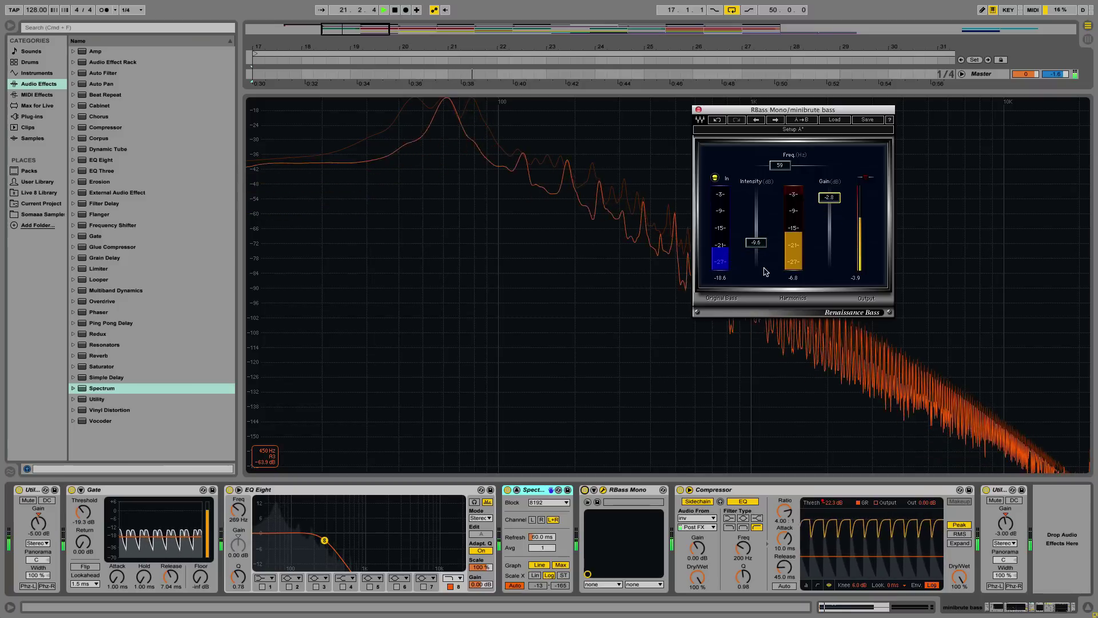
pyautogui.moveTo(756, 242); pyautogui.dragTo(756, 239)
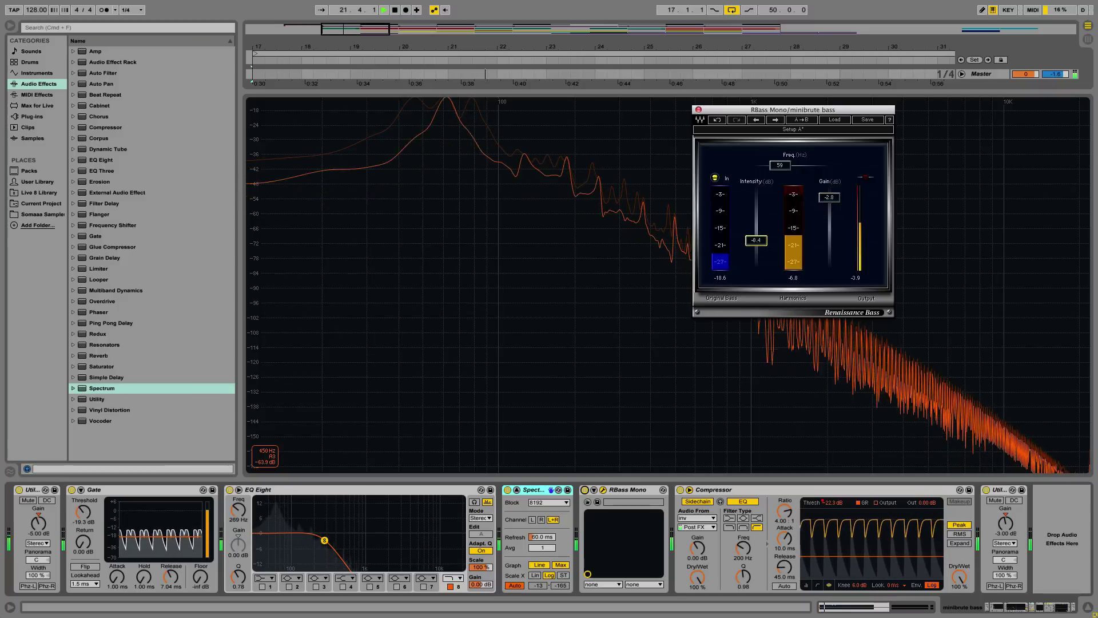
# - Compare the minibrute bass with RBass Mono bypassed and enabled during playback
pyautogui.click(584, 490)
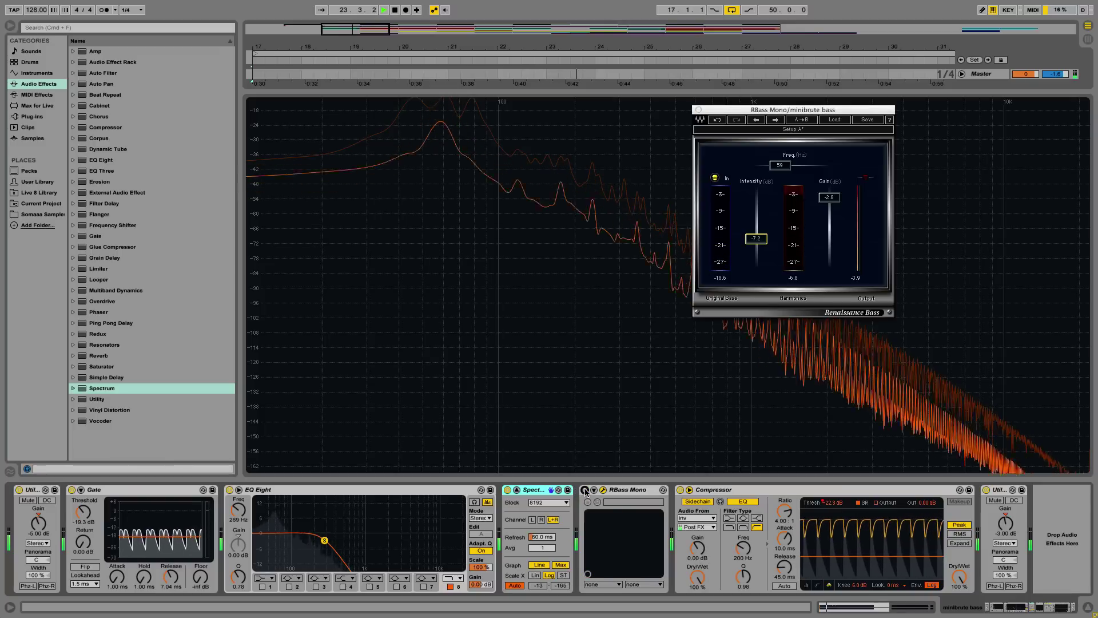
pyautogui.click(584, 489)
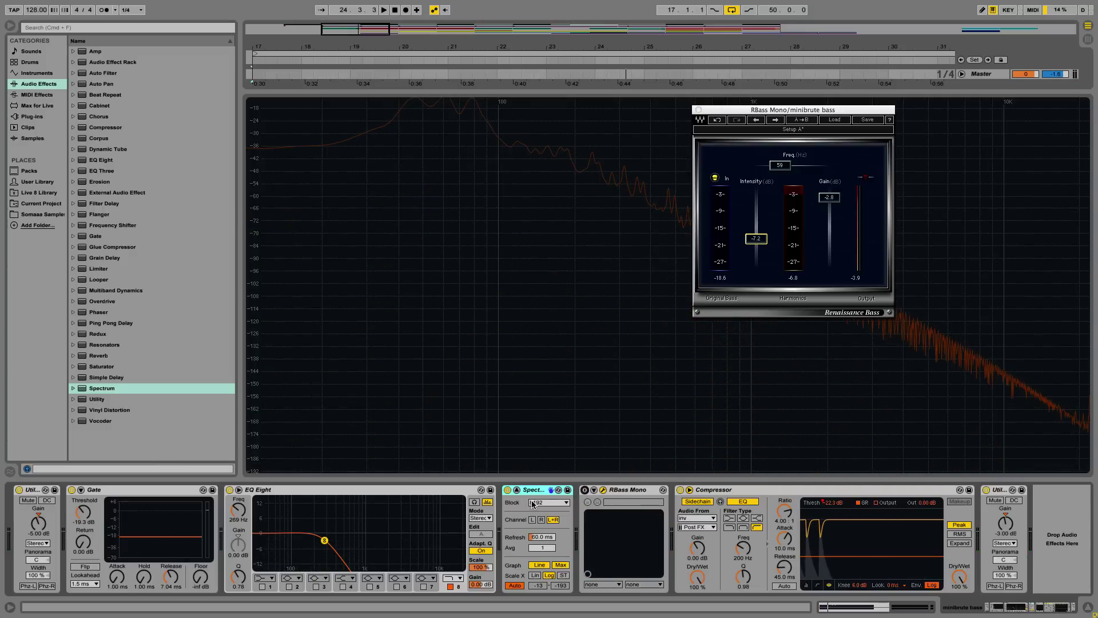
pyautogui.press('space')
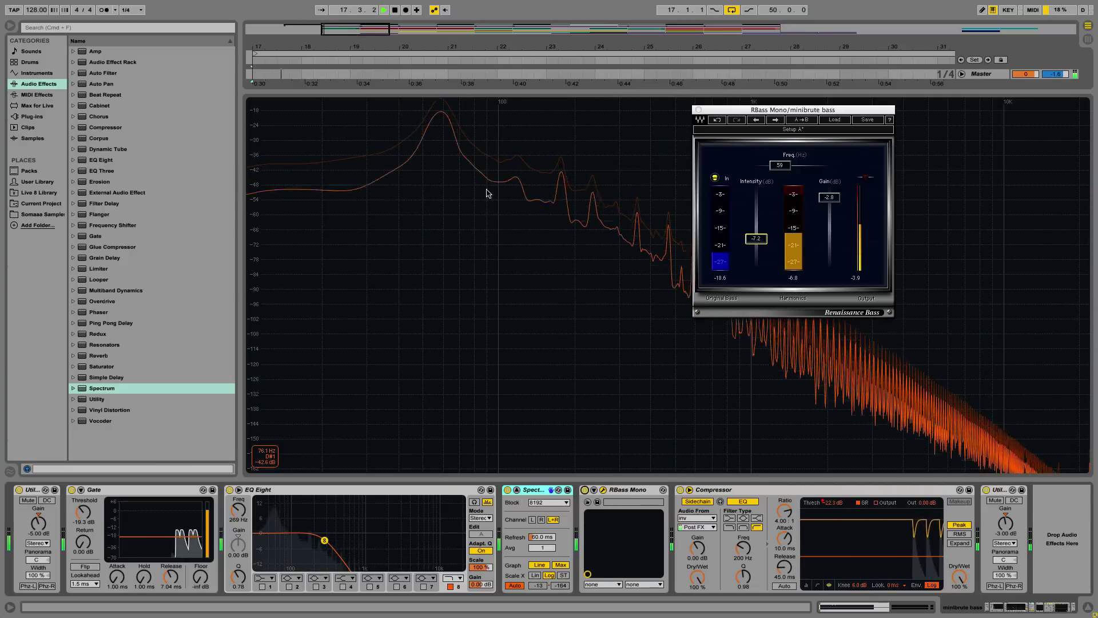
# - Put away the enlarged Spectrum display and the RBass Mono window, and deactivate both devices on the minibrute bass track
pyautogui.click(568, 490)
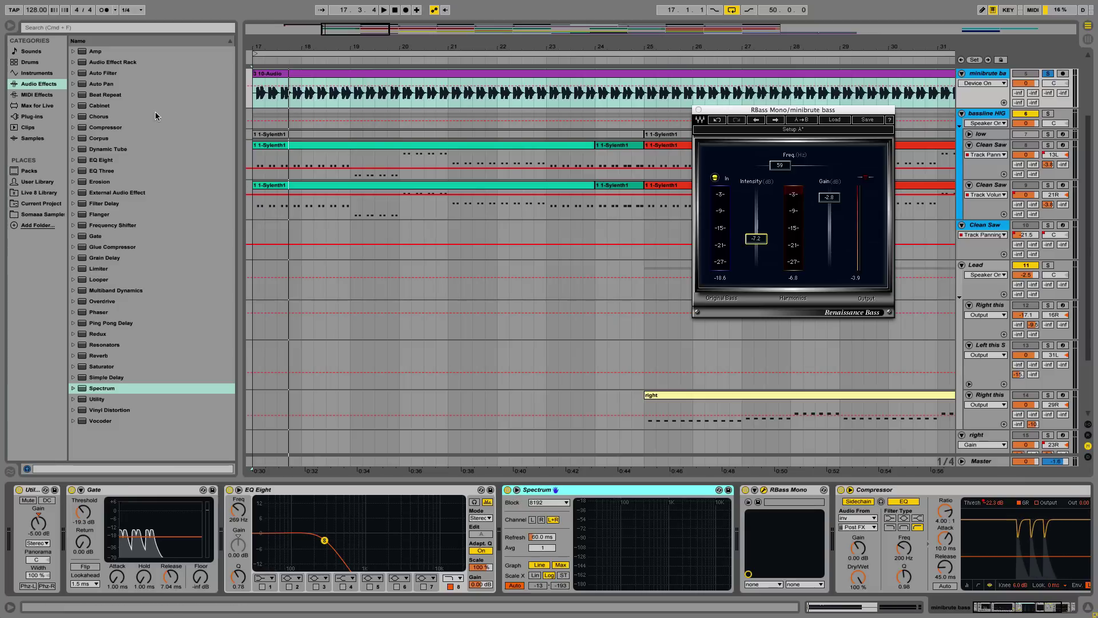
pyautogui.click(10, 26)
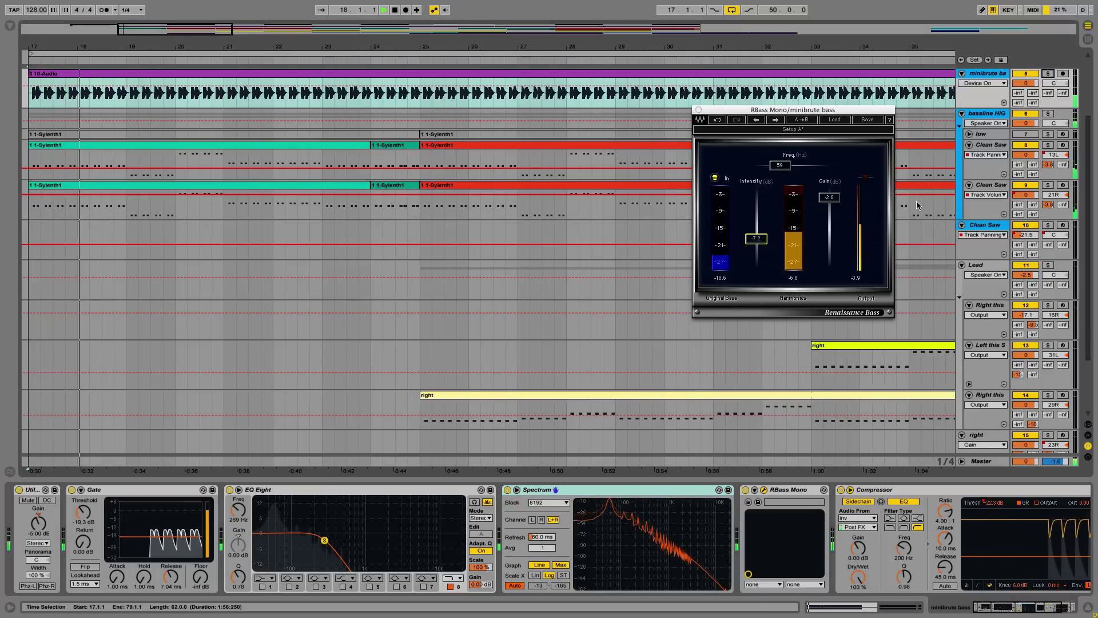
pyautogui.click(745, 490)
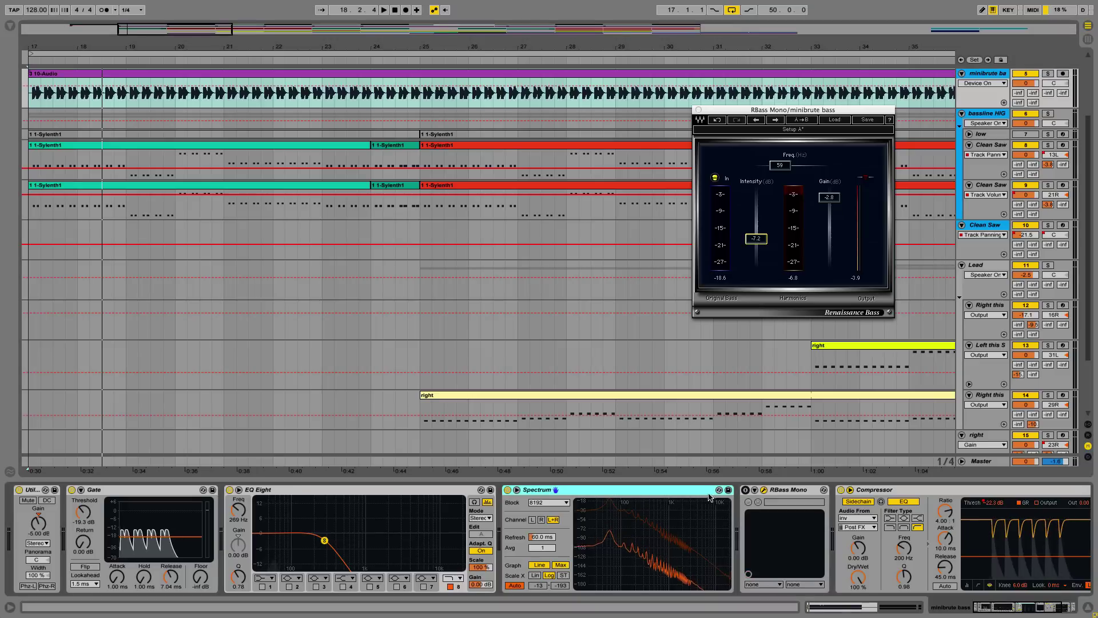
pyautogui.click(508, 490)
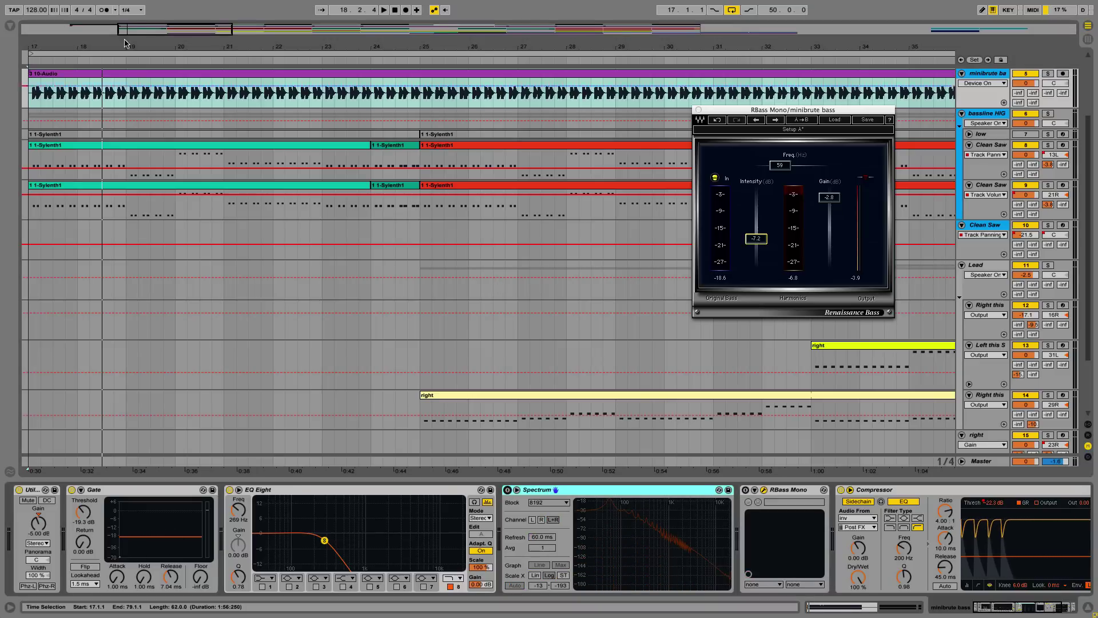
pyautogui.moveTo(144, 29); pyautogui.dragTo(196, 28)
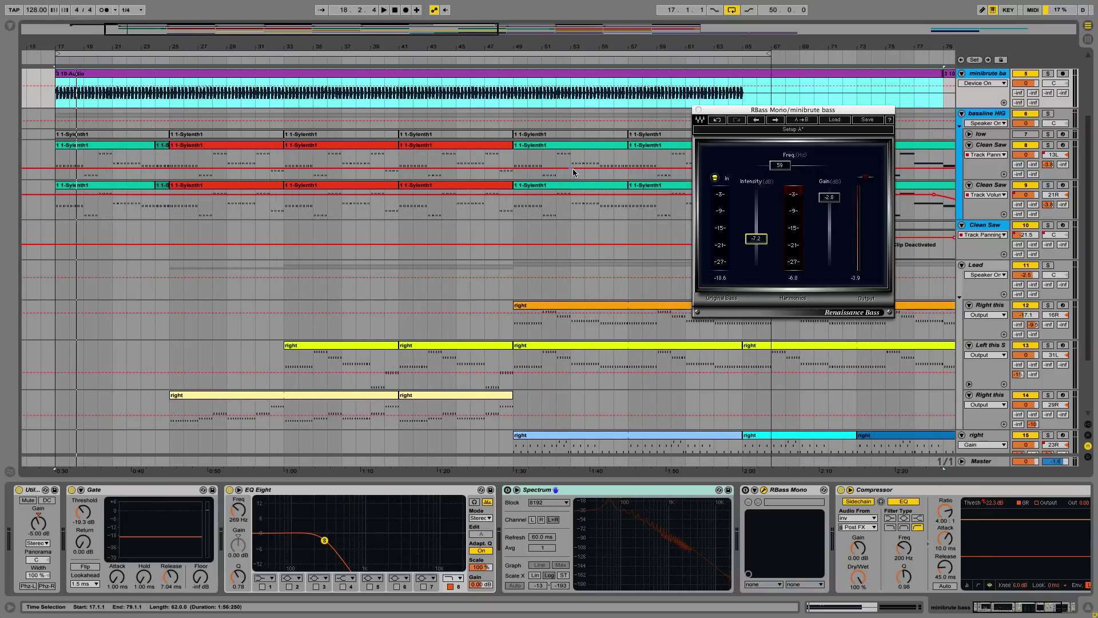
pyautogui.scroll(1, 655, 216)
pyautogui.click(698, 109)
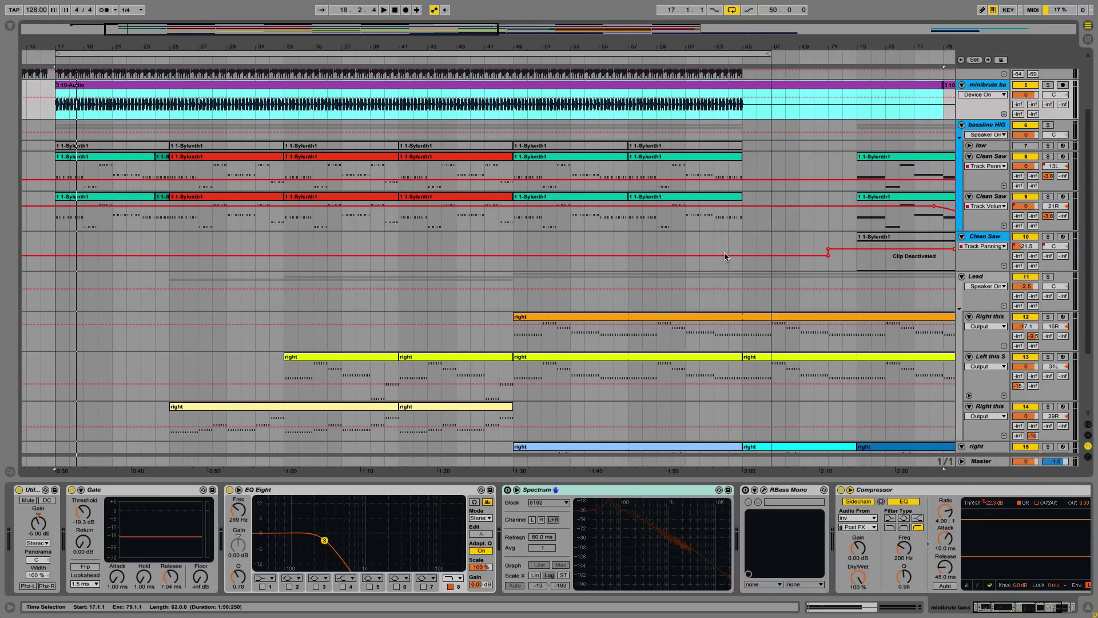
# - Solo the minibrute bass again and set its sidechain Compressor threshold to -29.4 dB while playing it back
pyautogui.moveTo(1036, 611)
pyautogui.mouseDown()
pyautogui.moveTo(989, 611)
pyautogui.moveTo(1037, 610)
pyautogui.mouseUp()
pyautogui.press('space')
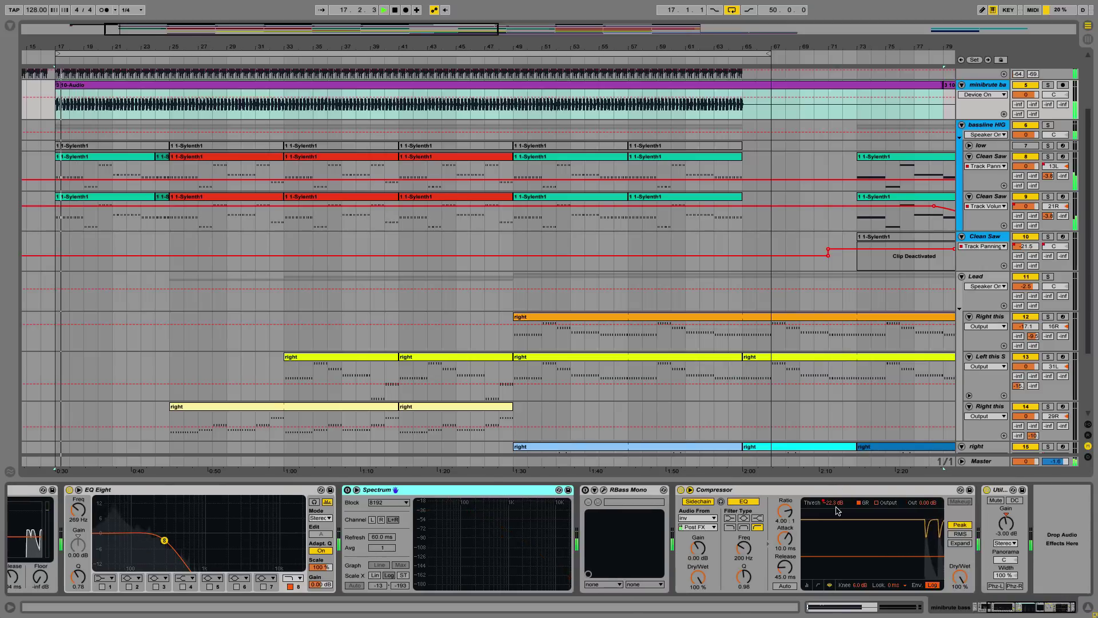
pyautogui.click(1047, 85)
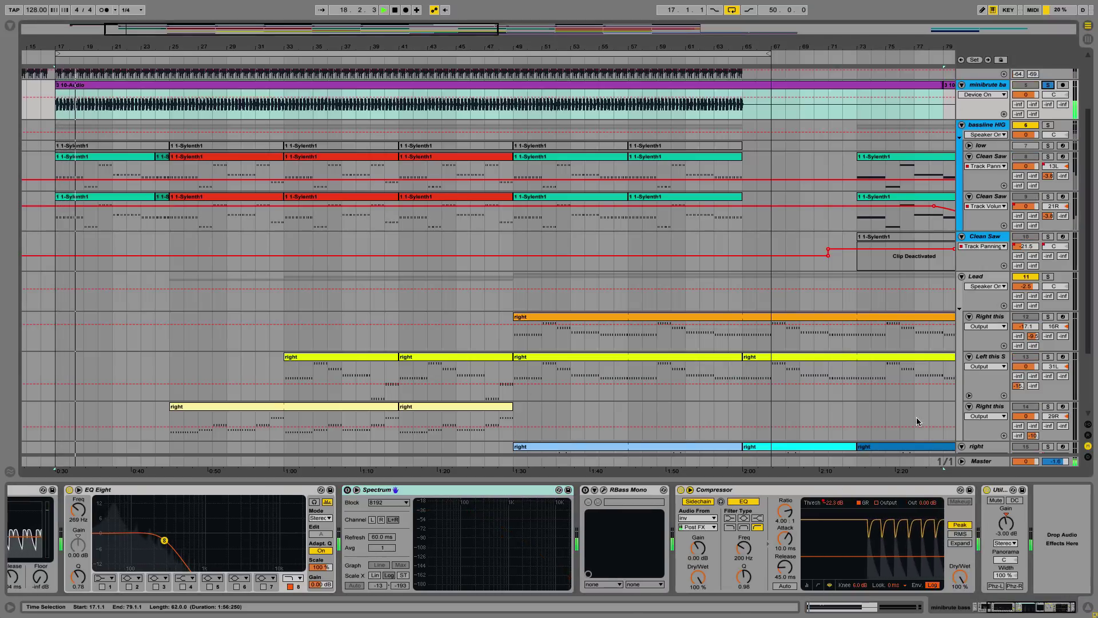
pyautogui.press('space')
pyautogui.press('space')
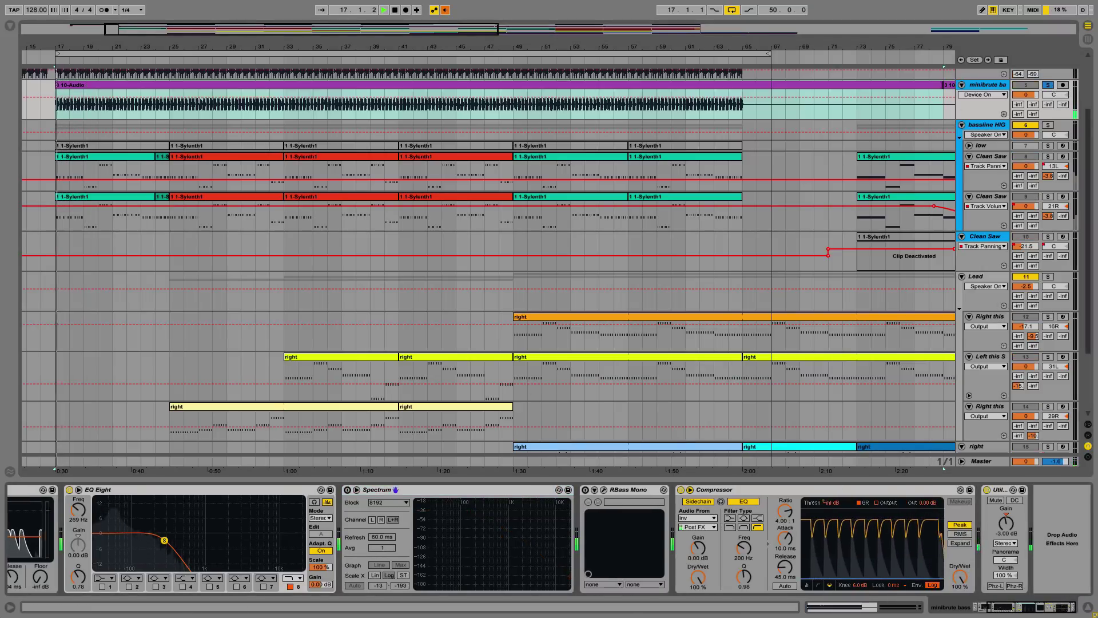
pyautogui.moveTo(815, 556)
pyautogui.mouseDown()
pyautogui.moveTo(816, 579)
pyautogui.moveTo(817, 549)
pyautogui.mouseUp()
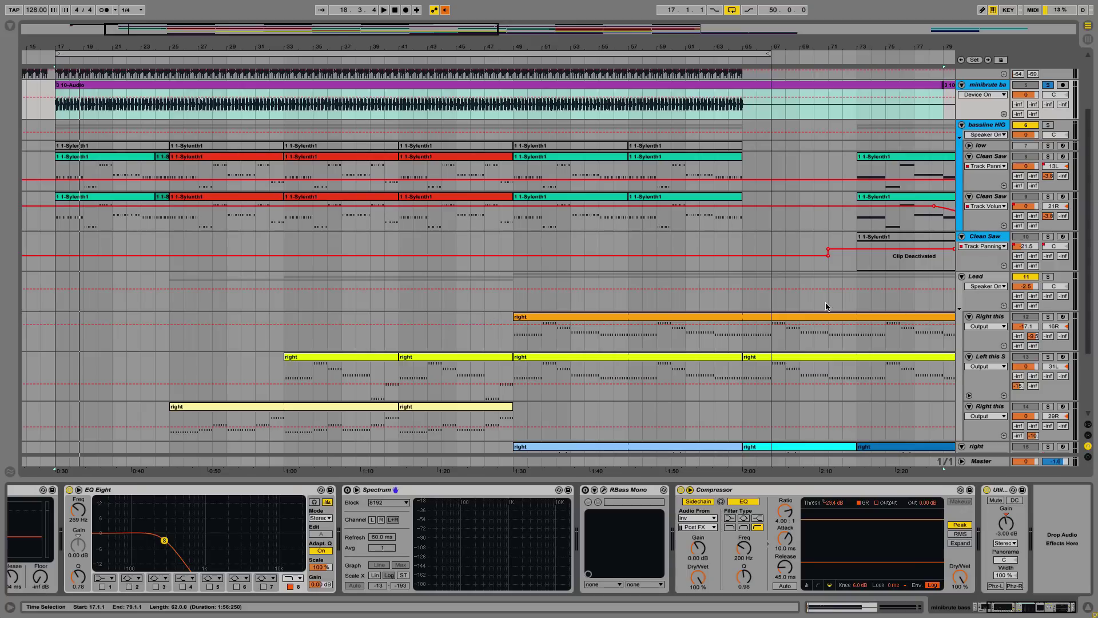
pyautogui.press('space')
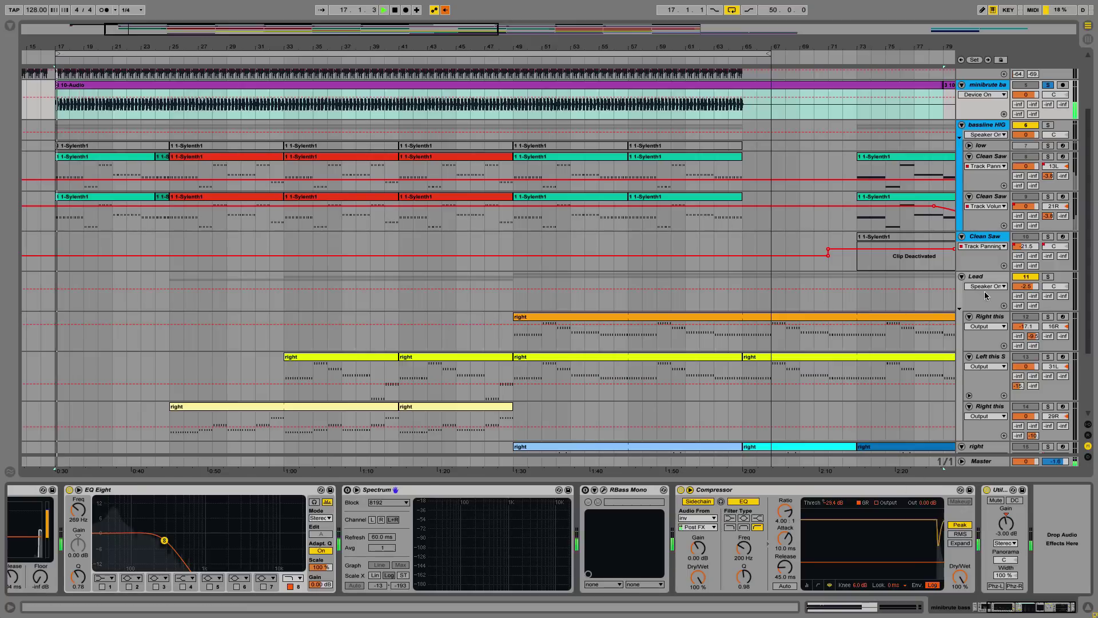
# - Try the bass Compressor in RMS mode with a threshold of -34.0 dB during playback, and compare it with Peak mode
pyautogui.press('space')
pyautogui.click(959, 533)
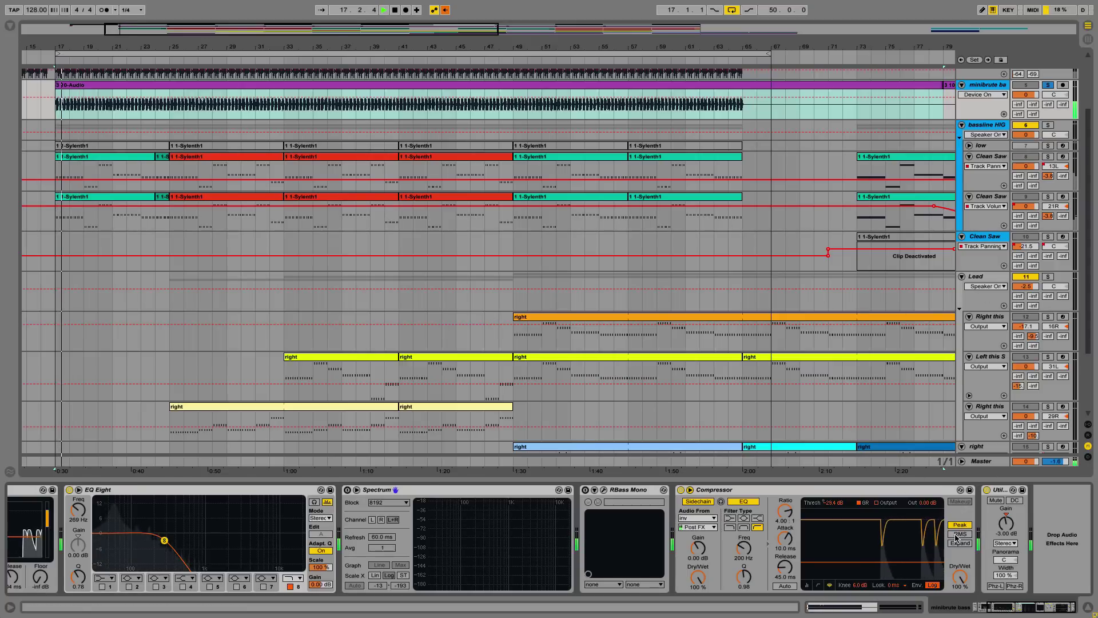
pyautogui.moveTo(910, 559); pyautogui.dragTo(910, 560)
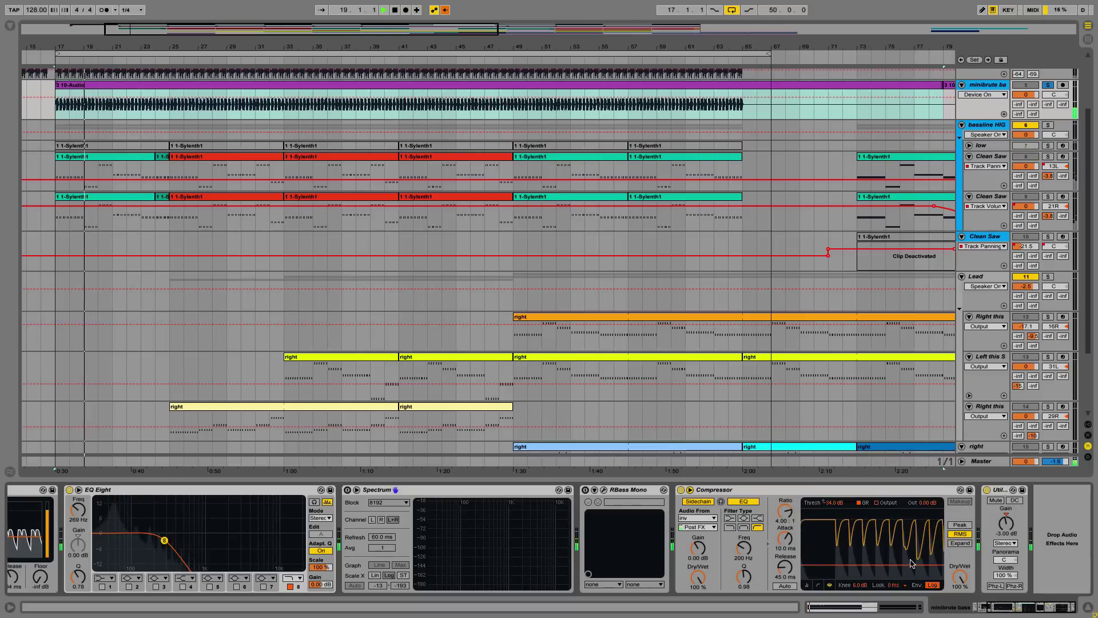
pyautogui.click(960, 525)
pyautogui.click(961, 533)
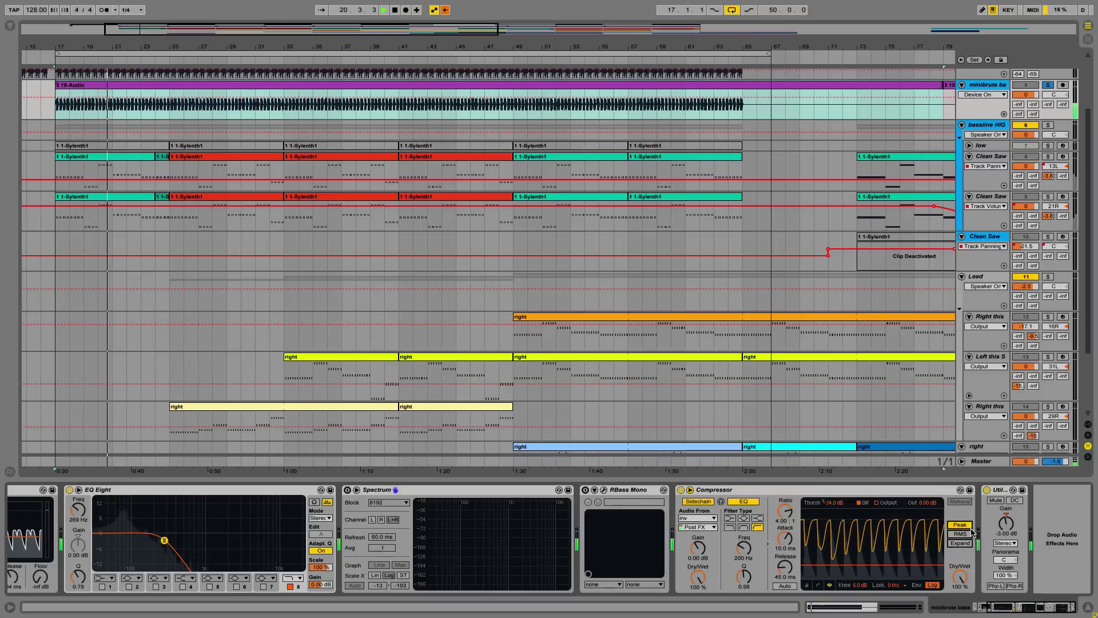
# - Undo the Compressor's detection mode and threshold changes, and stop playback
pyautogui.hotkey('ctrl', 'z')
pyautogui.hotkey('ctrl', 'z')
pyautogui.hotkey('ctrl', 'z')
pyautogui.hotkey('ctrl', 'z')
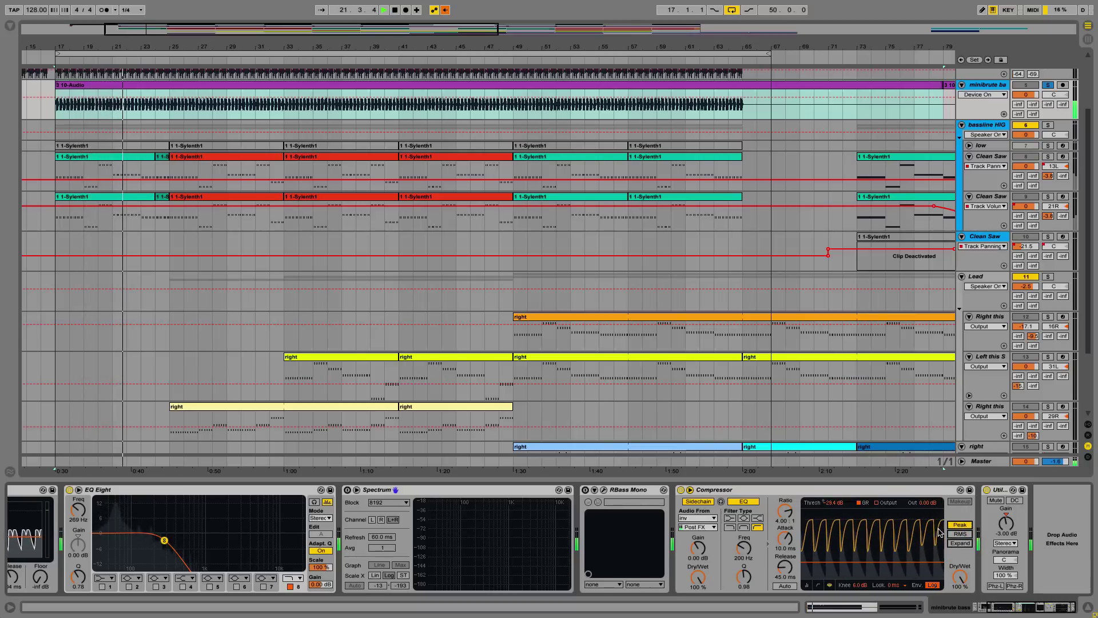
pyautogui.press('space')
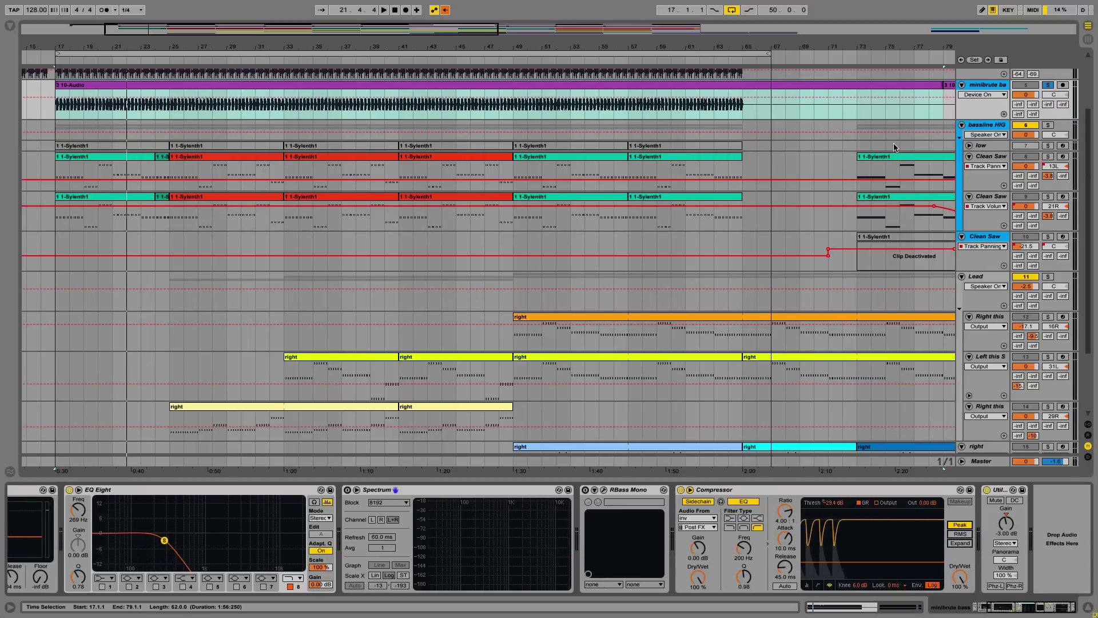
# - Show the inv track's devices, solo it for a short playback to check the sidechain trigger, and unsolo it
pyautogui.scroll(2, 853, 229)
pyautogui.scroll(3, 844, 167)
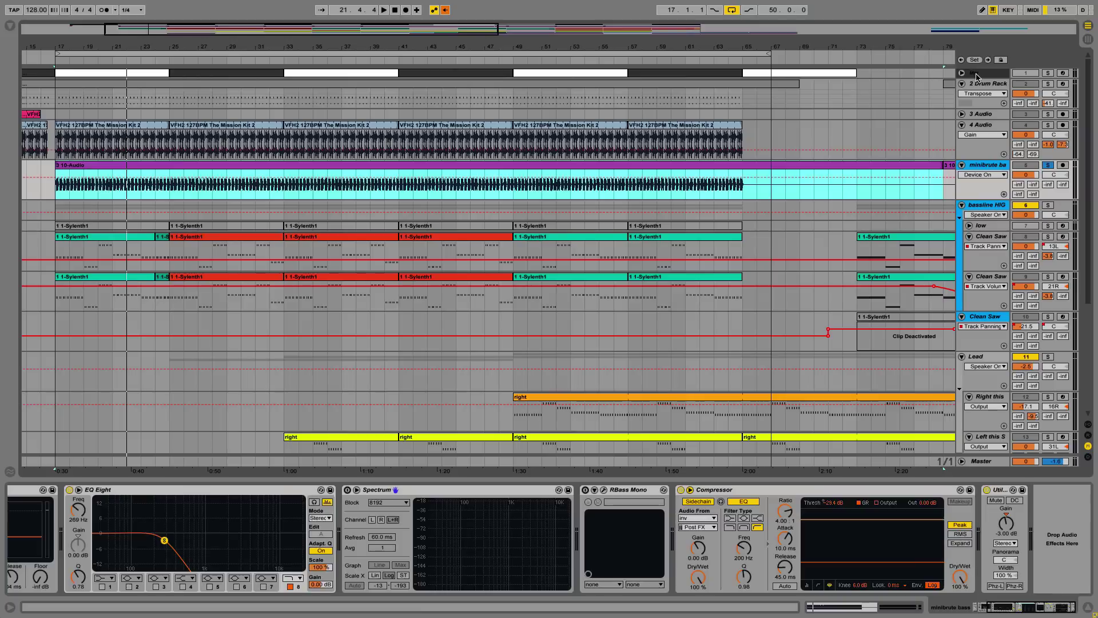
pyautogui.click(976, 73)
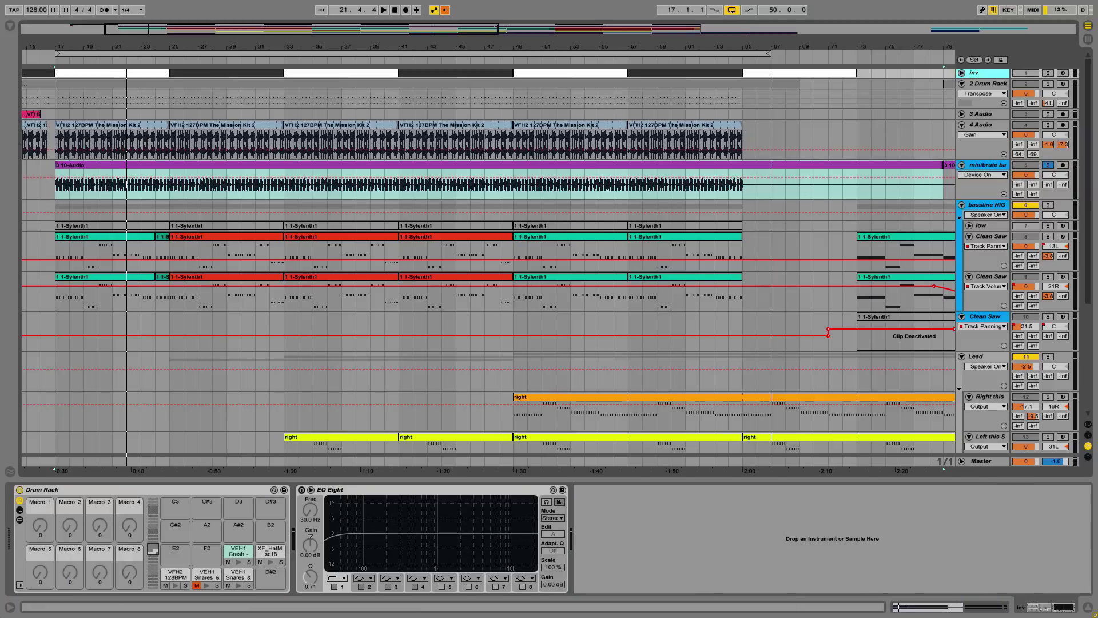
pyautogui.click(1048, 73)
pyautogui.press('space')
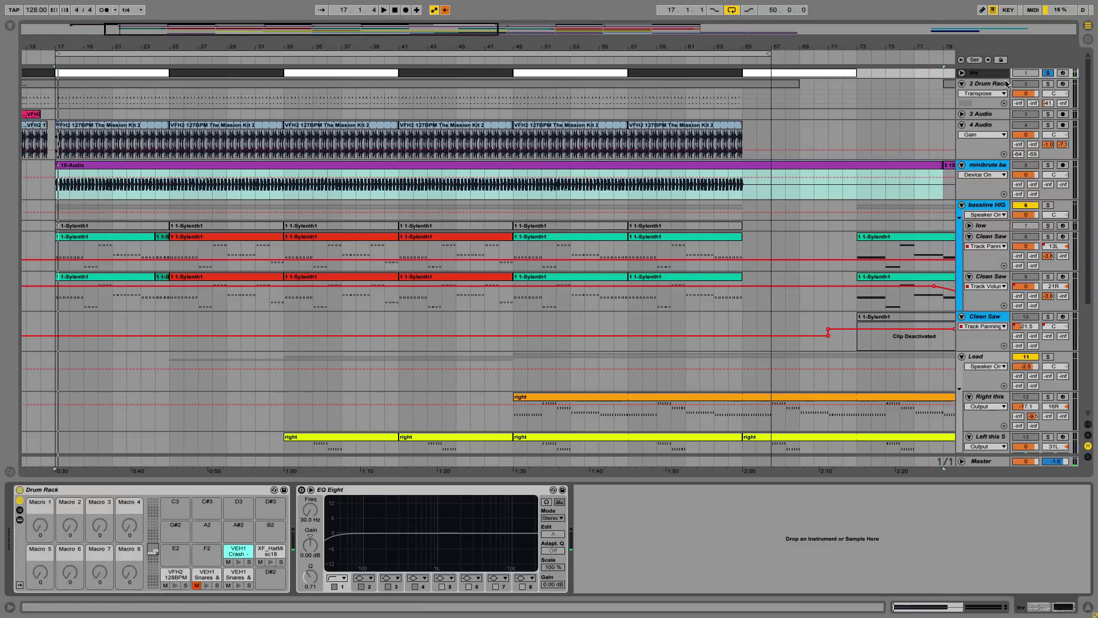
pyautogui.click(1048, 74)
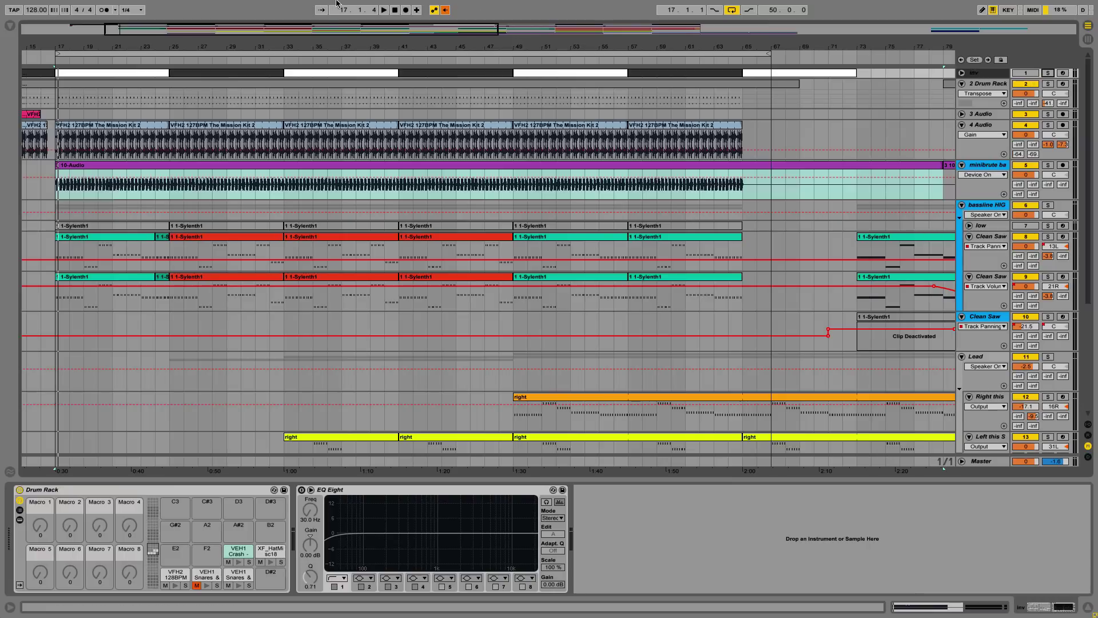
# - Examine the whole arrangement, comparing the inv clips from bar 17 with the Drum Rack break between bars 65 and 81
pyautogui.moveTo(321, 27); pyautogui.dragTo(409, 91)
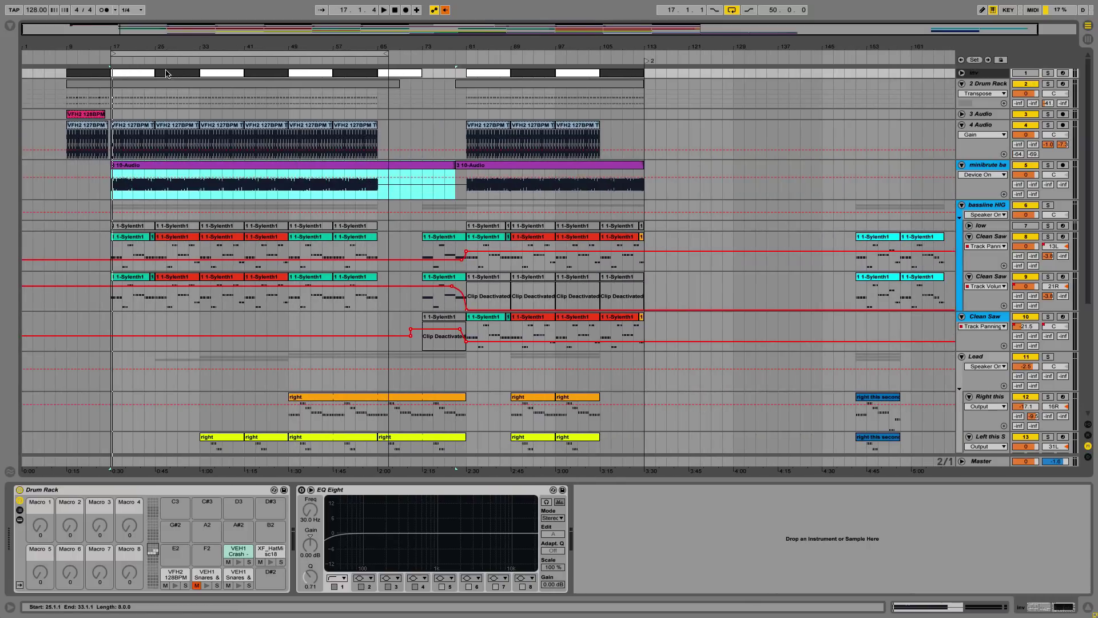
pyautogui.click(140, 74)
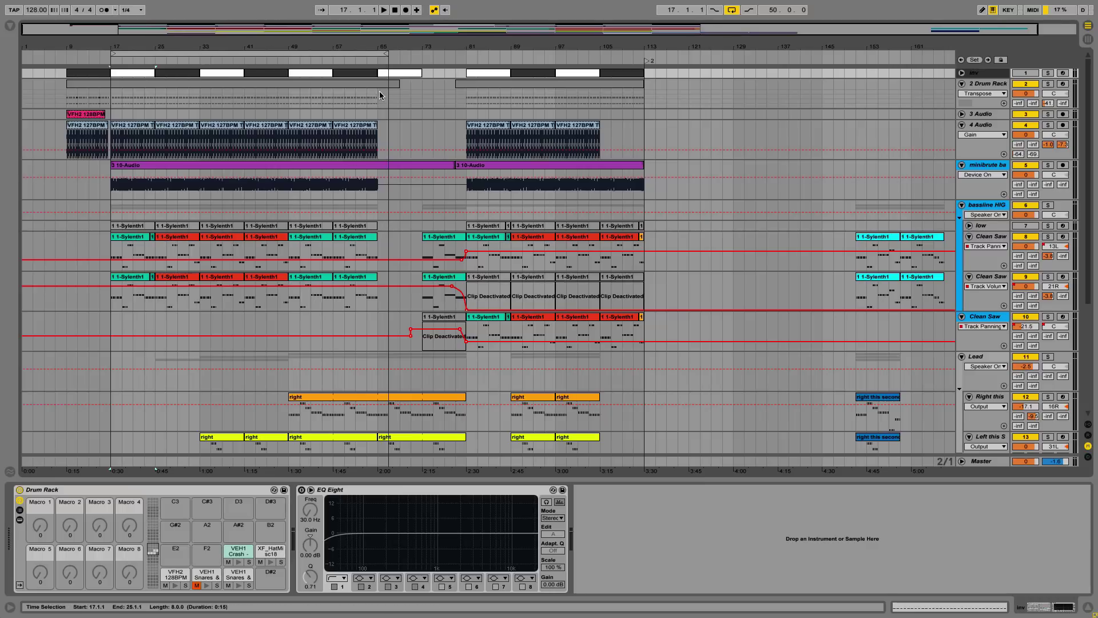
pyautogui.moveTo(381, 95); pyautogui.dragTo(433, 101)
pyautogui.click(456, 99)
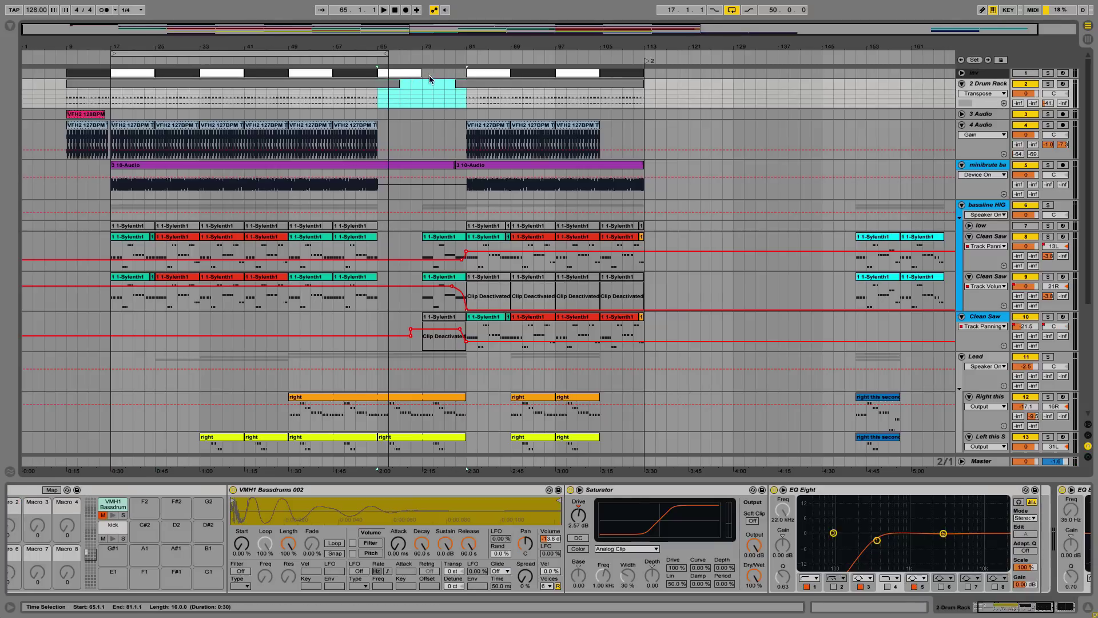
pyautogui.scroll(-5, 438, 223)
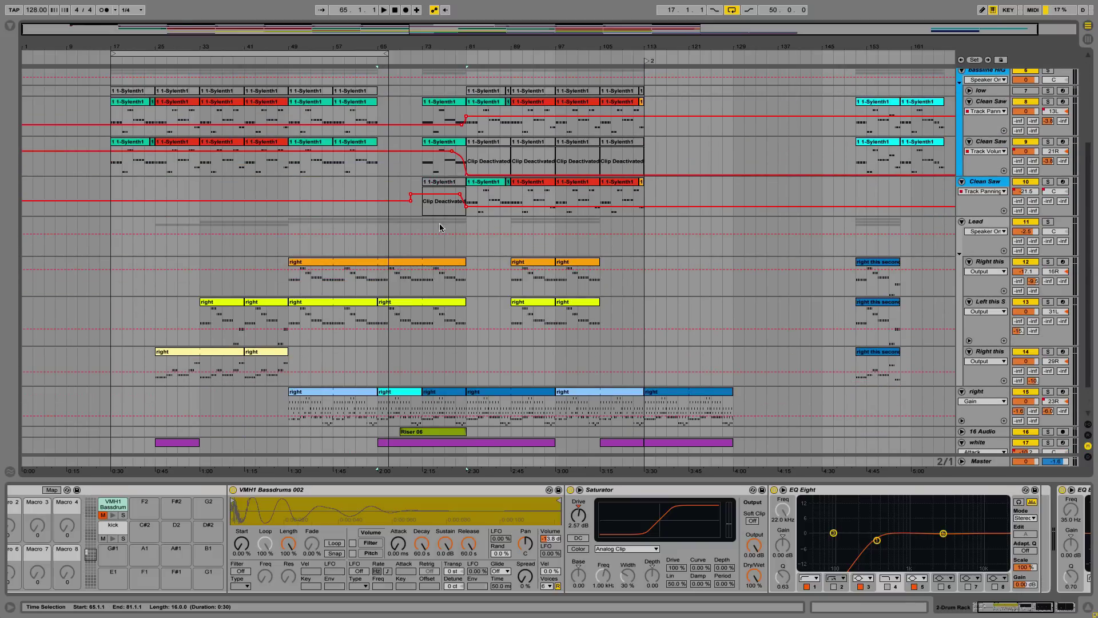
pyautogui.scroll(4, 440, 227)
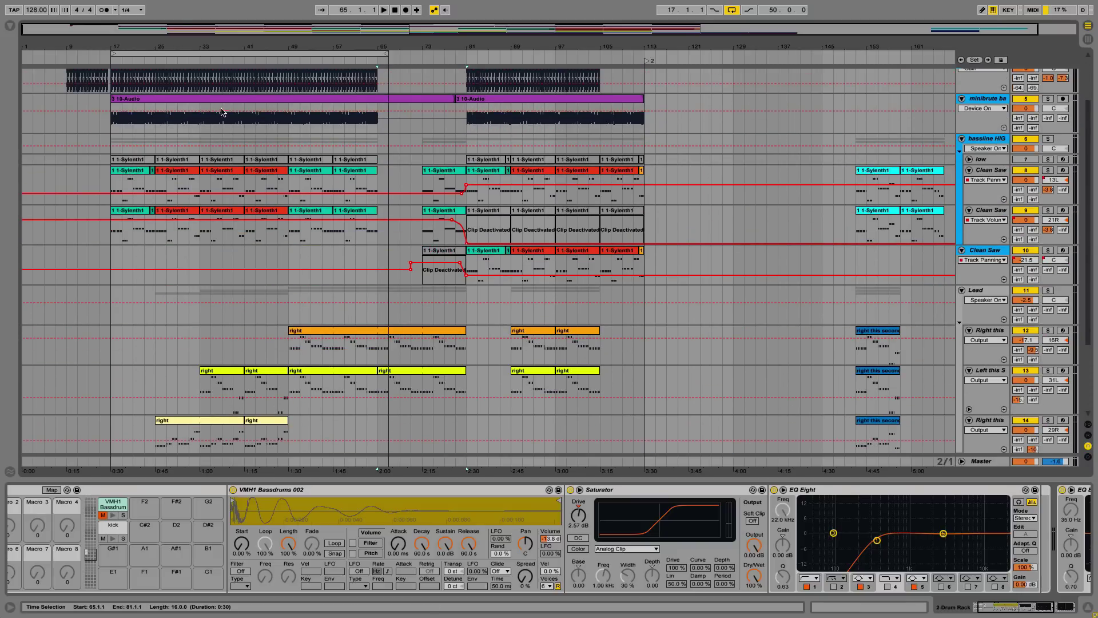
pyautogui.scroll(4, 1089, 207)
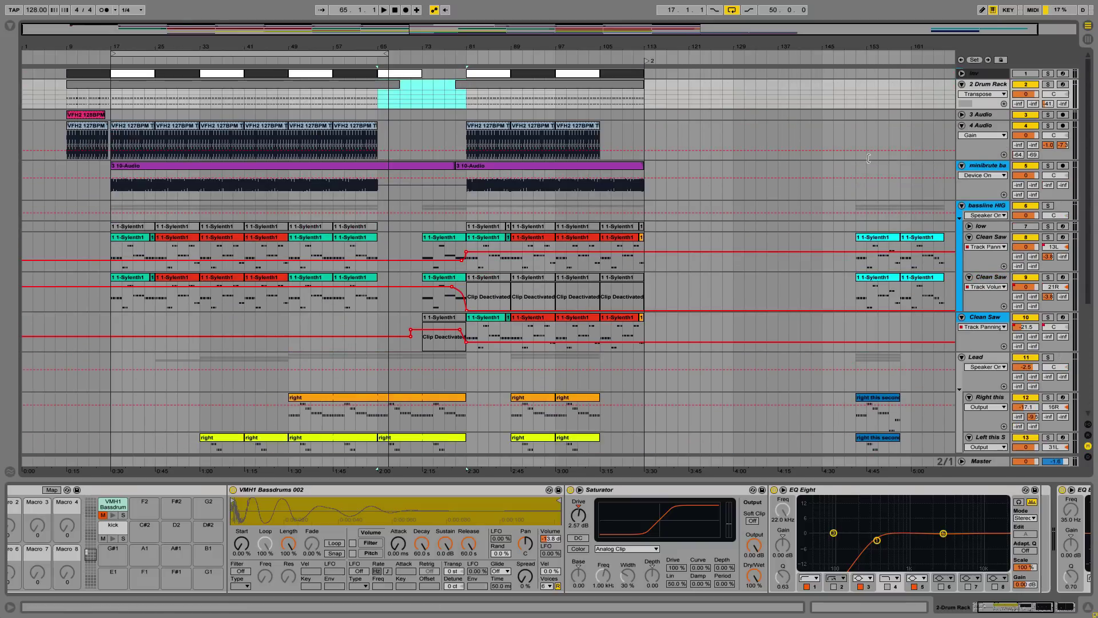
# - Select the inv clip at bar 17, solo the minibrute bass track and play it back from there
pyautogui.click(135, 78)
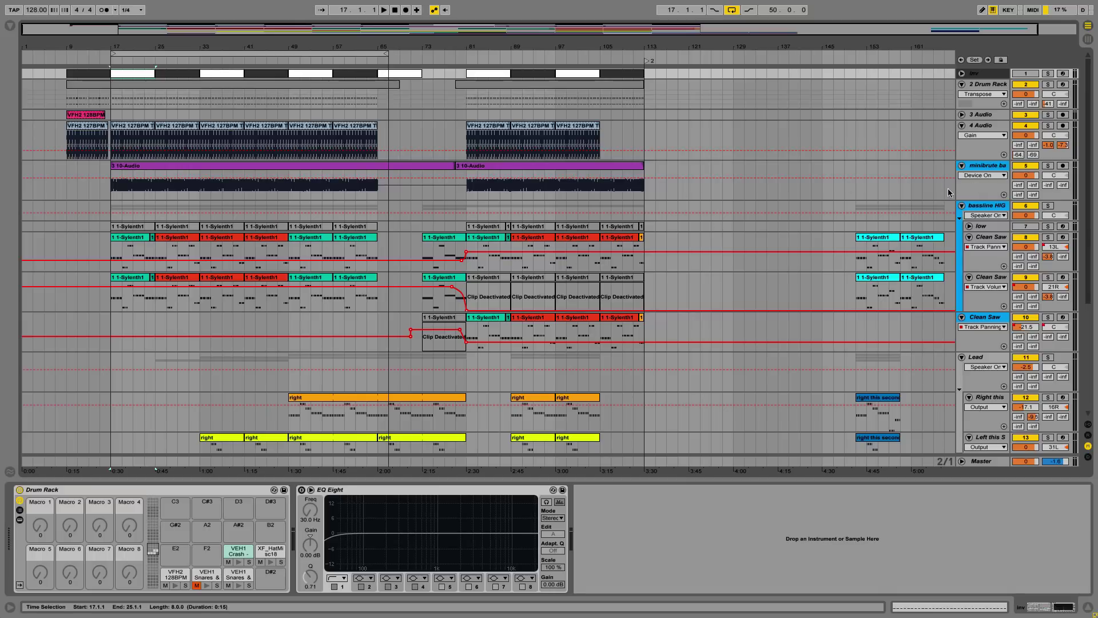
pyautogui.click(983, 167)
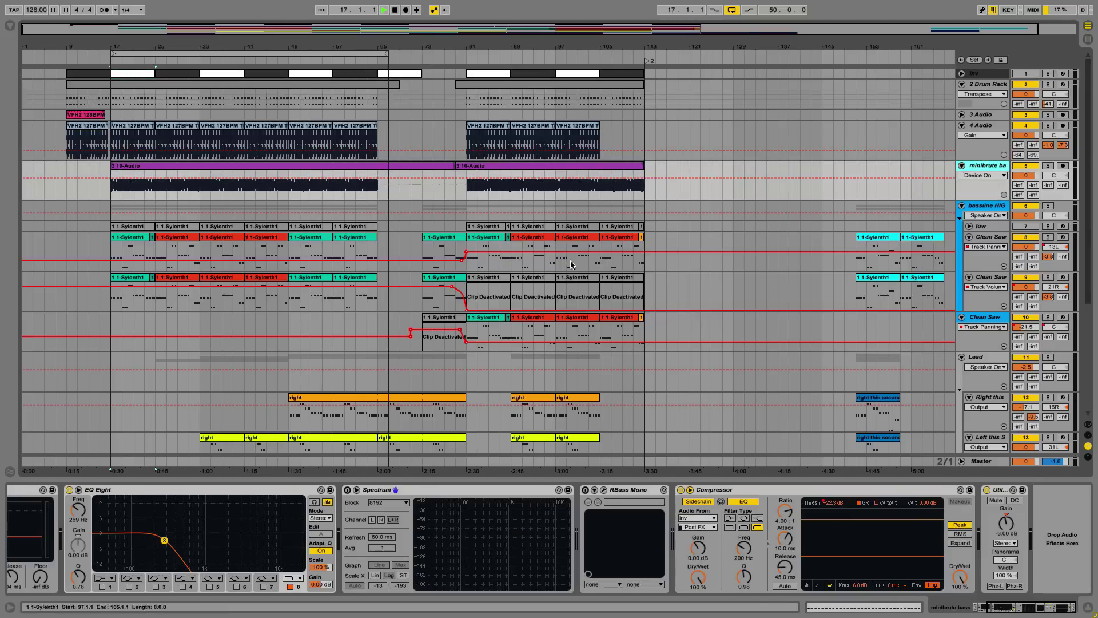
pyautogui.click(1048, 166)
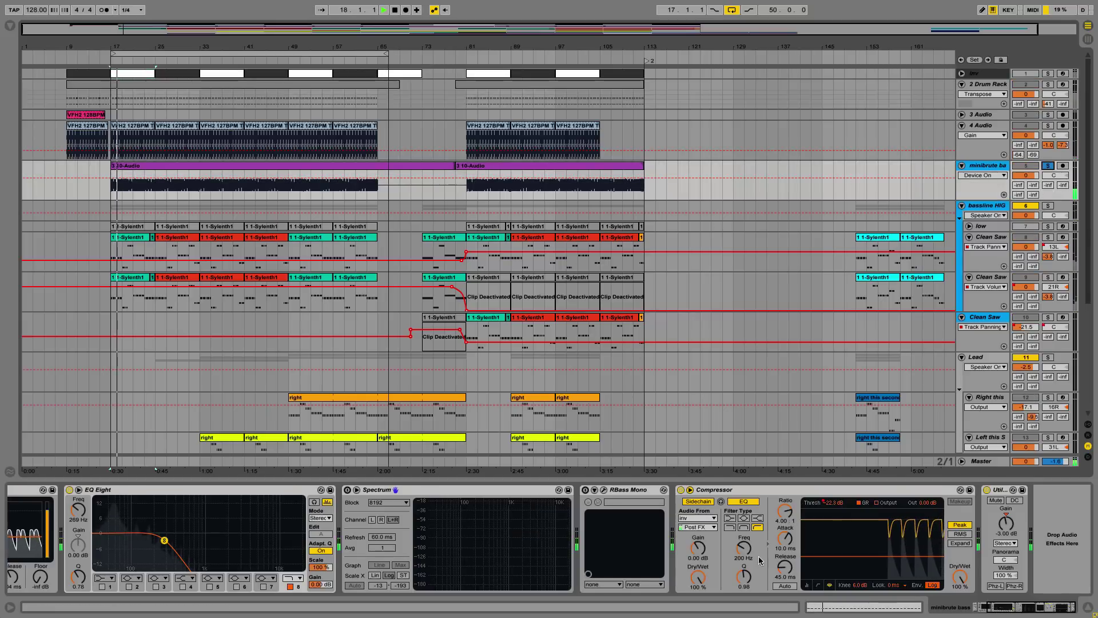
pyautogui.press('space')
# - Audition the Compressor's sidechain signal, set its sidechain EQ frequency to 2.19 kHz, and re-enable the overridden automation
pyautogui.click(720, 502)
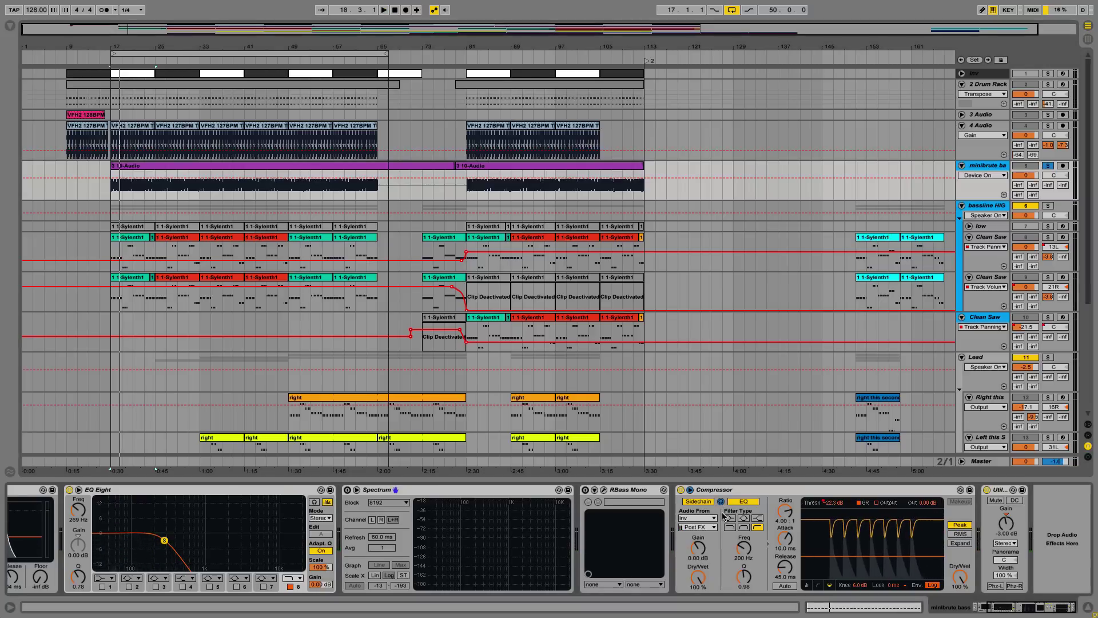
pyautogui.press('space')
pyautogui.moveTo(761, 544); pyautogui.dragTo(761, 529)
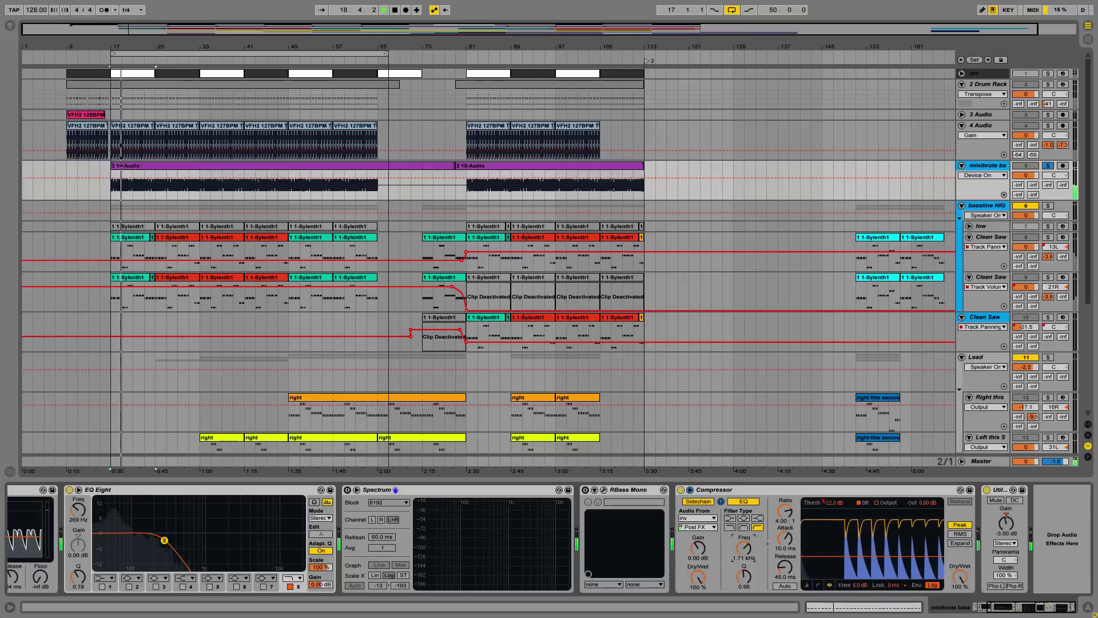
pyautogui.press('super+z')
pyautogui.moveTo(757, 565); pyautogui.dragTo(818, 572)
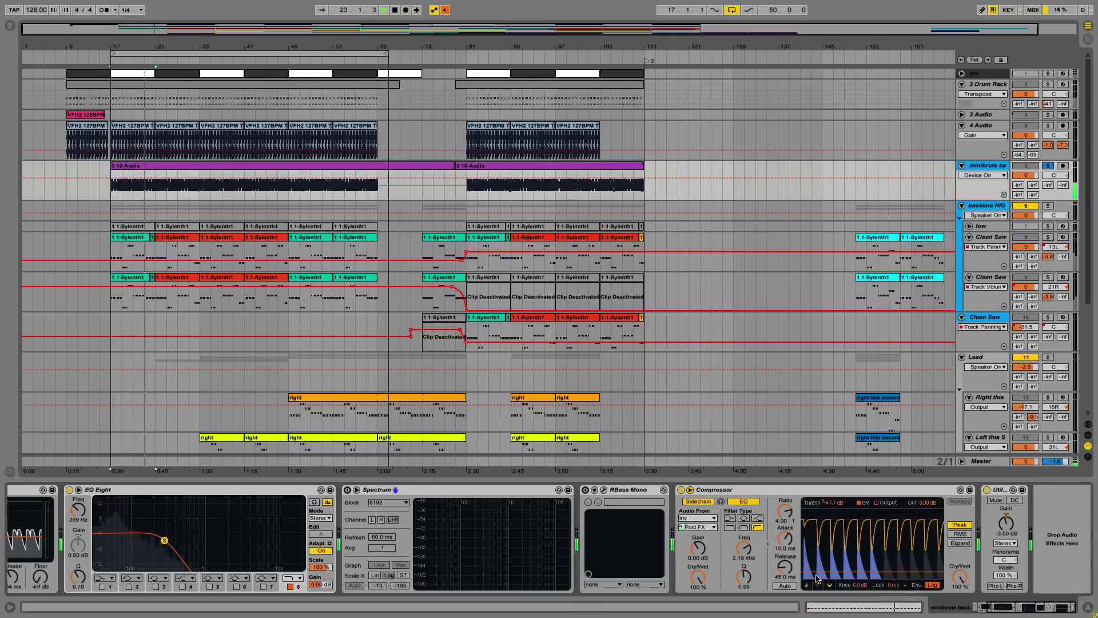
pyautogui.click(446, 10)
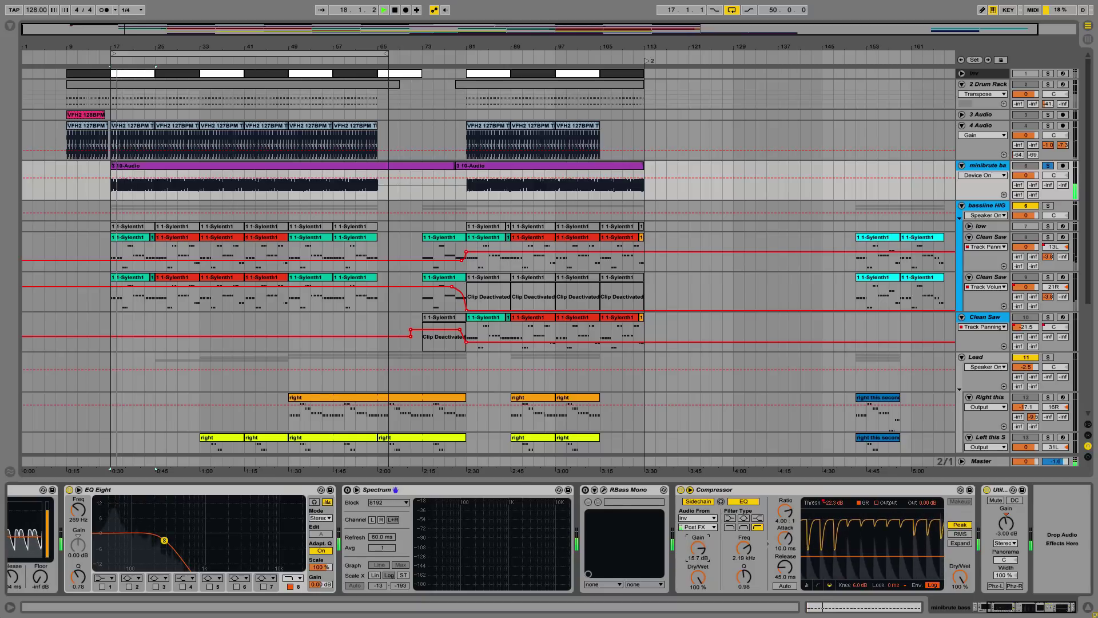
# - Set the Compressor's sidechain gain to 17.3 dB during playback and show the threshold automation on the minibrute bass track
pyautogui.moveTo(696, 552); pyautogui.dragTo(696, 550)
pyautogui.click(839, 504)
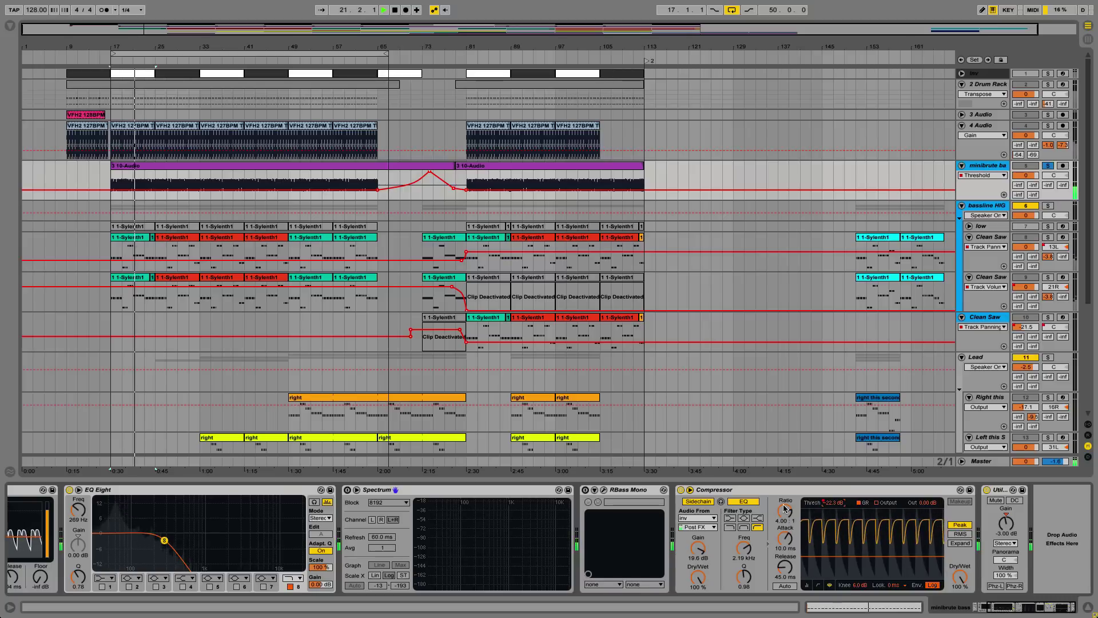
pyautogui.click(697, 549)
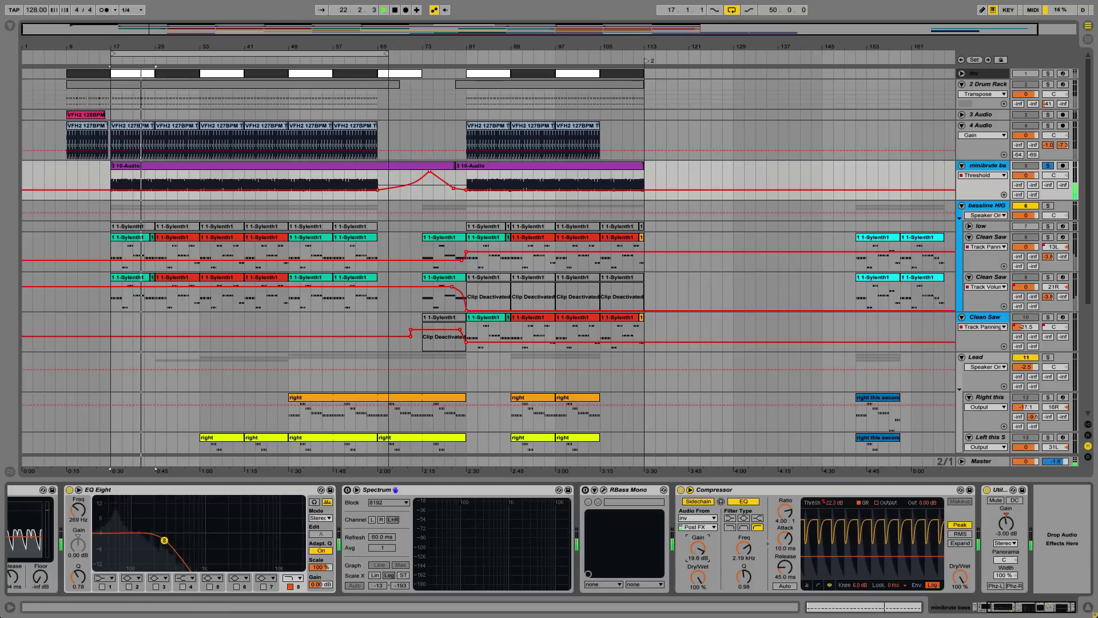
pyautogui.press('space')
pyautogui.press('space')
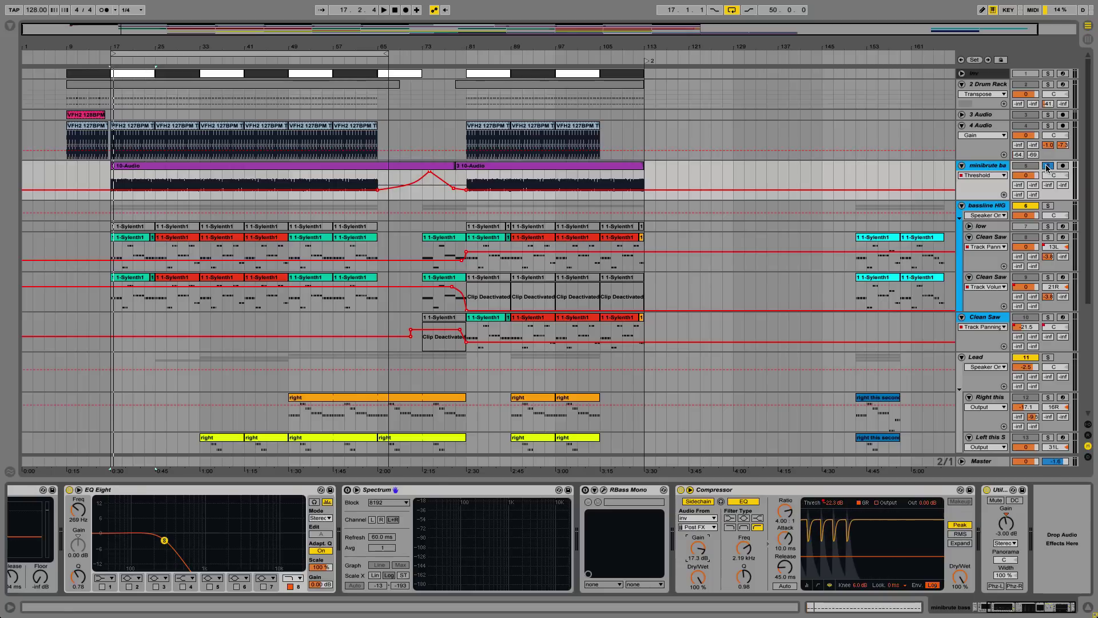
# - Solo the bassline HIGH group with the minibrute bass, play it, and show the device chains of the group and its first Clean Saw track
pyautogui.click(1048, 205)
pyautogui.press('space')
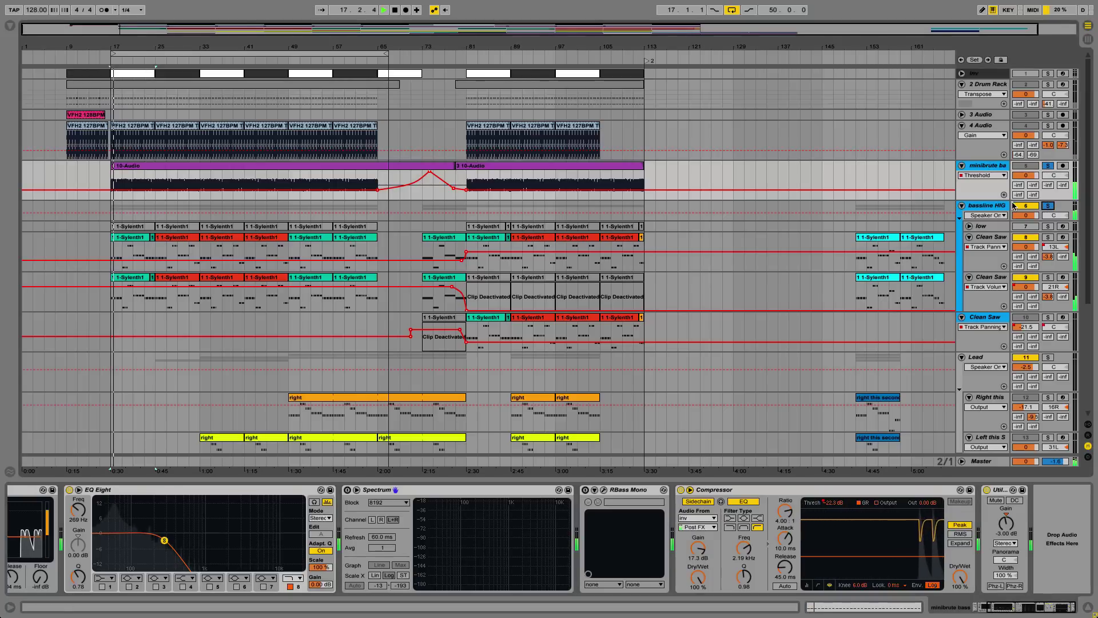
pyautogui.click(985, 207)
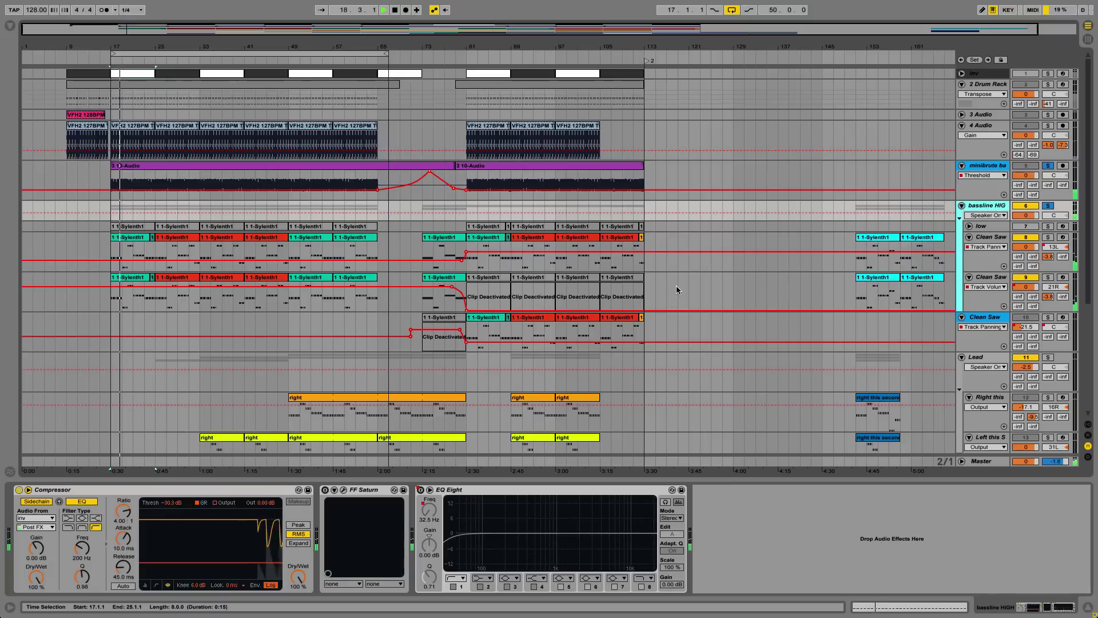
pyautogui.click(991, 237)
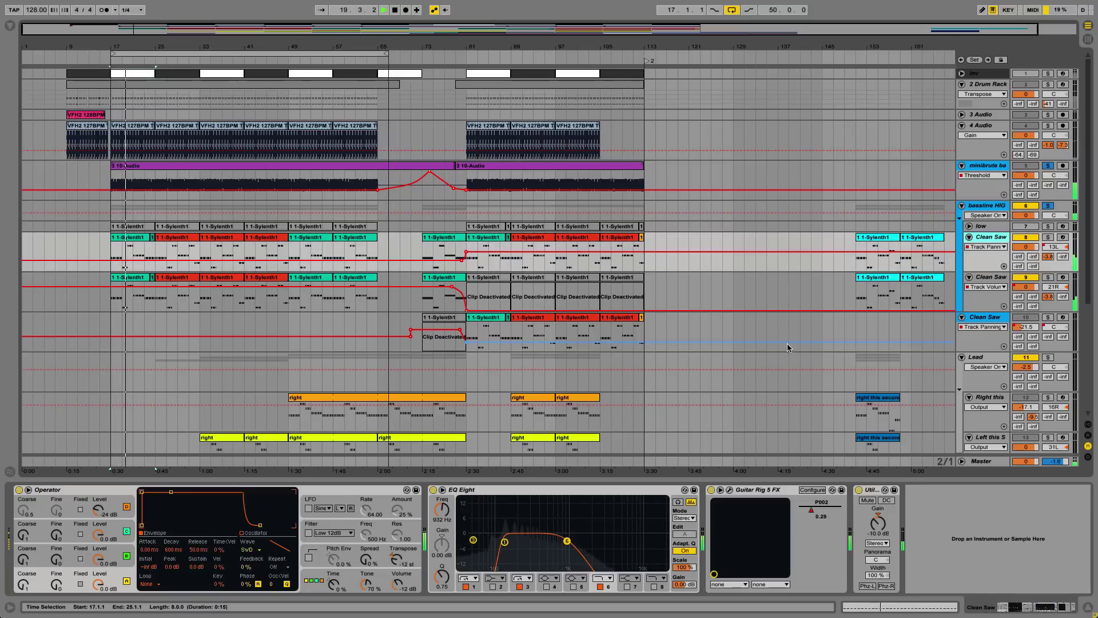
# - Solo the two Clean Saw tracks in the bassline group in turn during playback, ending with the first one soloed
pyautogui.click(1047, 237)
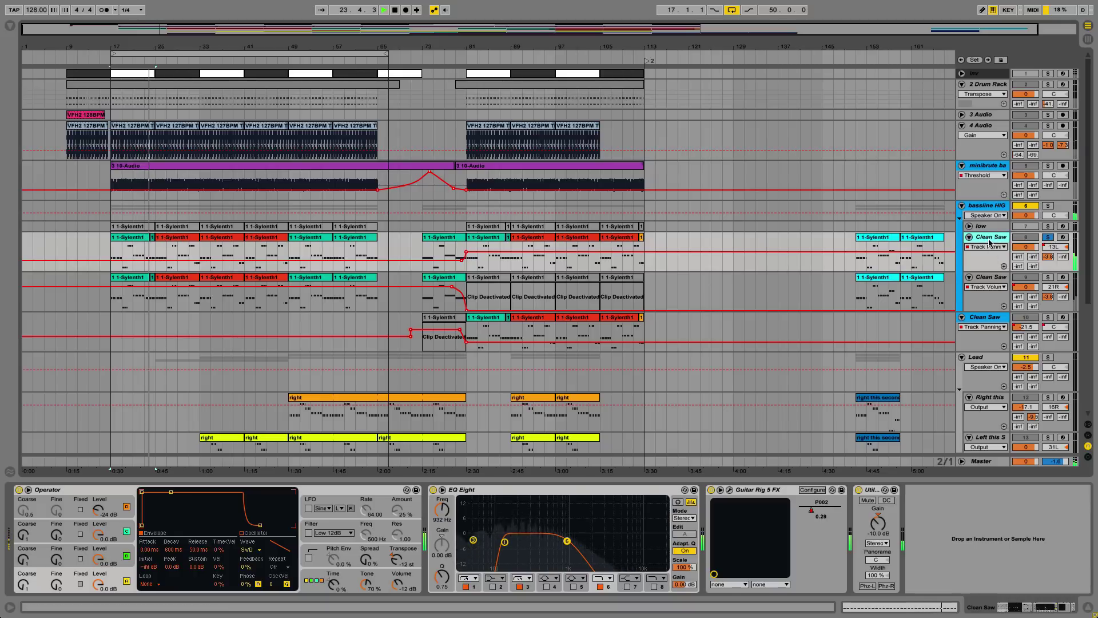
pyautogui.click(1048, 277)
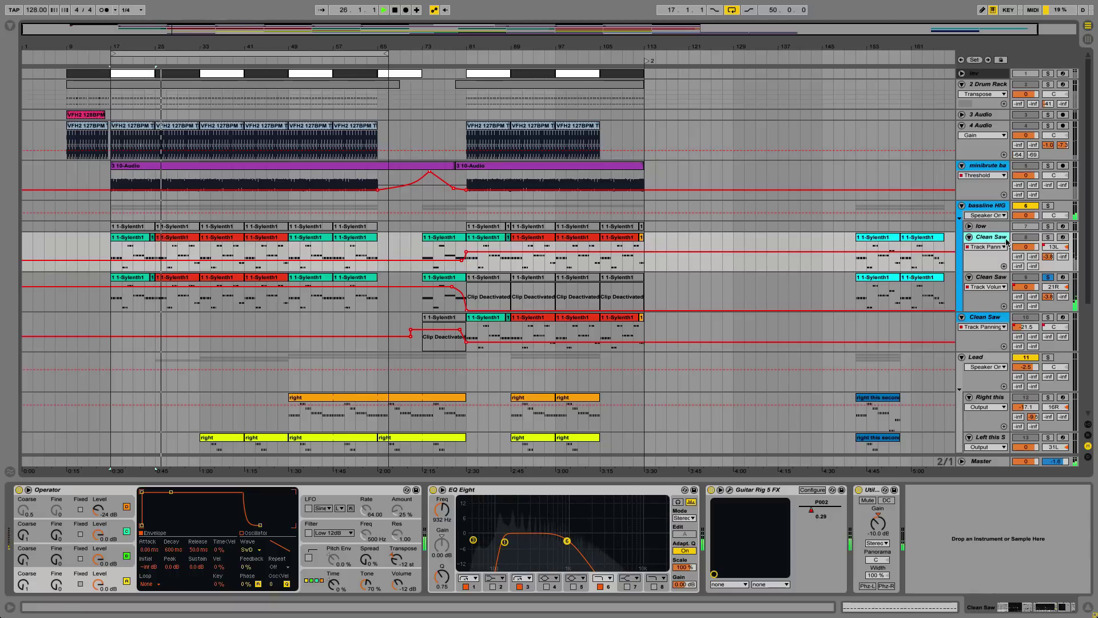
pyautogui.click(1047, 237)
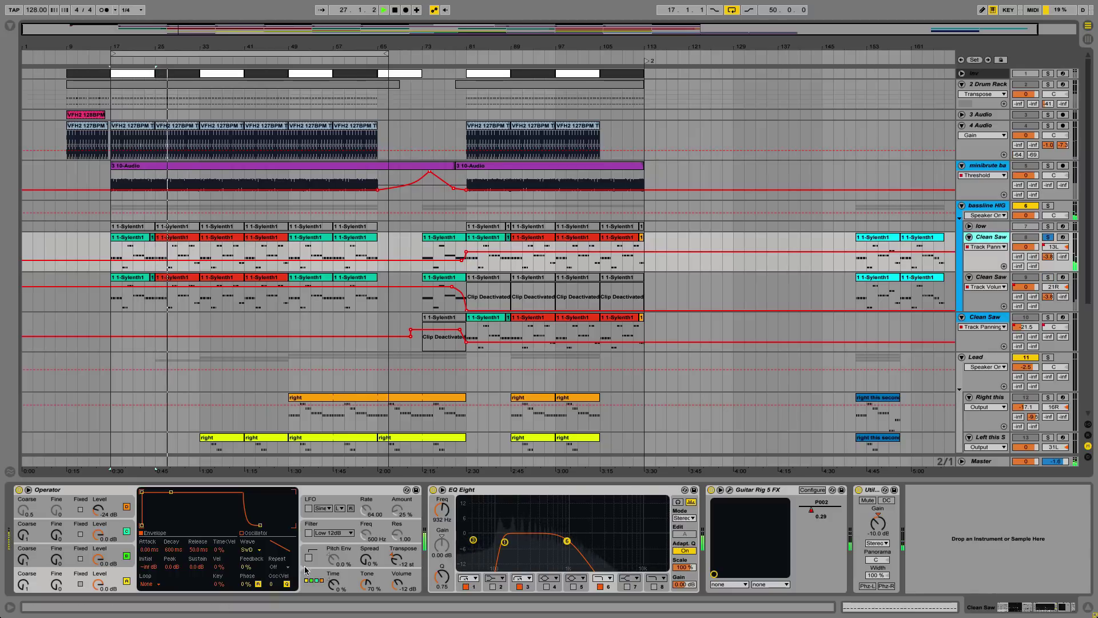
pyautogui.press('space')
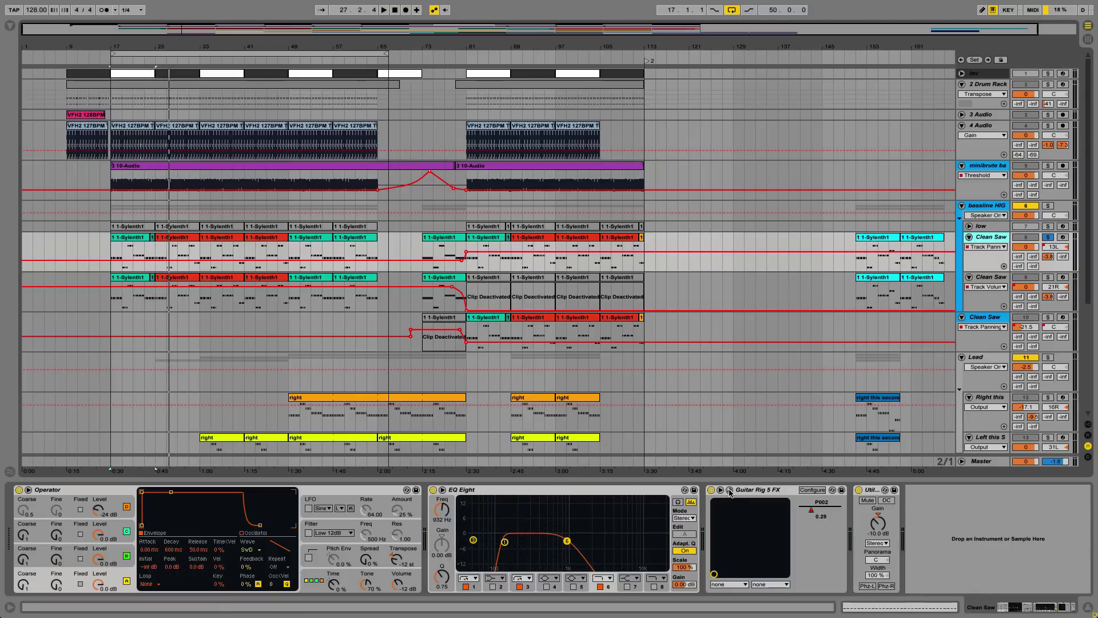
# - Deactivate EQ Eight, Guitar Rig 5 FX and Utility on the first Clean Saw track and play the dry Operator sound
pyautogui.click(434, 489)
pyautogui.click(711, 490)
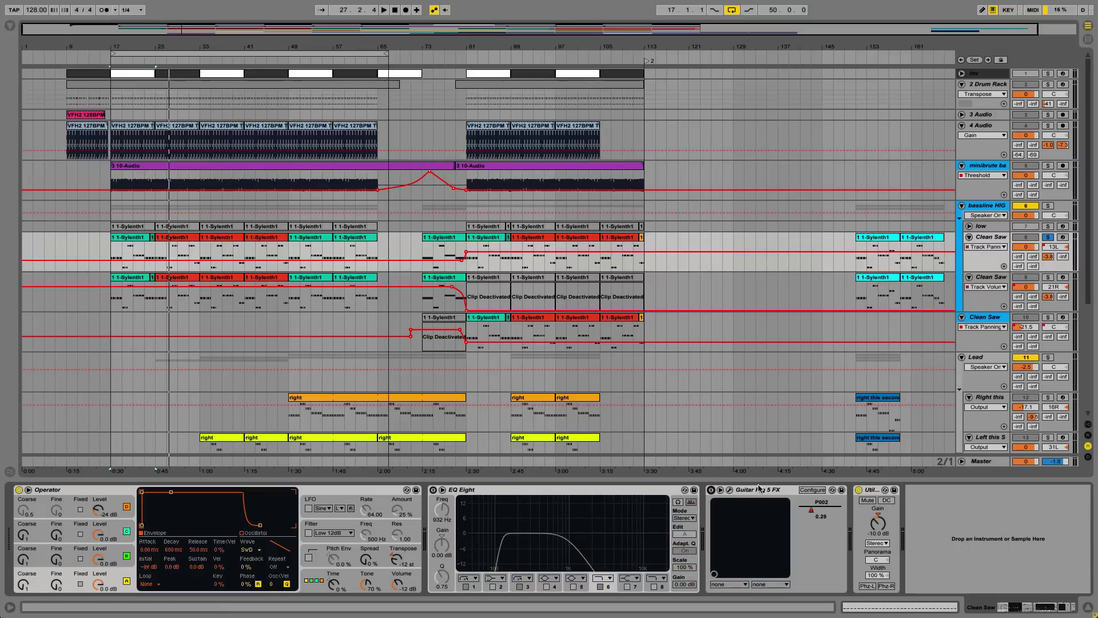
pyautogui.click(858, 490)
pyautogui.press('space')
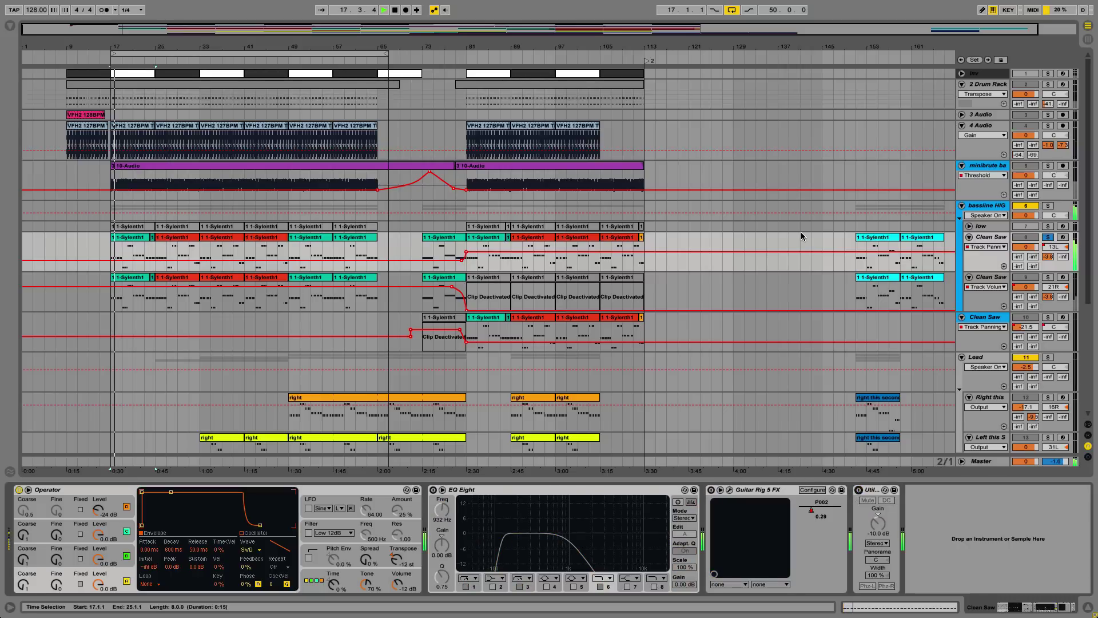
pyautogui.press('space')
# - Show the settings of Operator's oscillators B, C and D, and switch oscillator D off and on again during playback
pyautogui.click(113, 556)
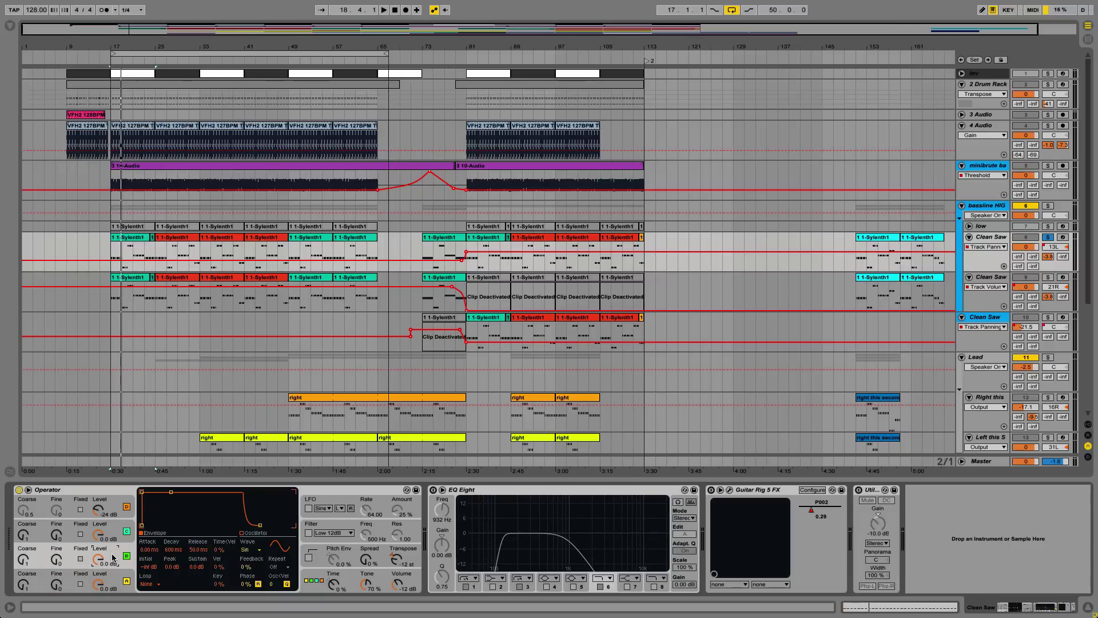
pyautogui.click(110, 530)
pyautogui.click(115, 505)
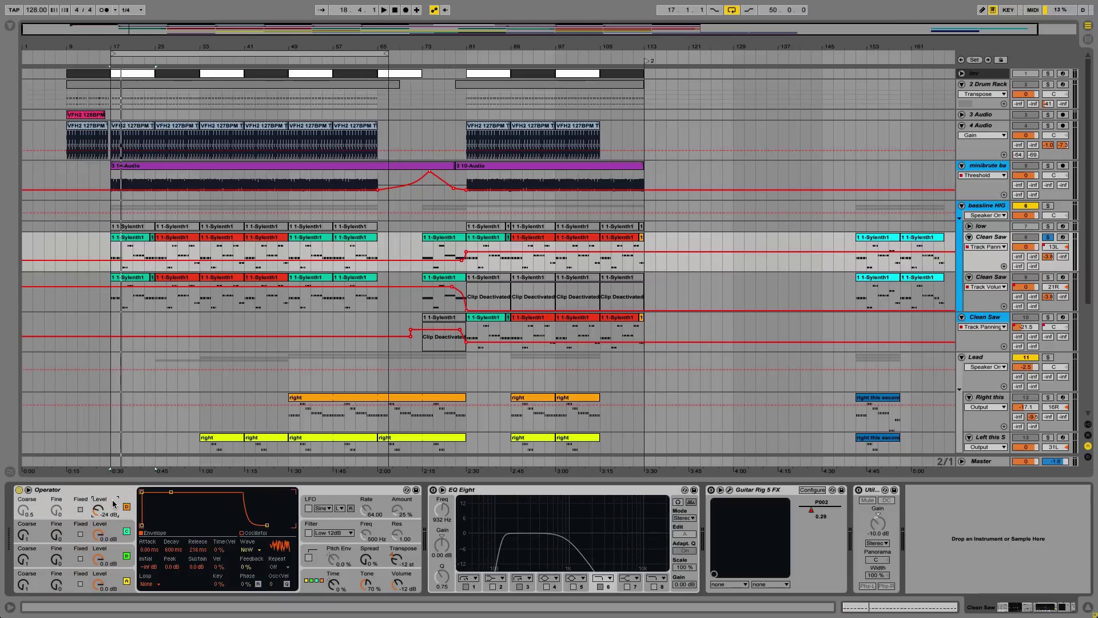
pyautogui.press('space')
pyautogui.click(127, 507)
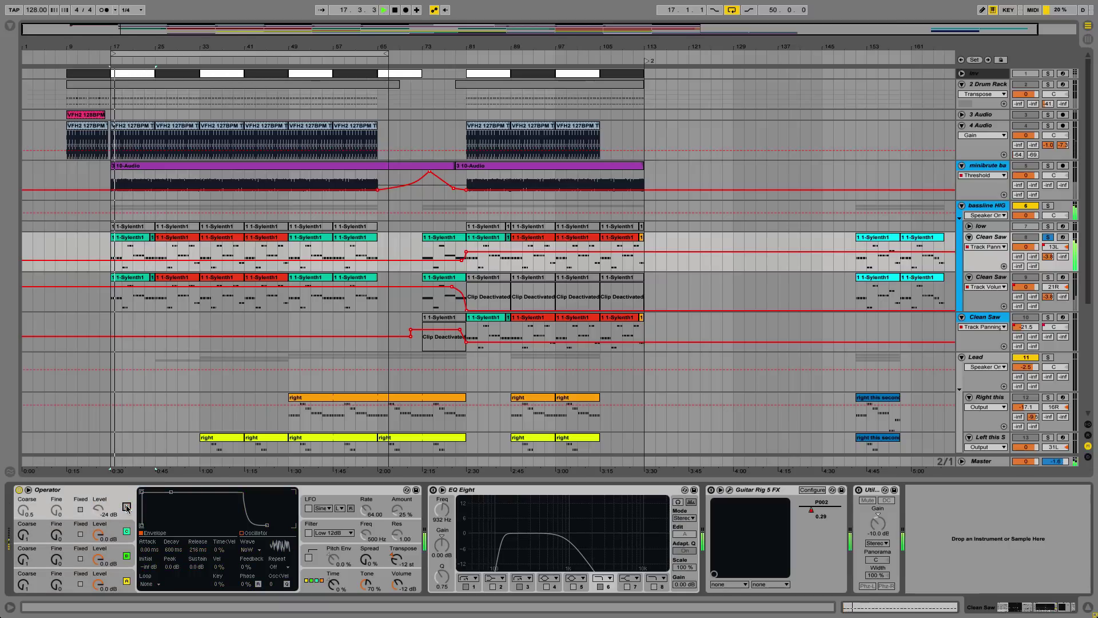
pyautogui.click(127, 506)
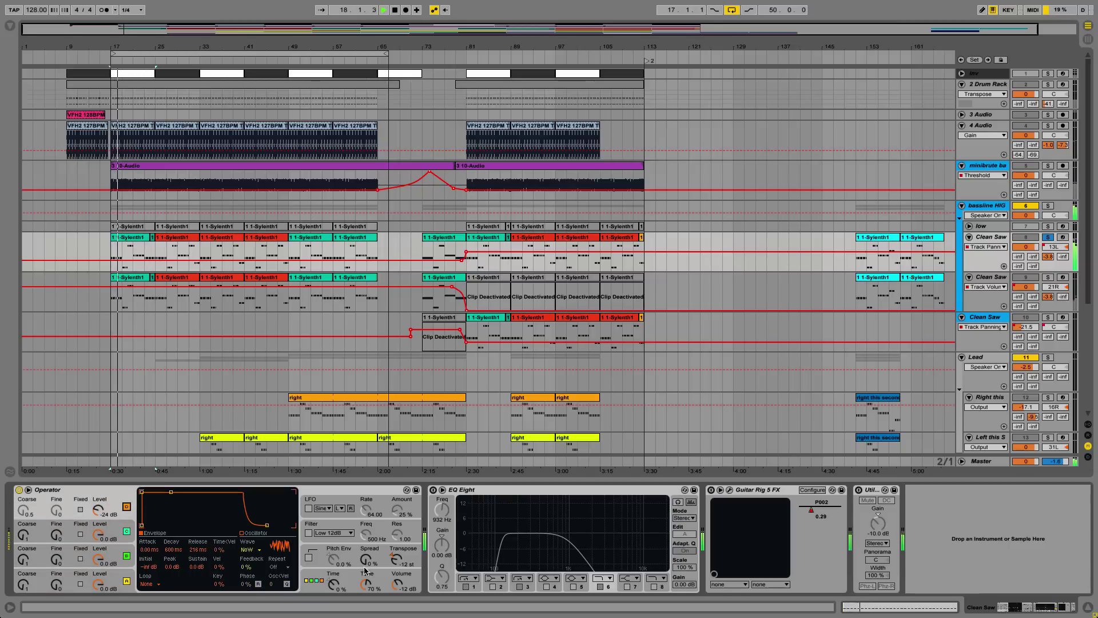
# - Reactivate EQ Eight and Guitar Rig 5 FX on the first Clean Saw track, comparing the sound with and without them during playback
pyautogui.click(433, 490)
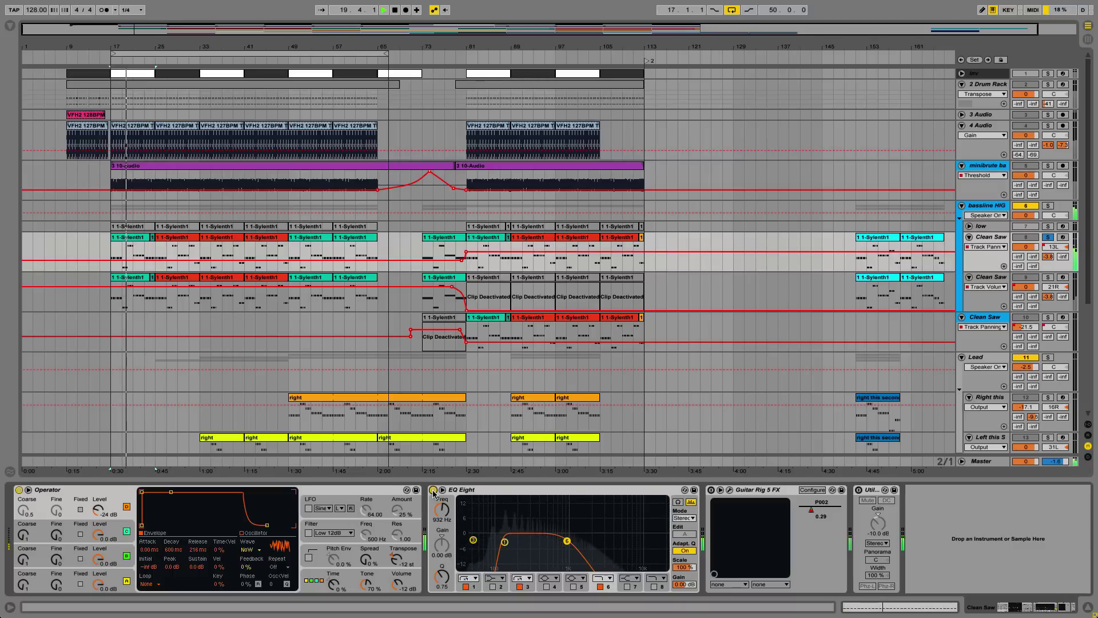
pyautogui.click(711, 490)
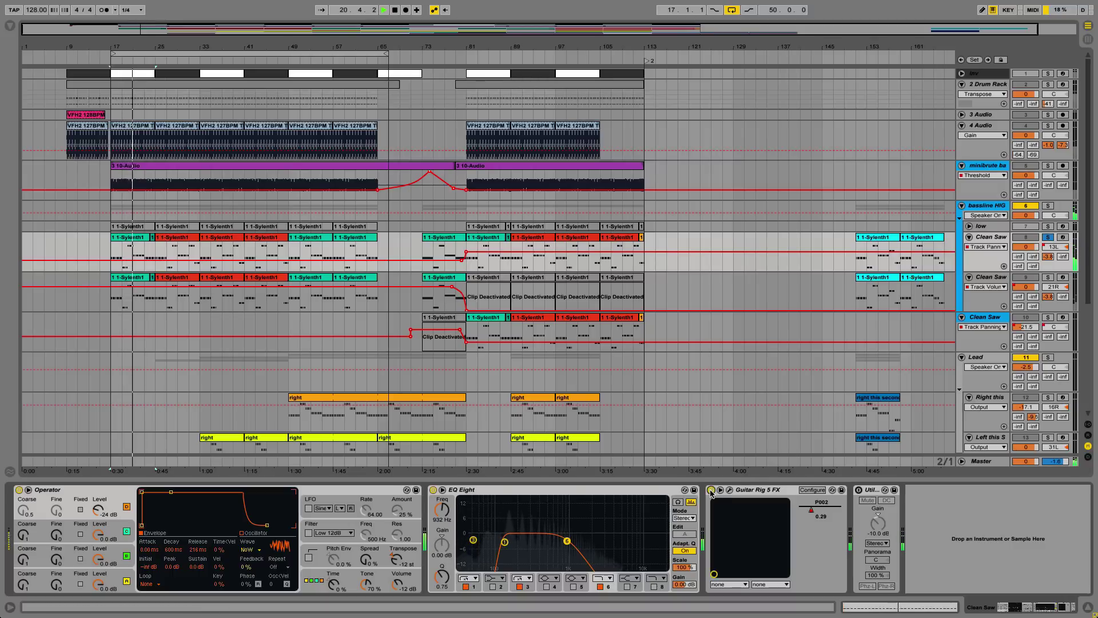
pyautogui.press('space')
pyautogui.press('space')
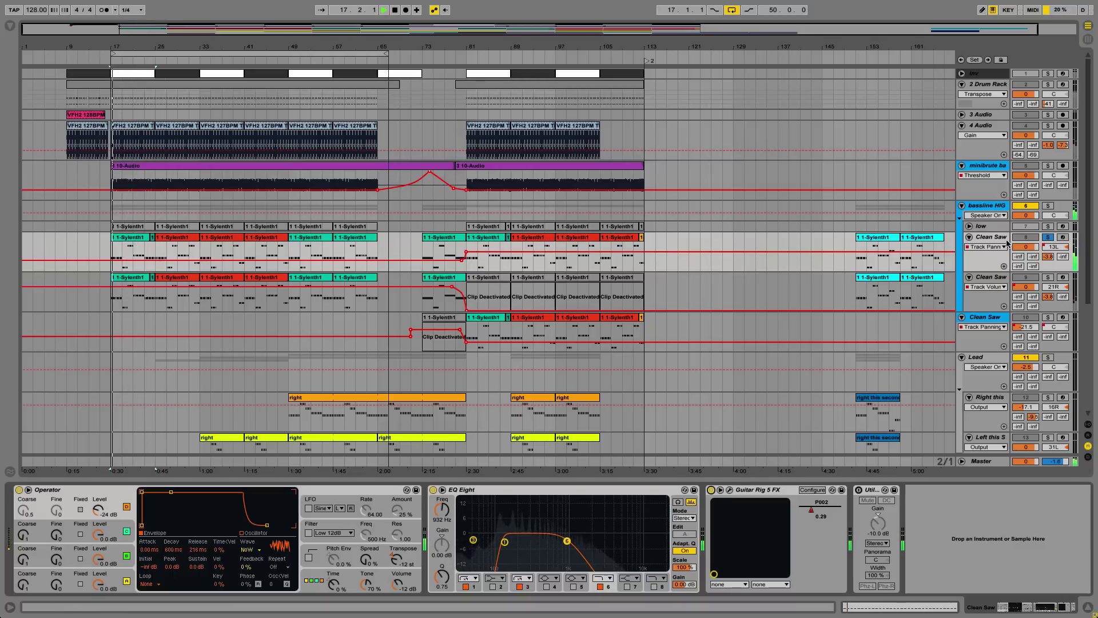
pyautogui.click(433, 491)
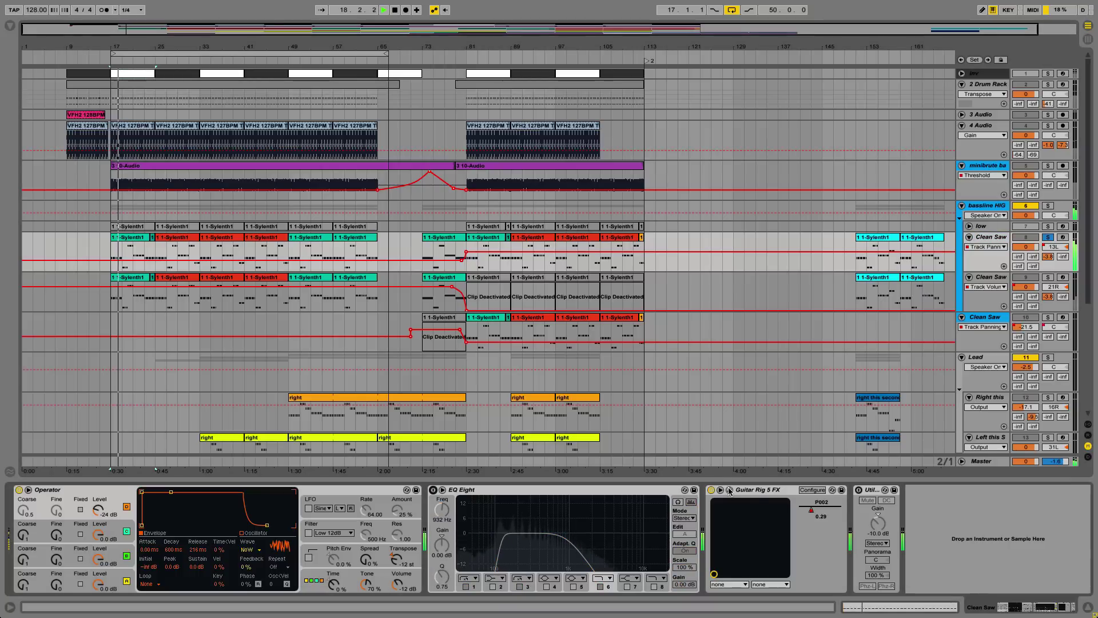
pyautogui.press('space')
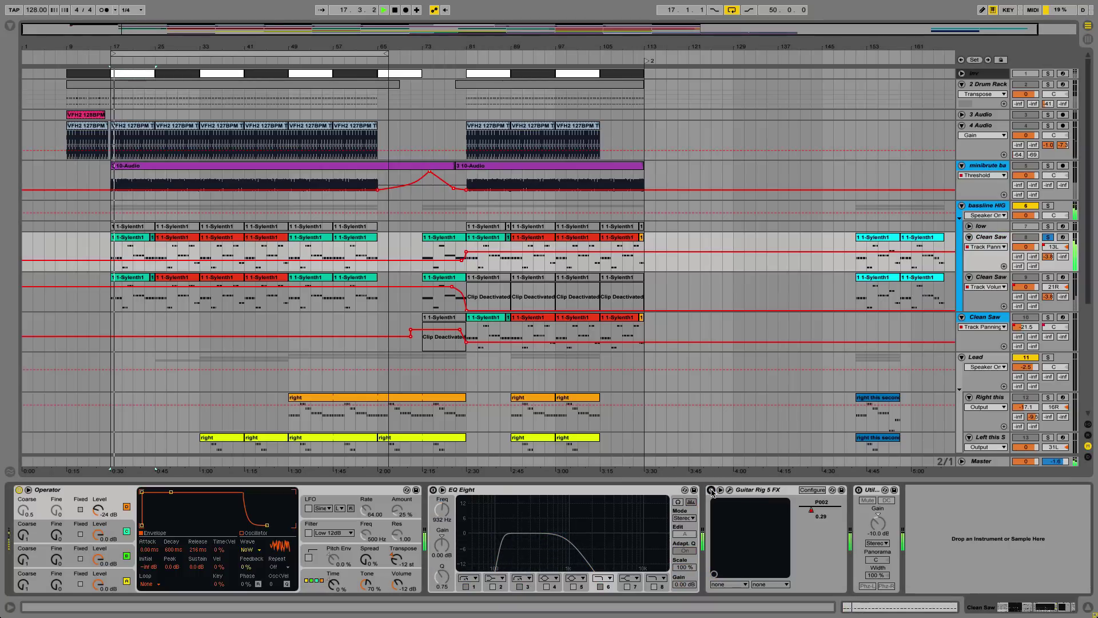
pyautogui.click(433, 490)
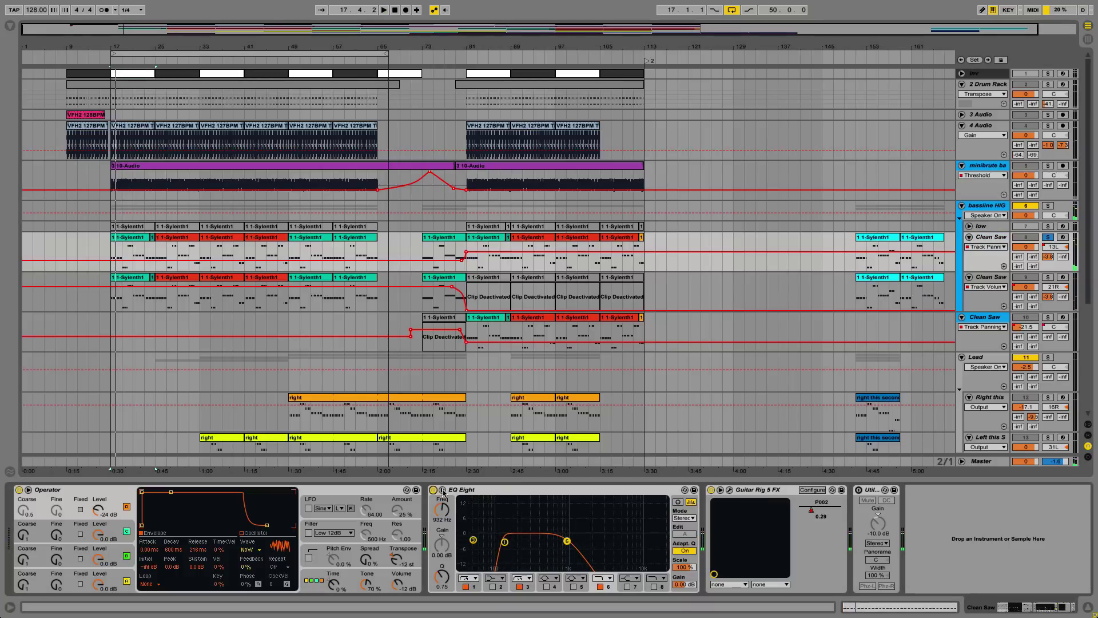
# - Show the Guitar Rig 5 FX window of the first Clean Saw track, close it, and re-enable the overridden automation
pyautogui.click(730, 490)
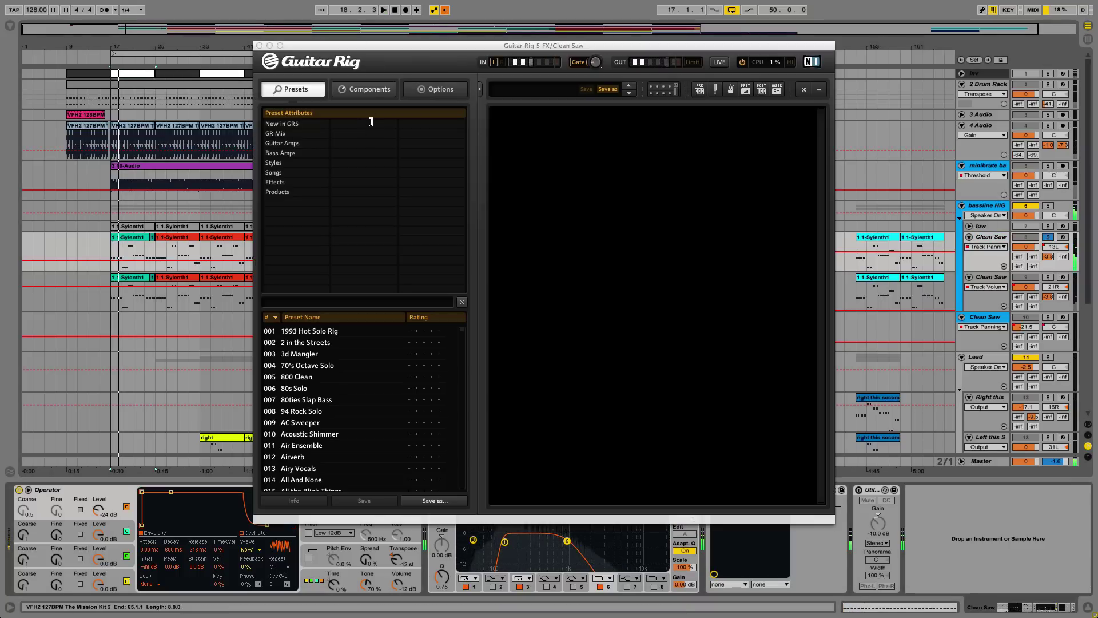
pyautogui.click(259, 46)
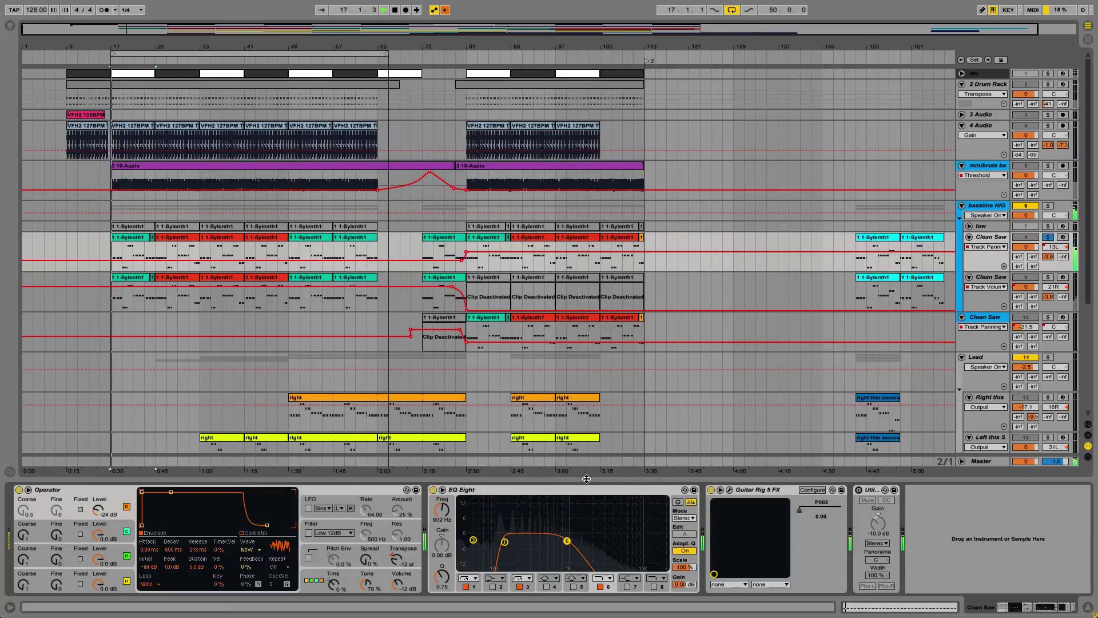
pyautogui.click(754, 490)
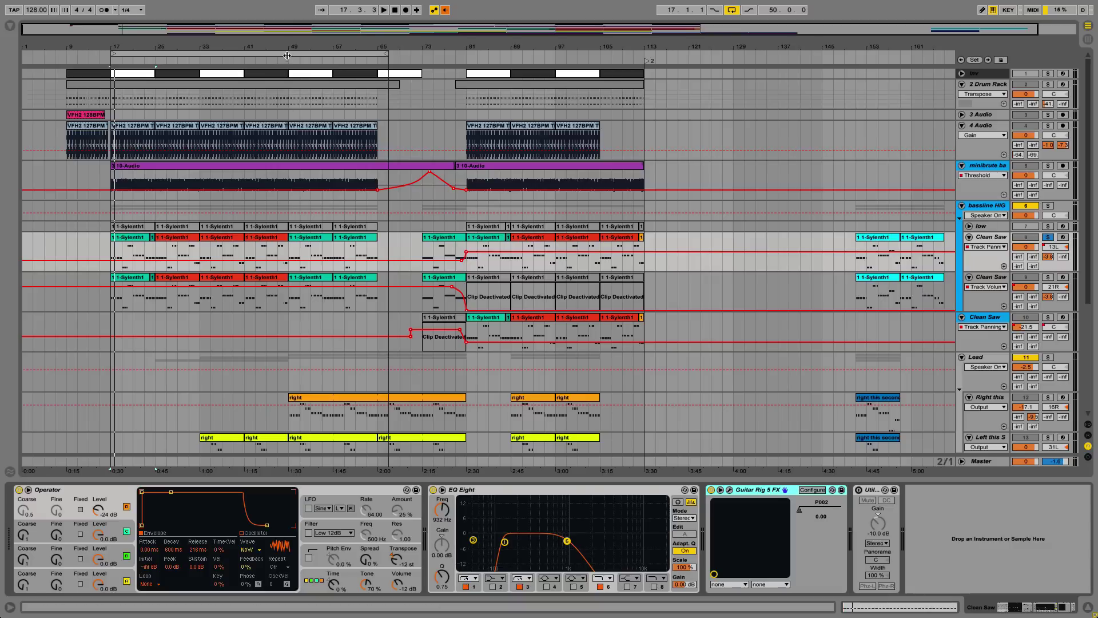
pyautogui.click(446, 11)
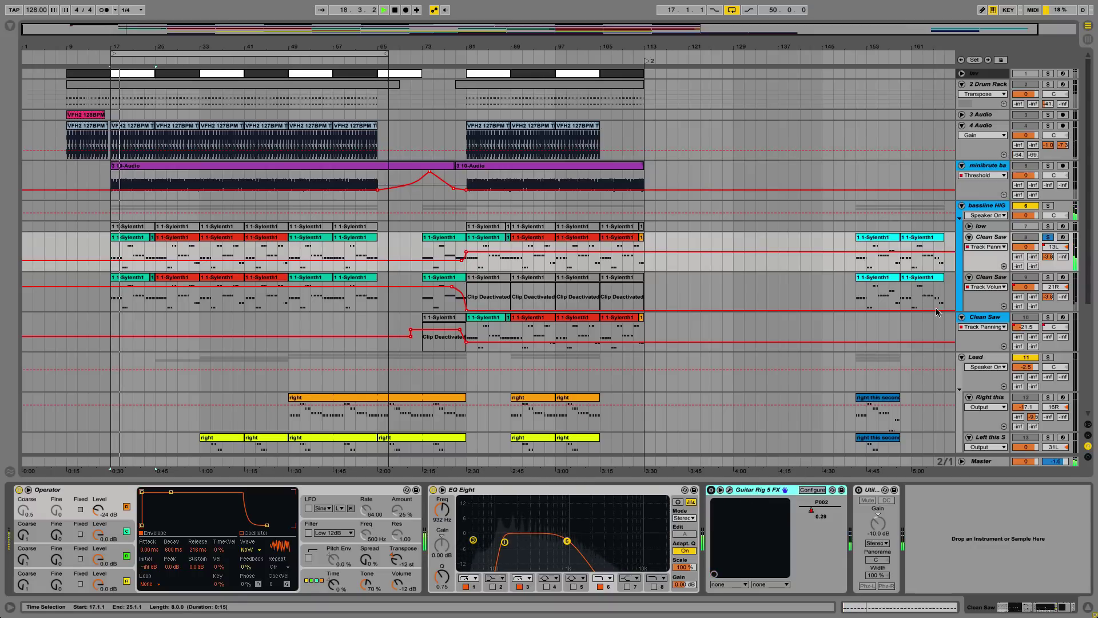
# - Solo the second Clean Saw track in the bassline group and show its device chain and its Guitar Rig 5 amp setup
pyautogui.click(1049, 237)
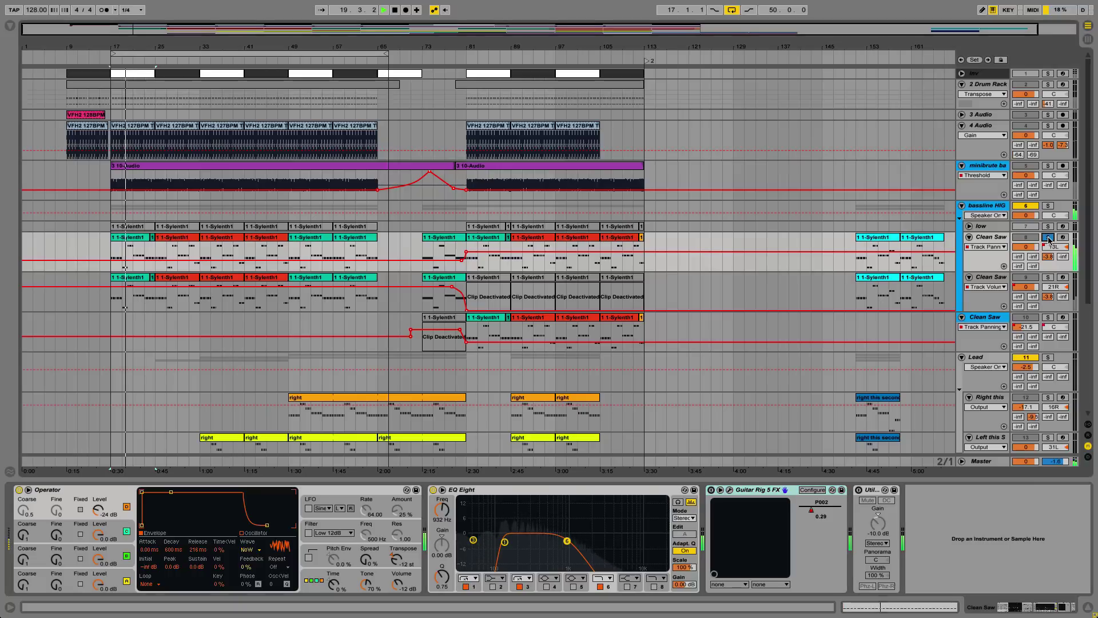
pyautogui.click(993, 284)
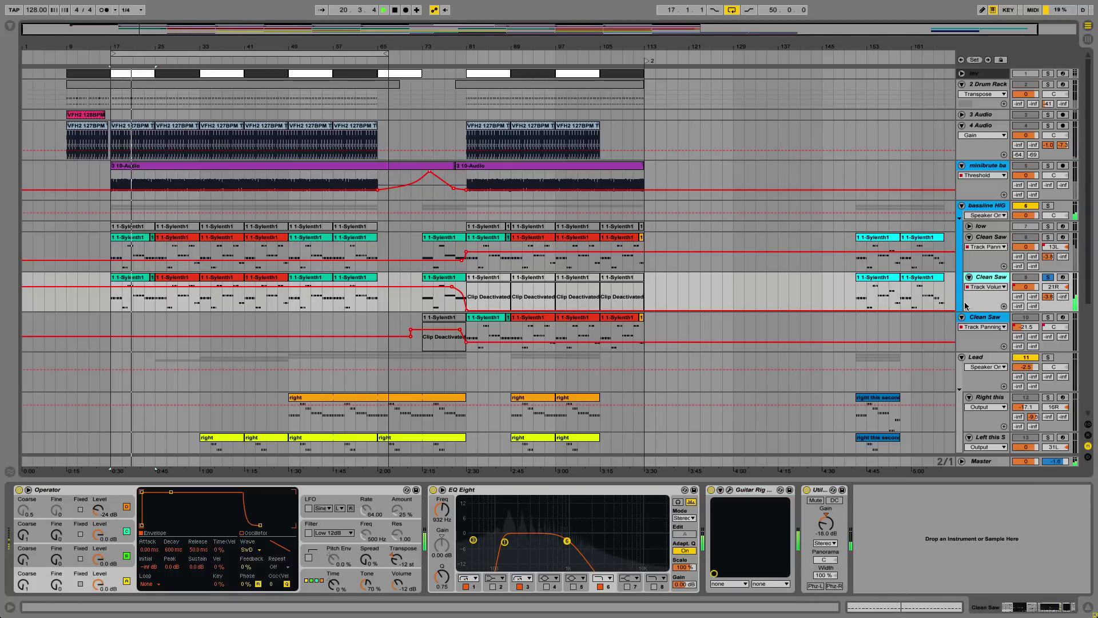
pyautogui.click(730, 490)
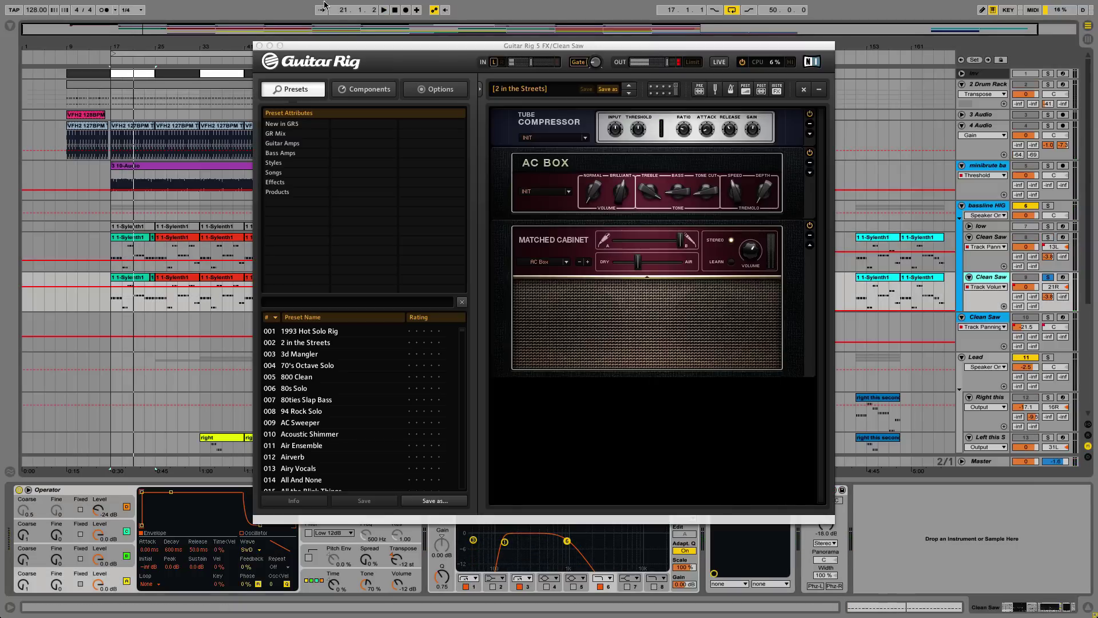
pyautogui.click(259, 45)
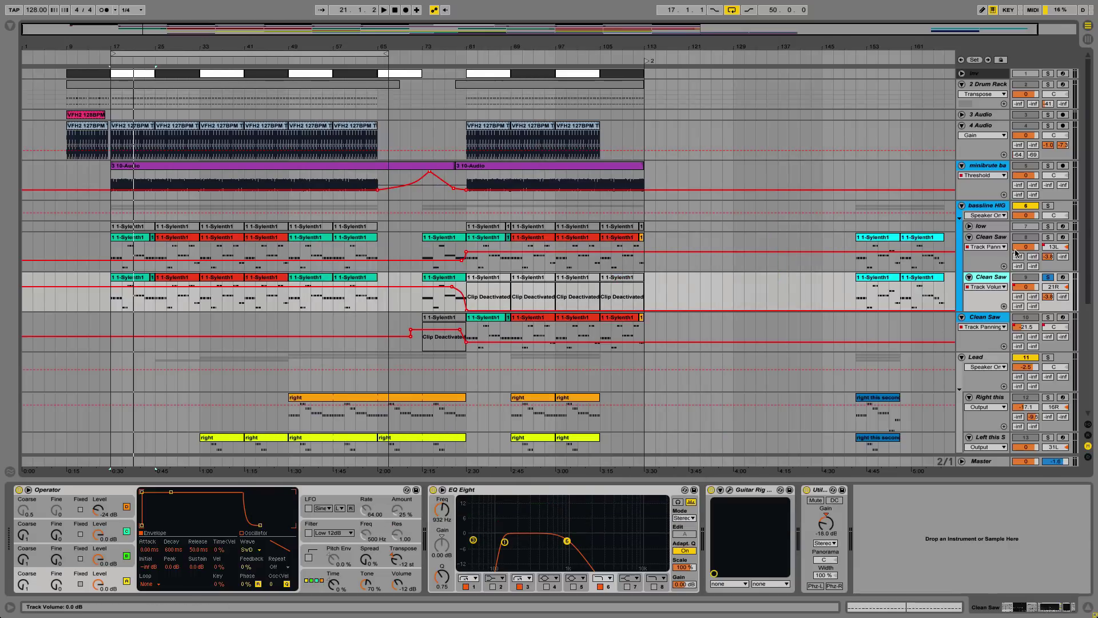
# - Bypass EQ Eight, Guitar Rig and Utility on the second Clean Saw track during playback, then reactivate EQ Eight and Guitar Rig
pyautogui.press('space')
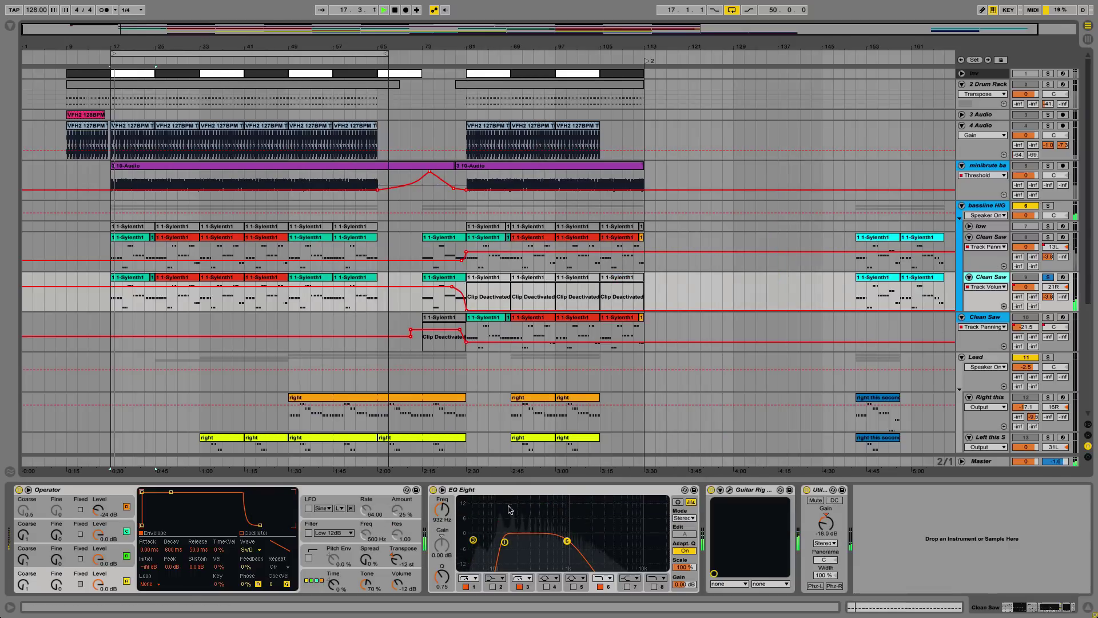
pyautogui.click(434, 490)
pyautogui.click(711, 490)
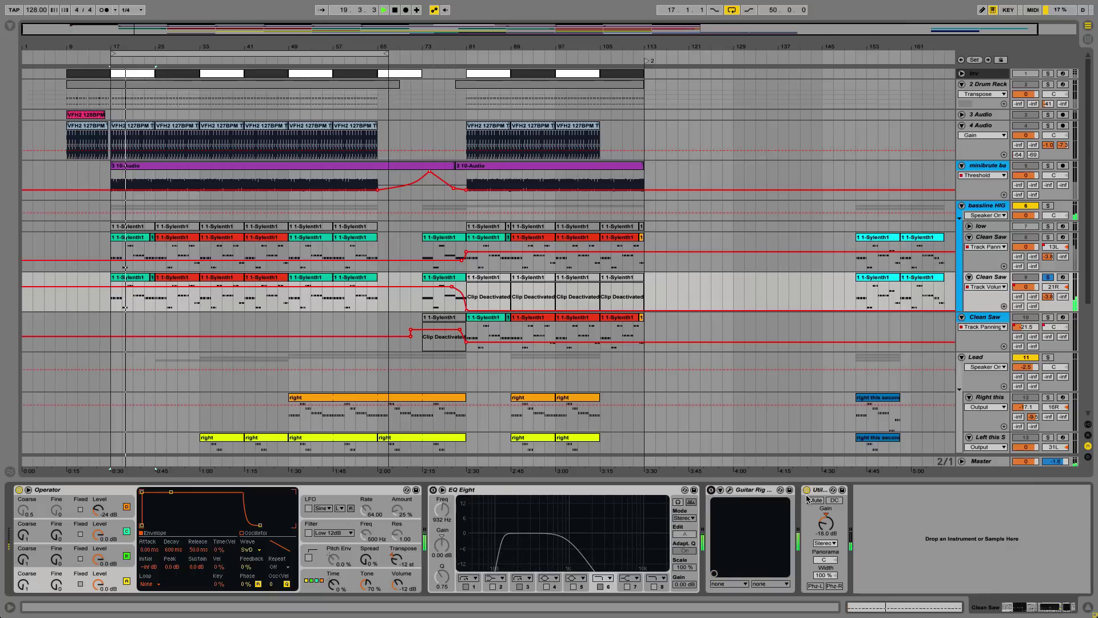
pyautogui.click(807, 490)
pyautogui.click(433, 490)
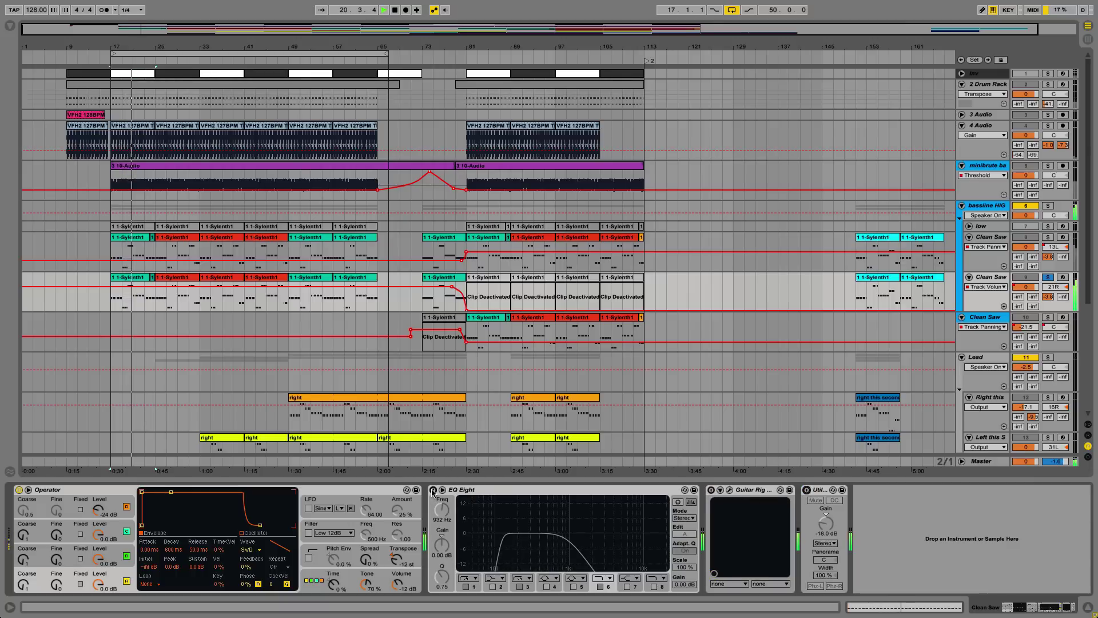
pyautogui.click(711, 490)
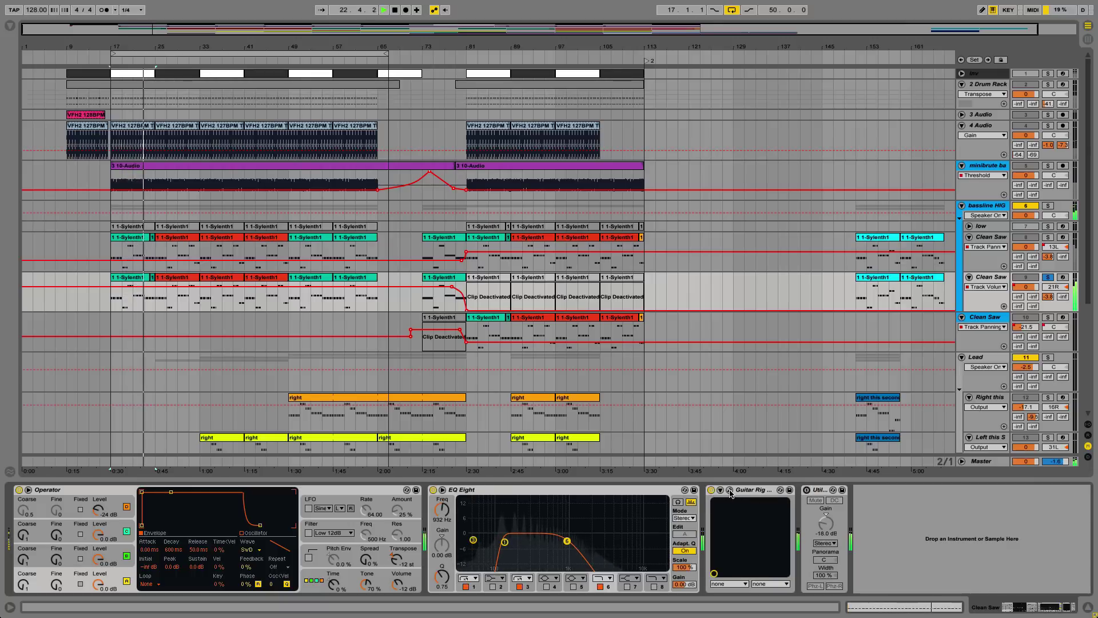
# - Open the second Clean Saw track's Guitar Rig window, play the sound through its AC Box and Matched Cabinet, and close it
pyautogui.click(730, 490)
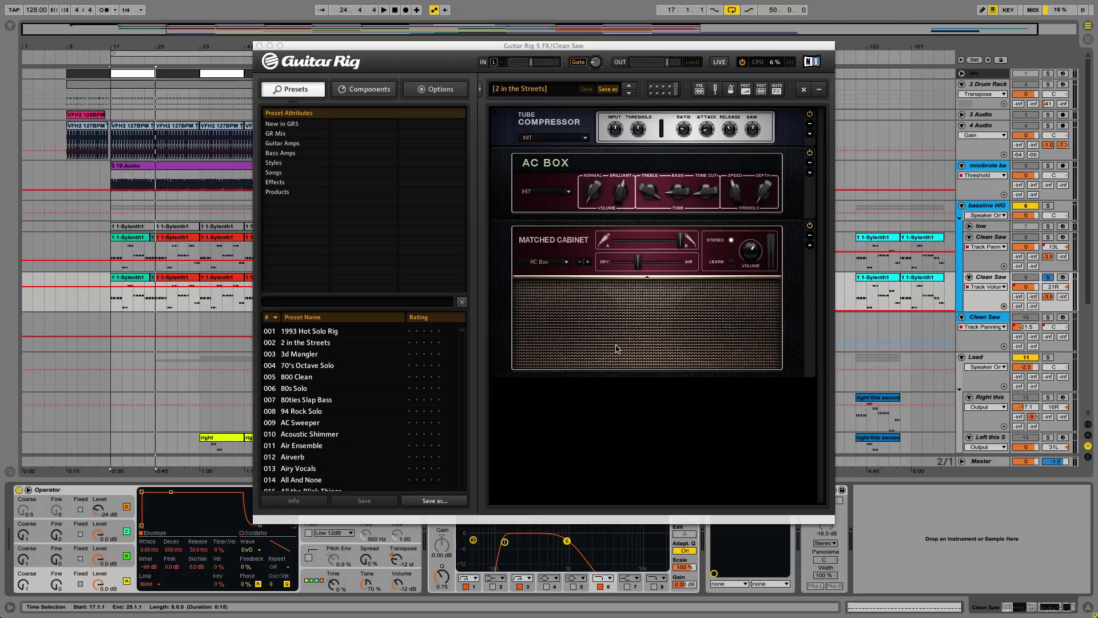
pyautogui.click(681, 194)
pyautogui.press('space')
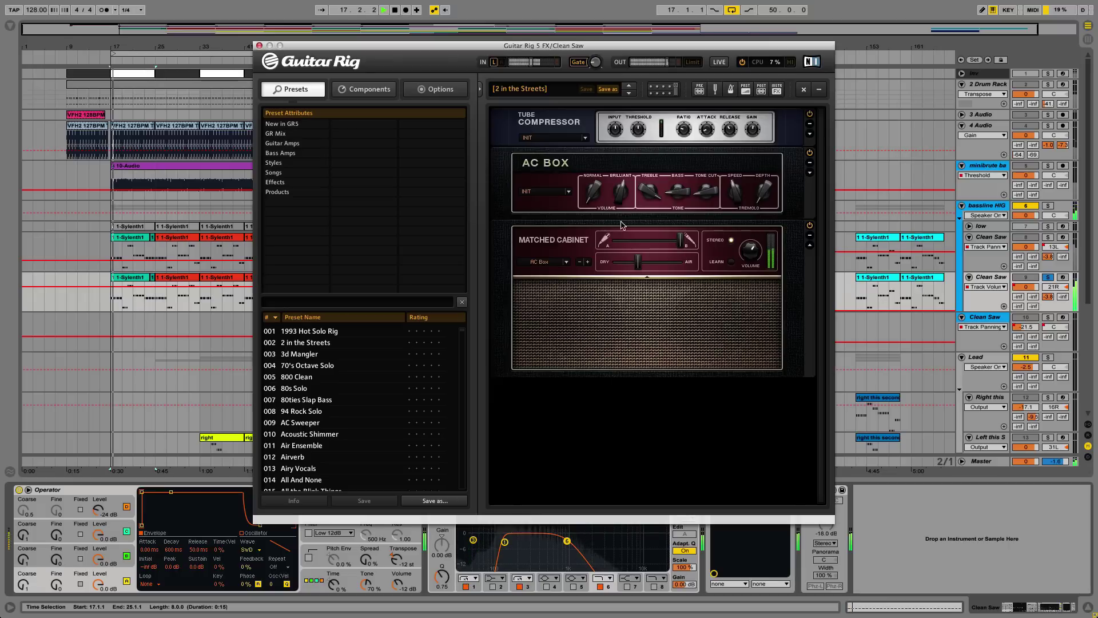
pyautogui.click(259, 45)
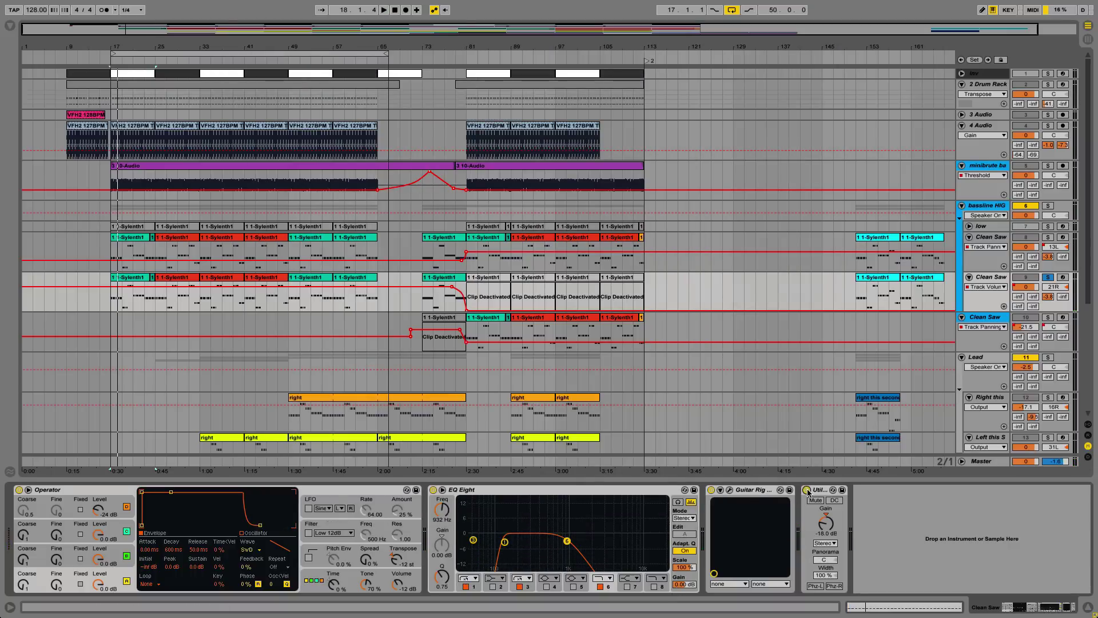
# - Unsolo the second Clean Saw track, play the full mix, and switch to the Session View mixer to show the sends and returns
pyautogui.click(1049, 278)
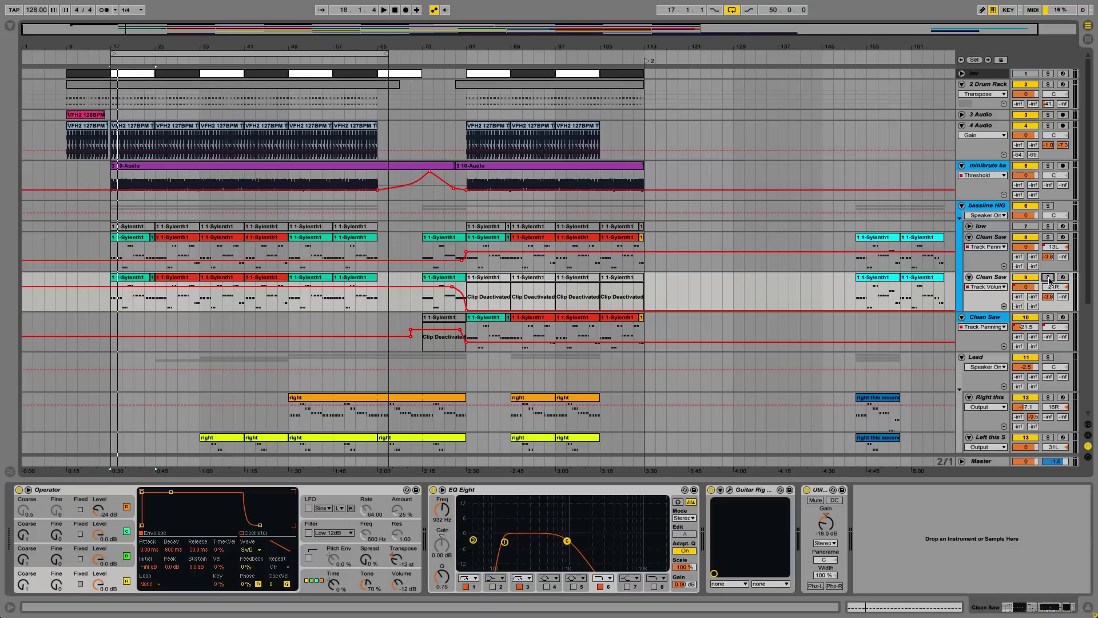
pyautogui.press('space')
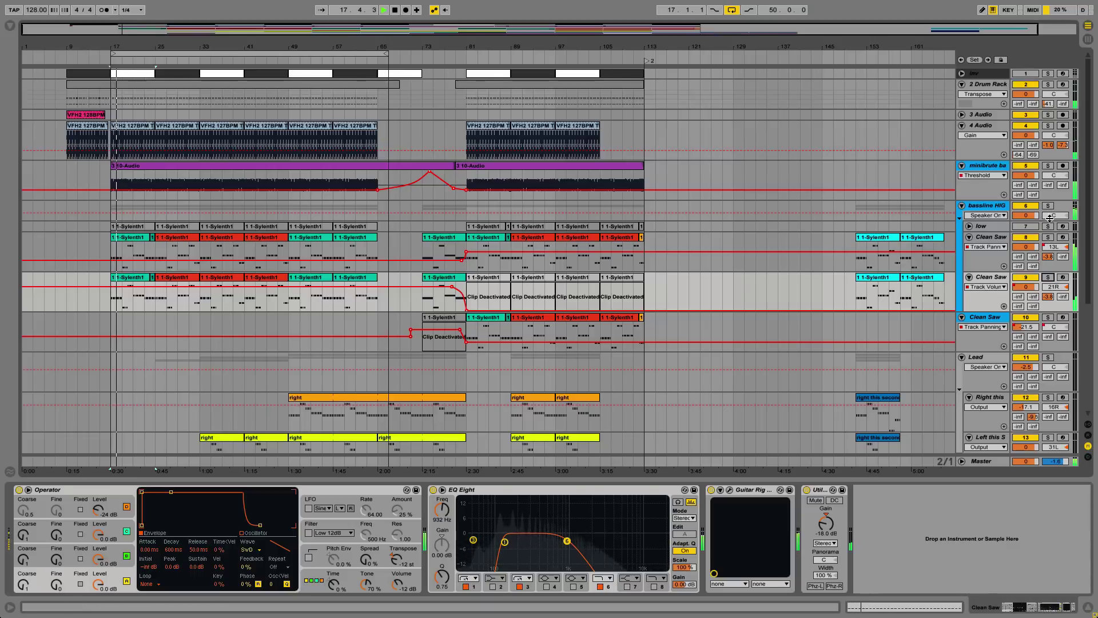
pyautogui.scroll(-1, 1000, 436)
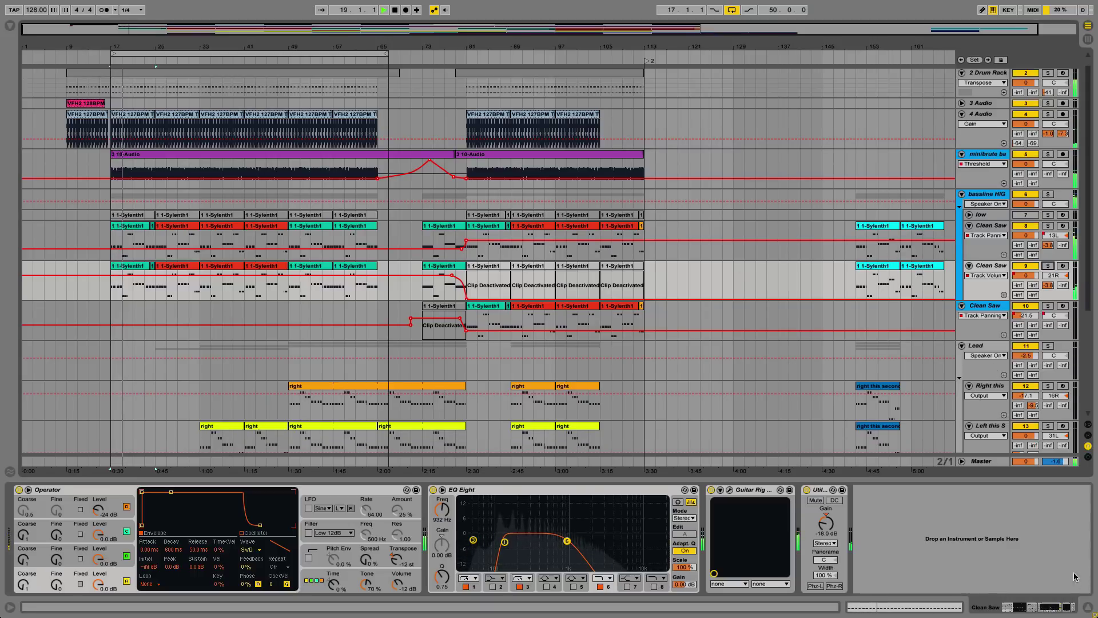
pyautogui.press('Tab')
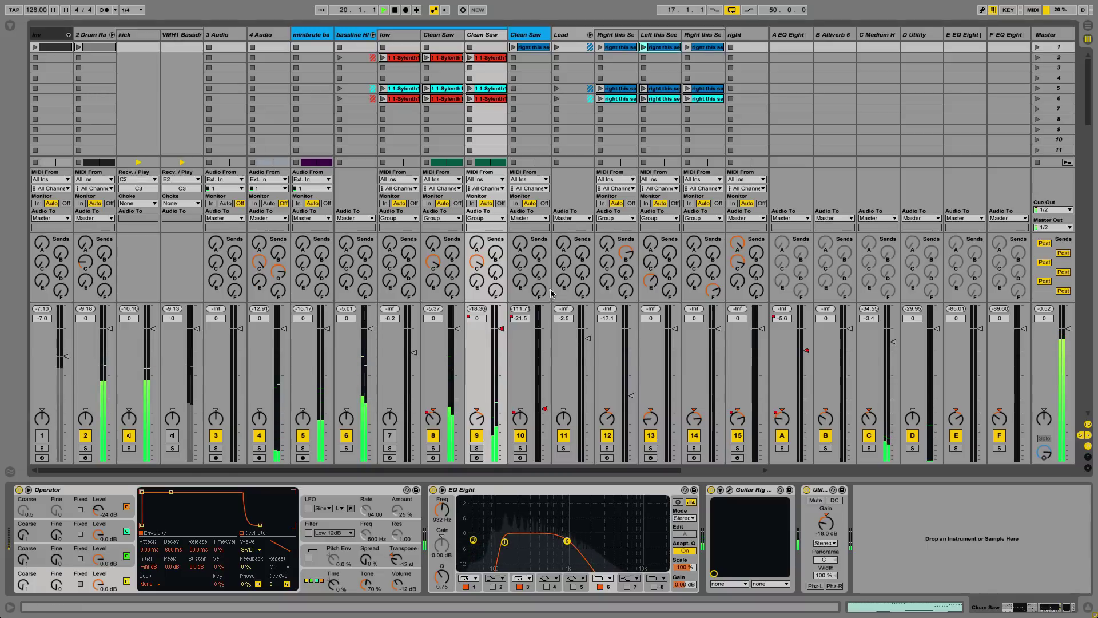
pyautogui.press('space')
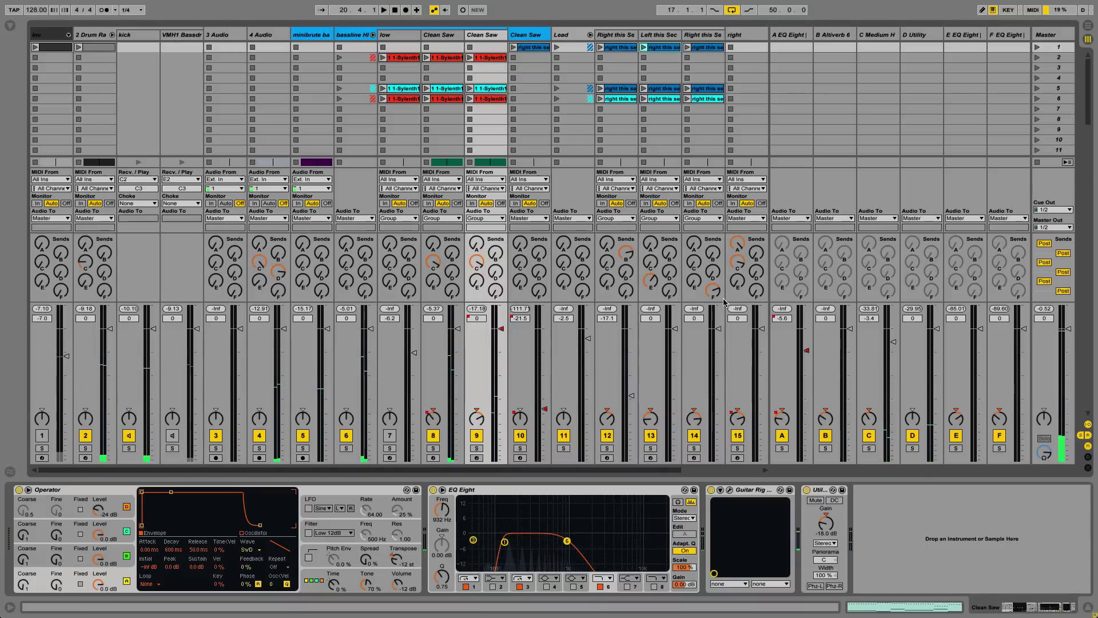
# - Solo the second Clean Saw track, the bassline HIGH group and return C in turn, and show return C's Medium Hall reverb during playback
pyautogui.click(476, 448)
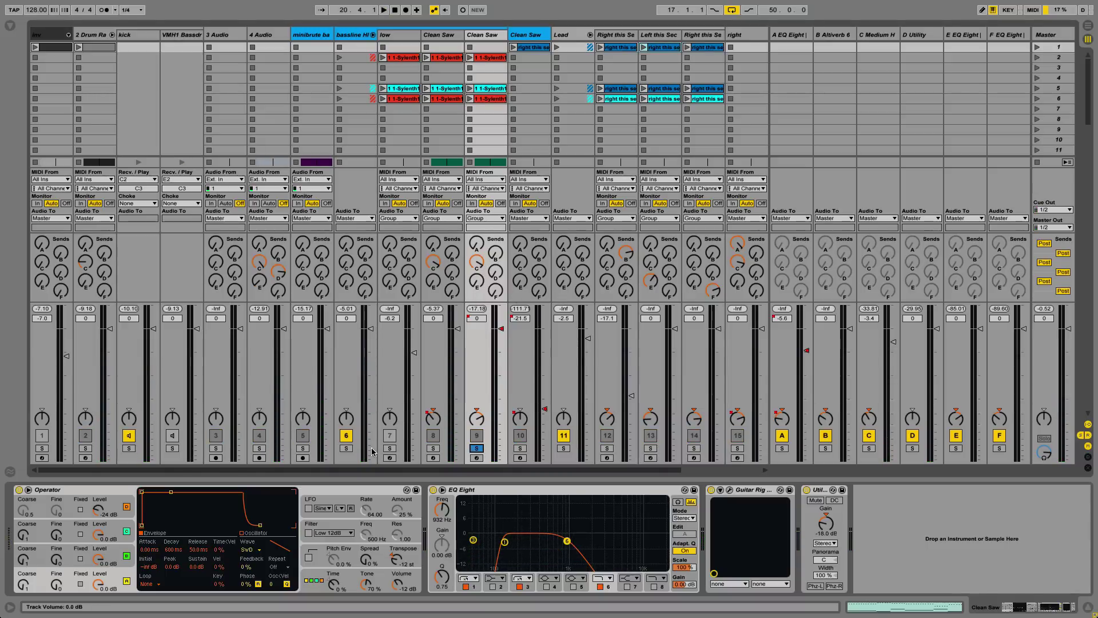
pyautogui.press('space')
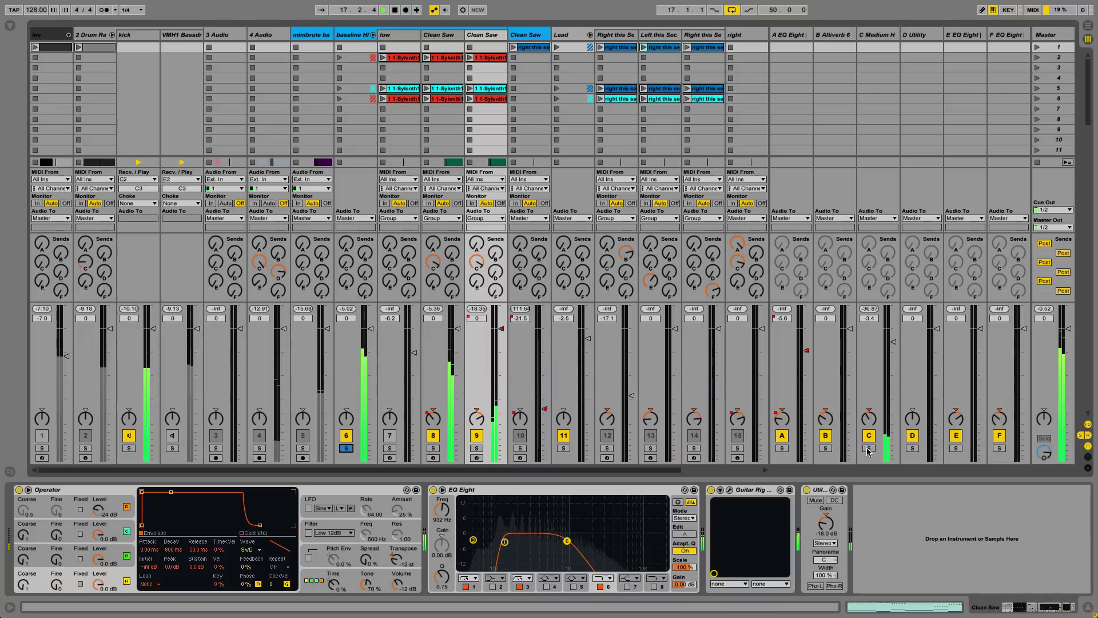
pyautogui.click(869, 448)
pyautogui.click(872, 34)
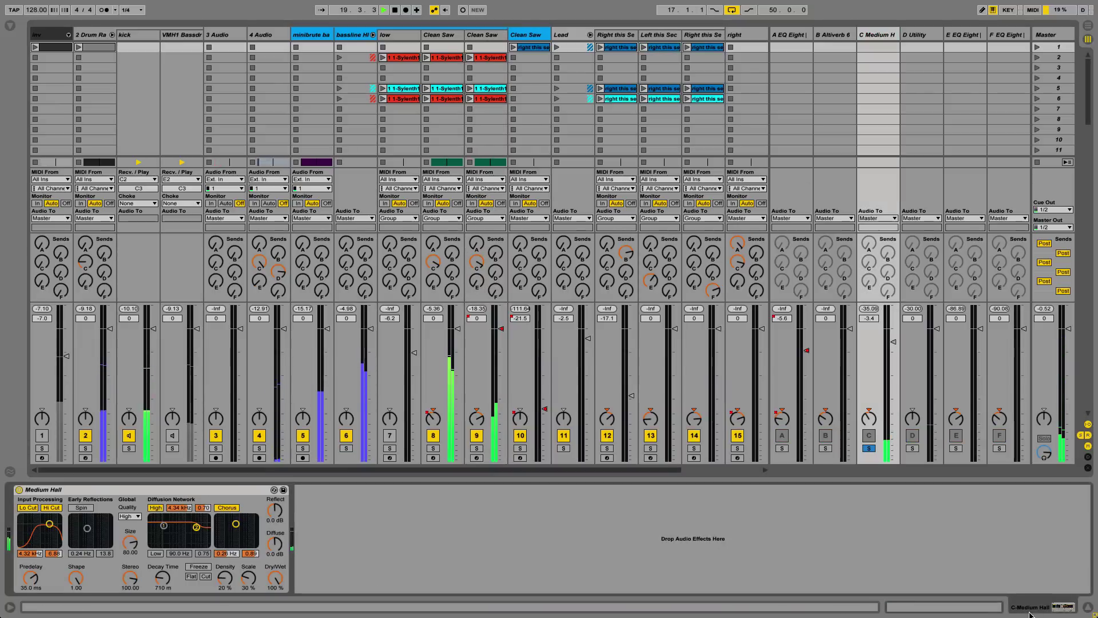
# - Add an EQ Eight from the audio effects before the Medium Hall reverb on return C
pyautogui.click(10, 27)
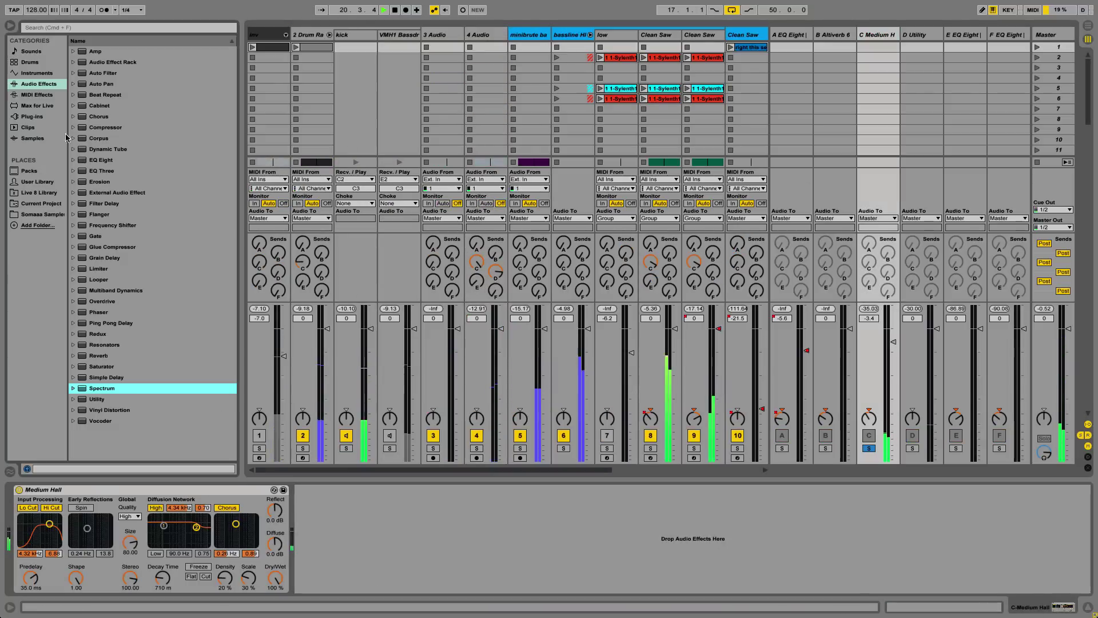
pyautogui.moveTo(101, 160); pyautogui.dragTo(23, 515)
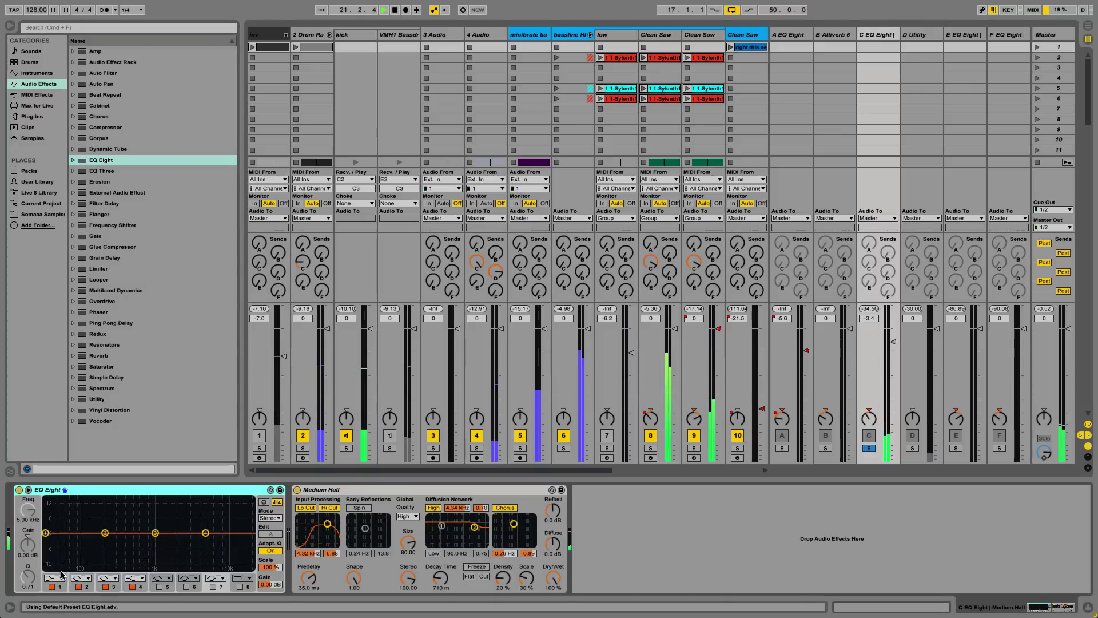
# - Set the first band of return C's EQ Eight to a low cut at 150 Hz
pyautogui.click(55, 578)
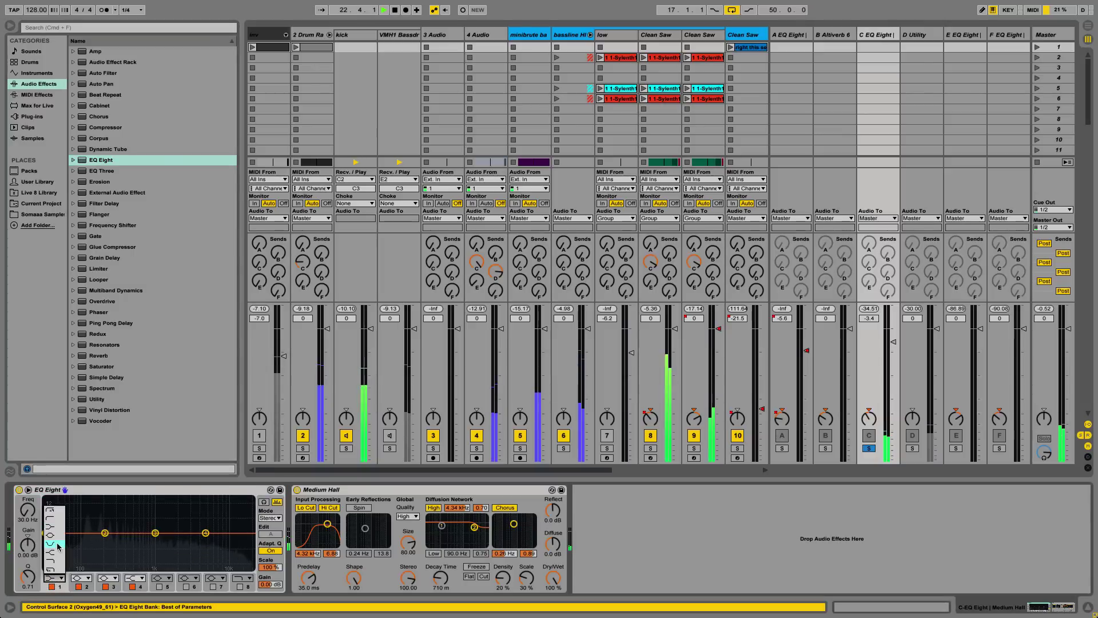
pyautogui.click(58, 519)
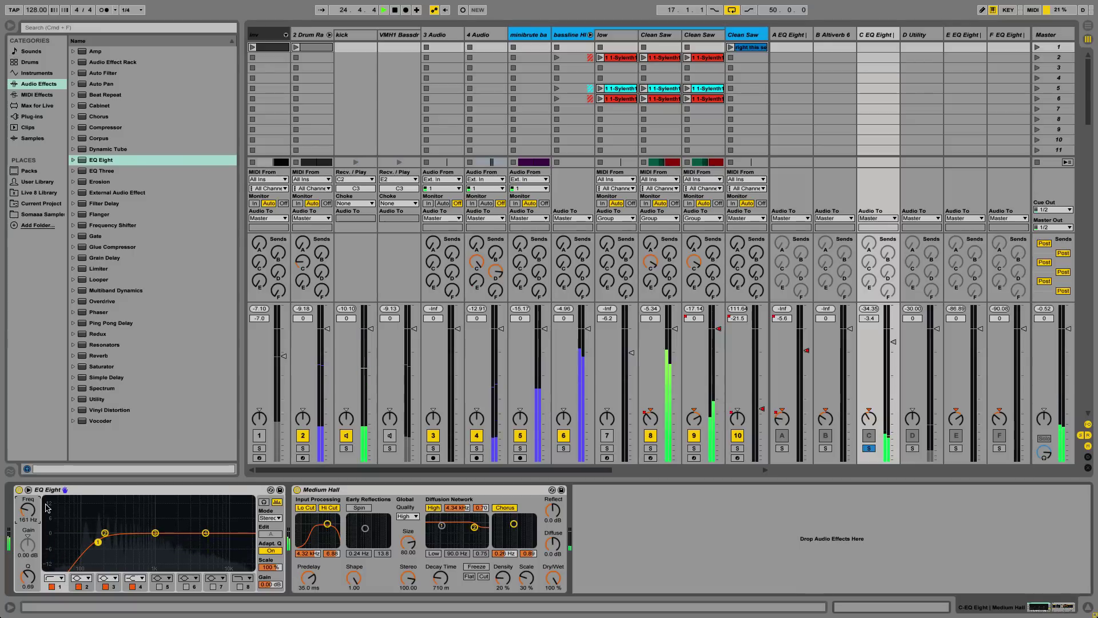
pyautogui.write('150')
pyautogui.press('Return')
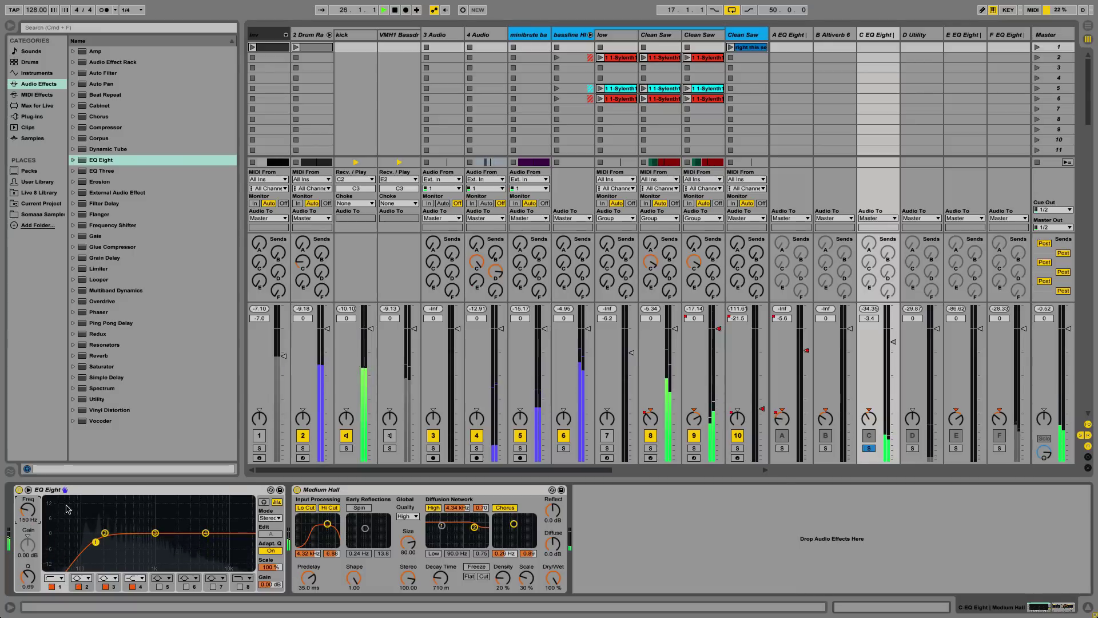
# - Unsolo return C and go back to the Arrangement View with the browser hidden
pyautogui.click(869, 449)
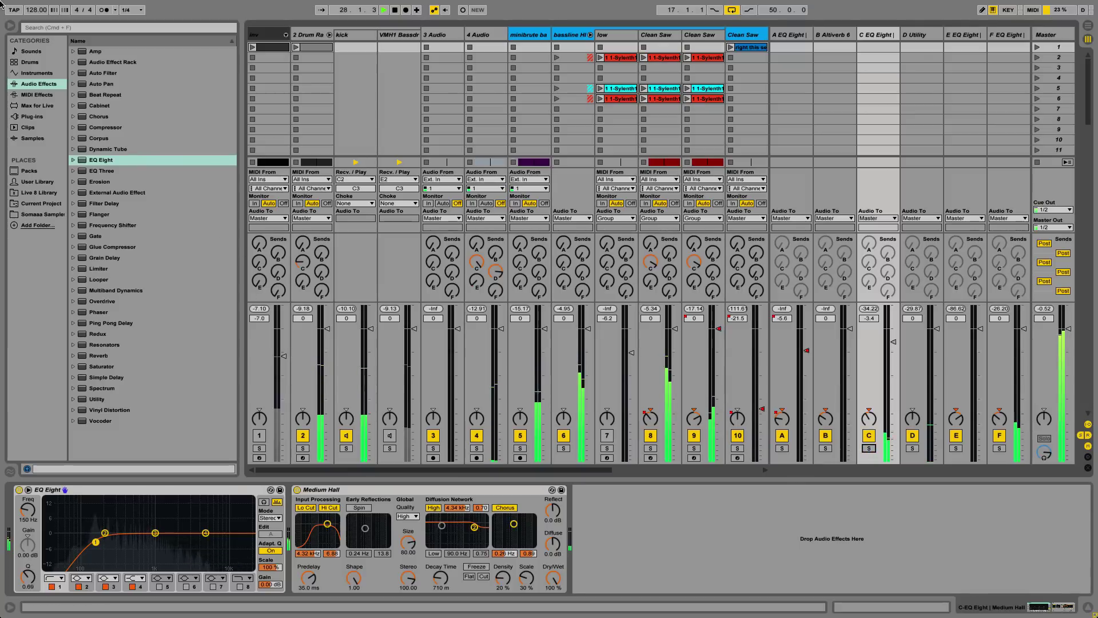
pyautogui.click(11, 26)
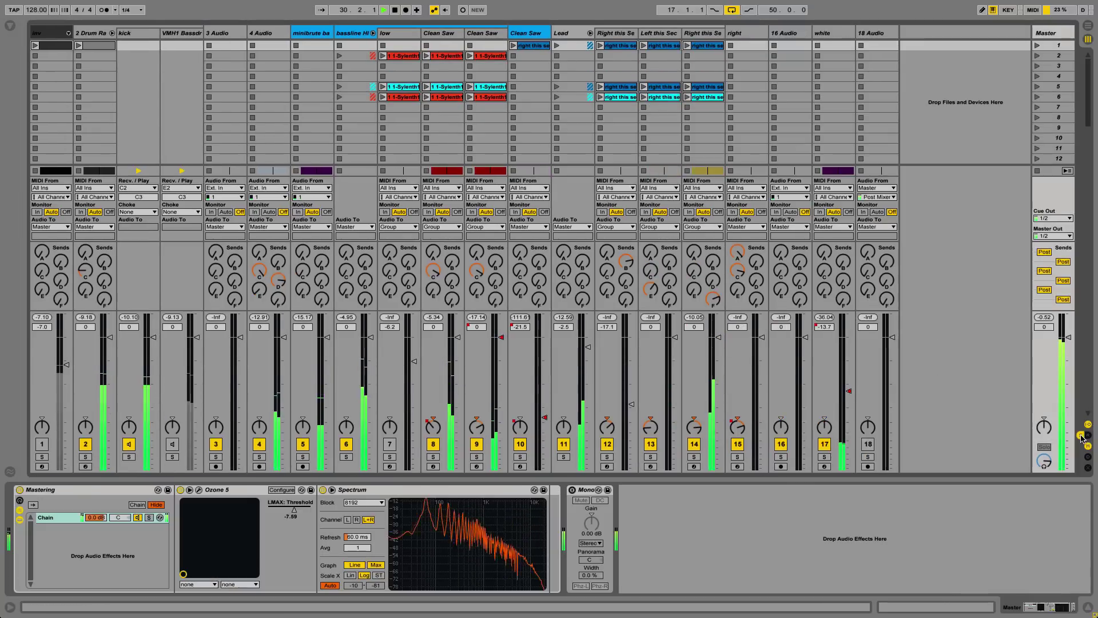
pyautogui.press('Tab')
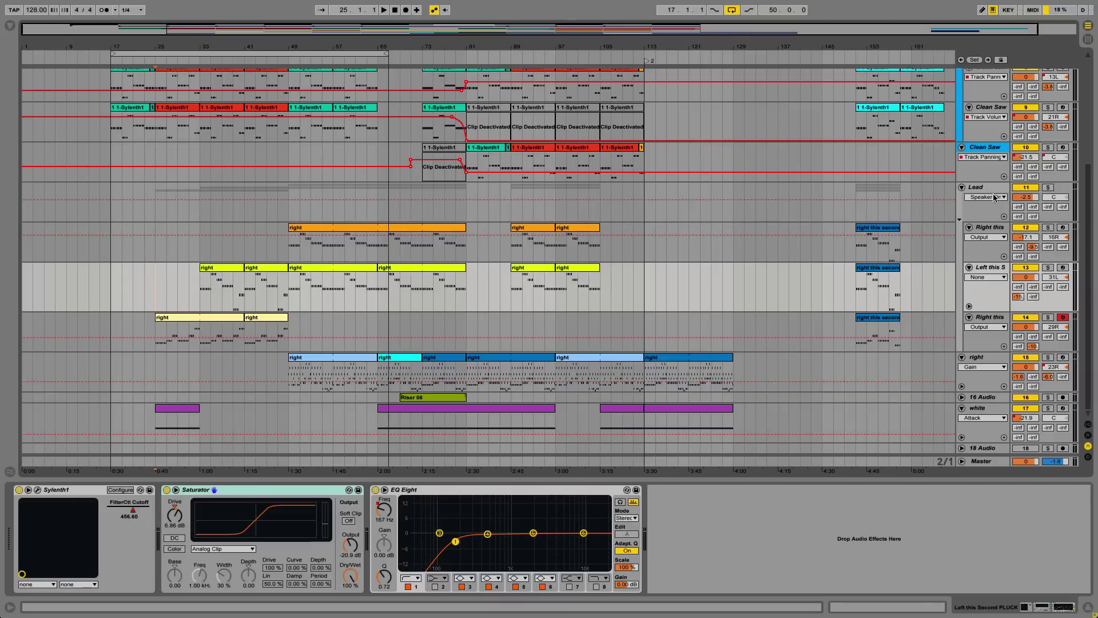
# - Show the Lead group's Compressor, then play the mix from the lower Right this Second track's clip at bar 25
pyautogui.click(990, 194)
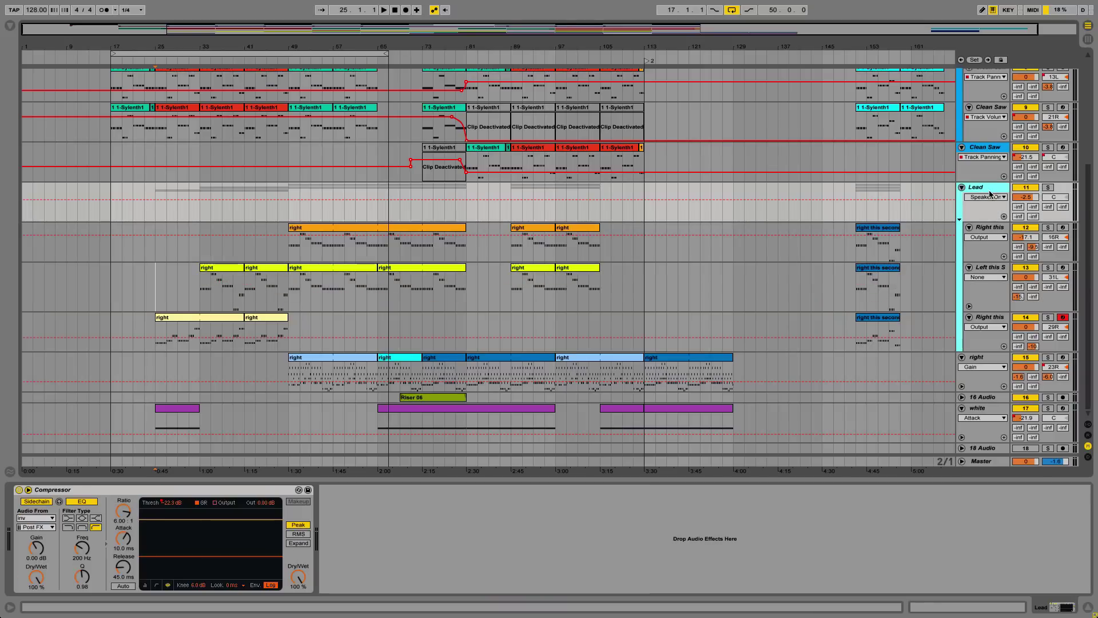
pyautogui.click(216, 315)
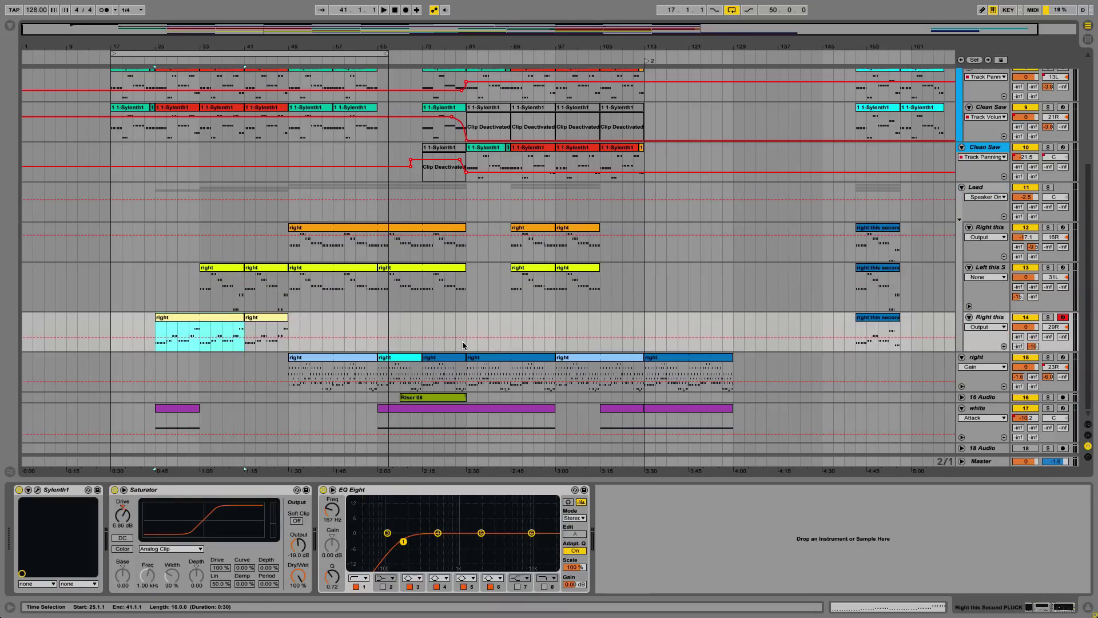
pyautogui.press('space')
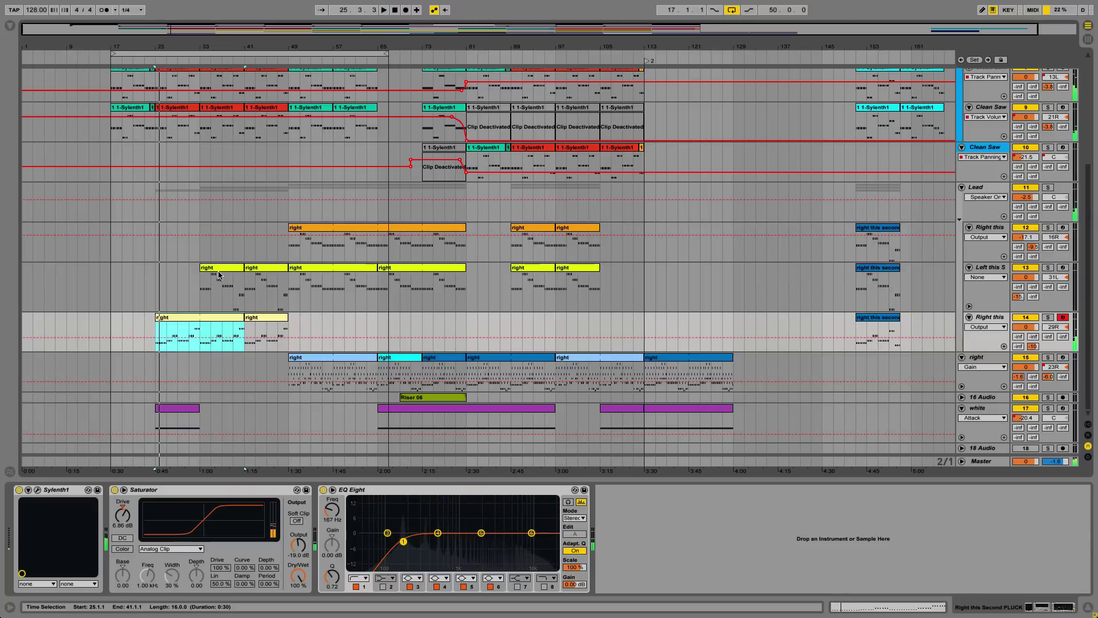
pyautogui.press('space')
# - Solo the Lead group and play it from the Left this Second clip at bar 41
pyautogui.click(257, 267)
pyautogui.click(1048, 187)
pyautogui.press('space')
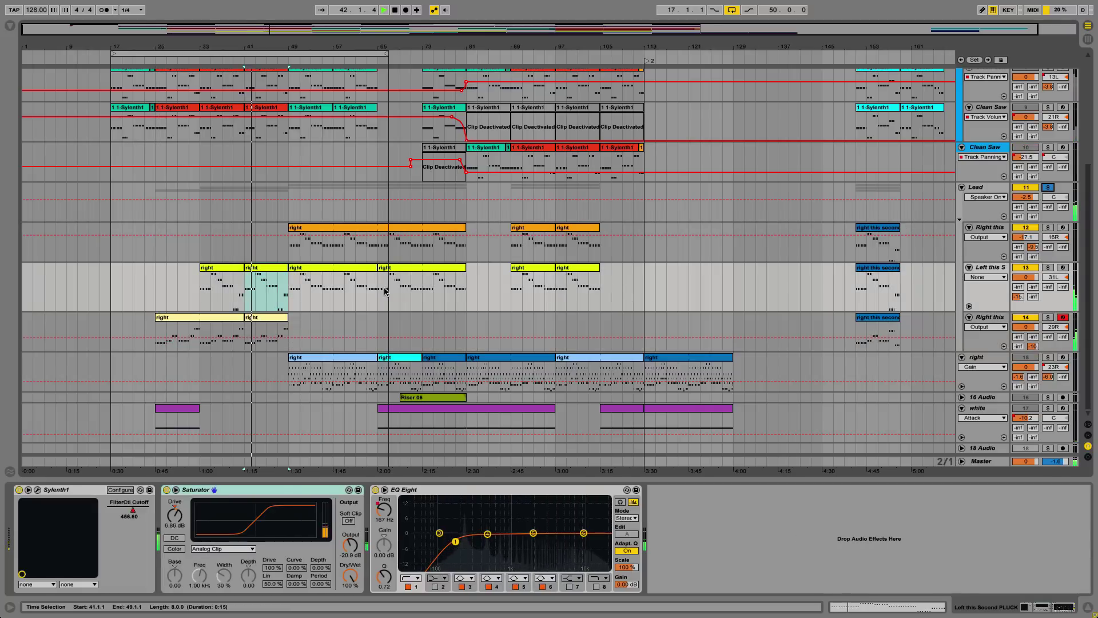
pyautogui.press('space')
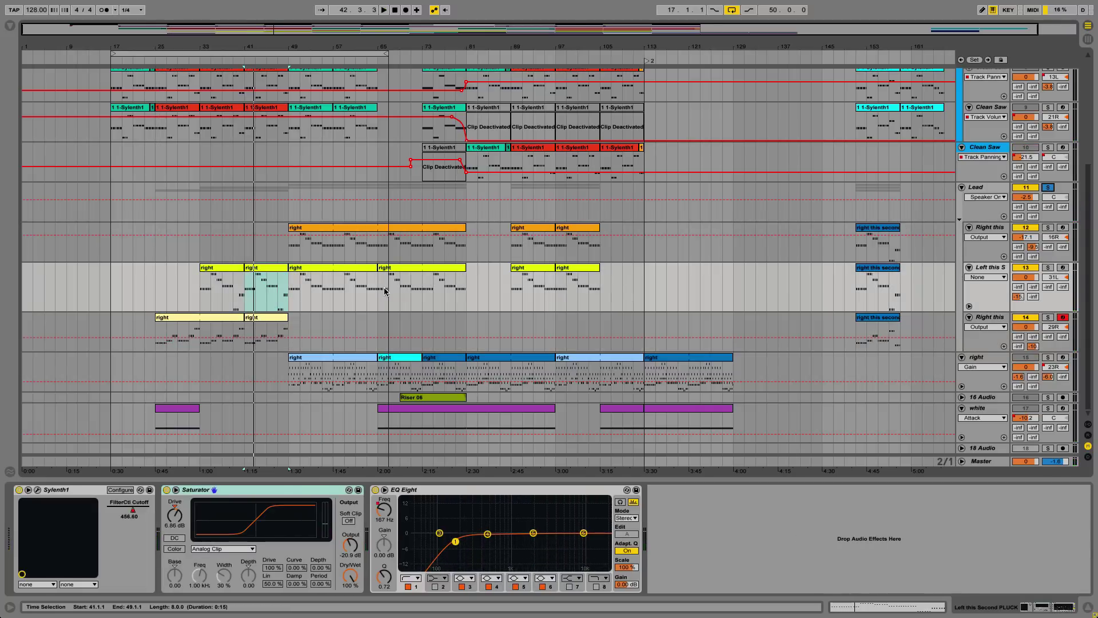
pyautogui.press('space')
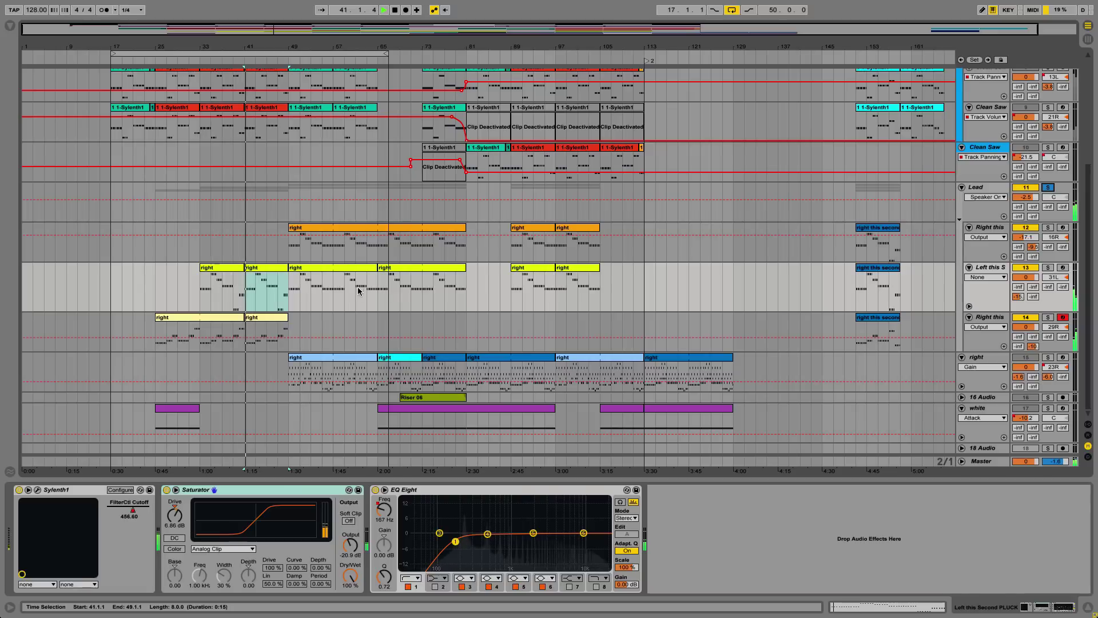
# - Play the soloed leads from the upper Right this Second track's orange clip at bar 49
pyautogui.click(313, 229)
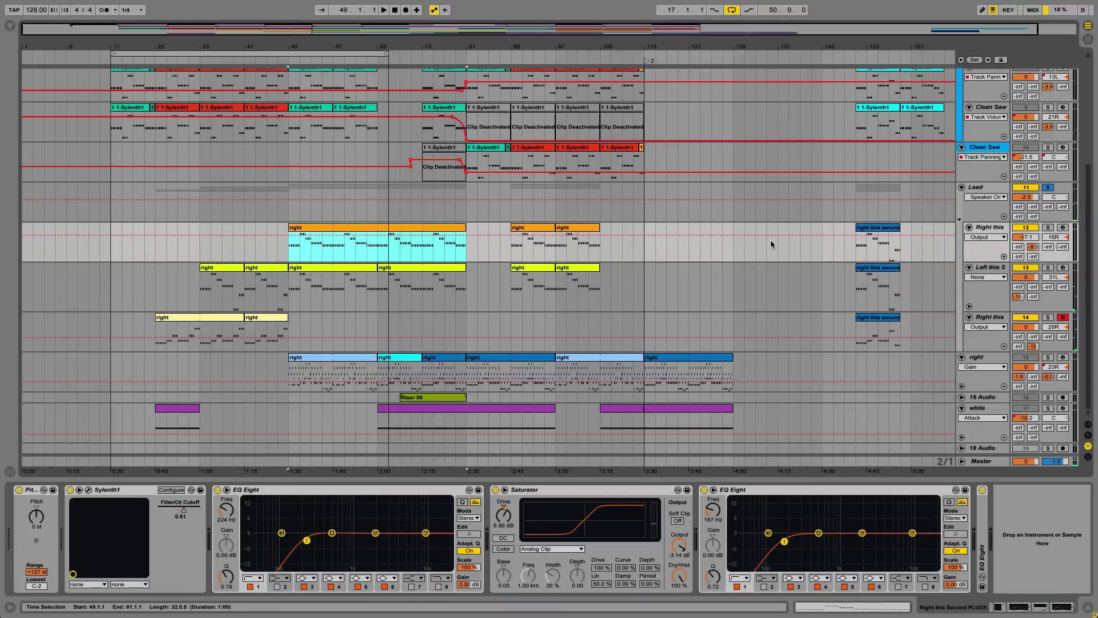
pyautogui.press('space')
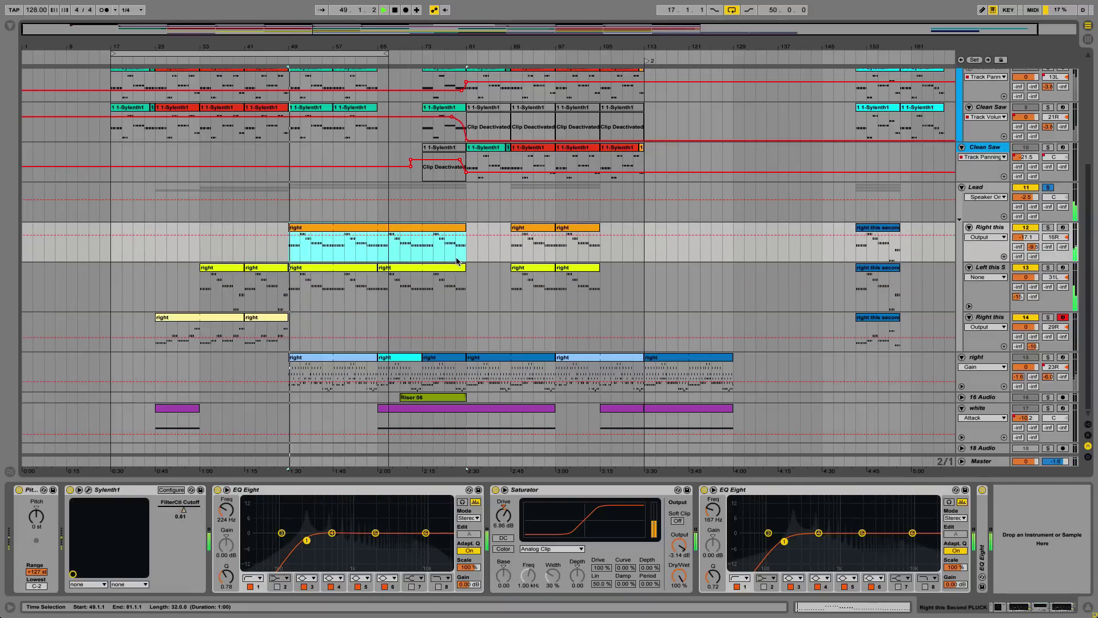
pyautogui.press('space')
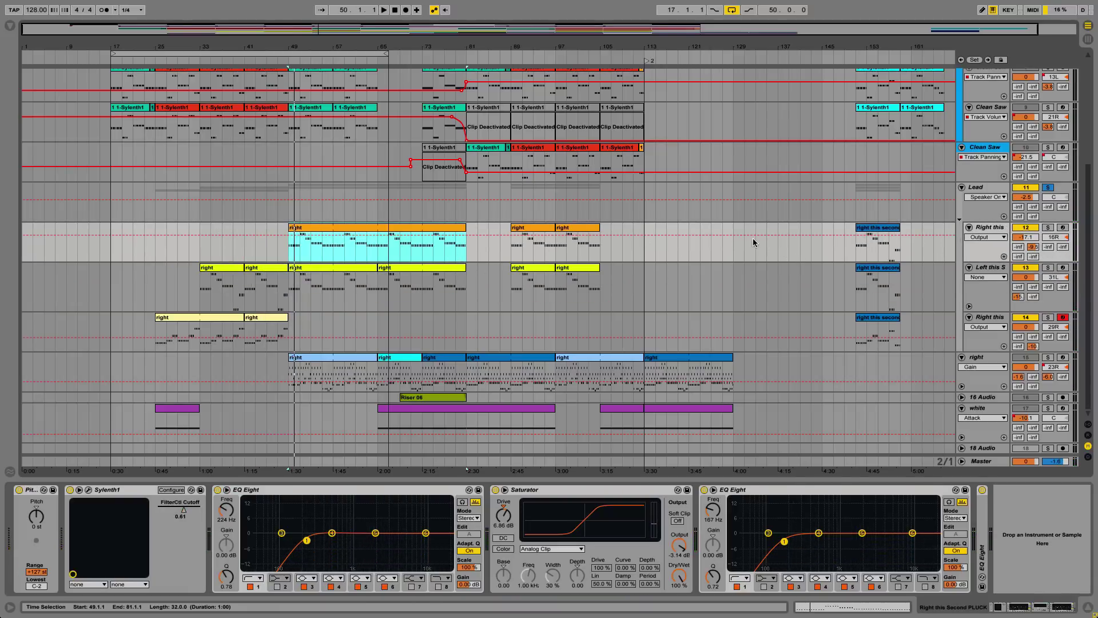
# - Compare the device chains of the upper Right this Second track and the Left this Second track
pyautogui.click(997, 232)
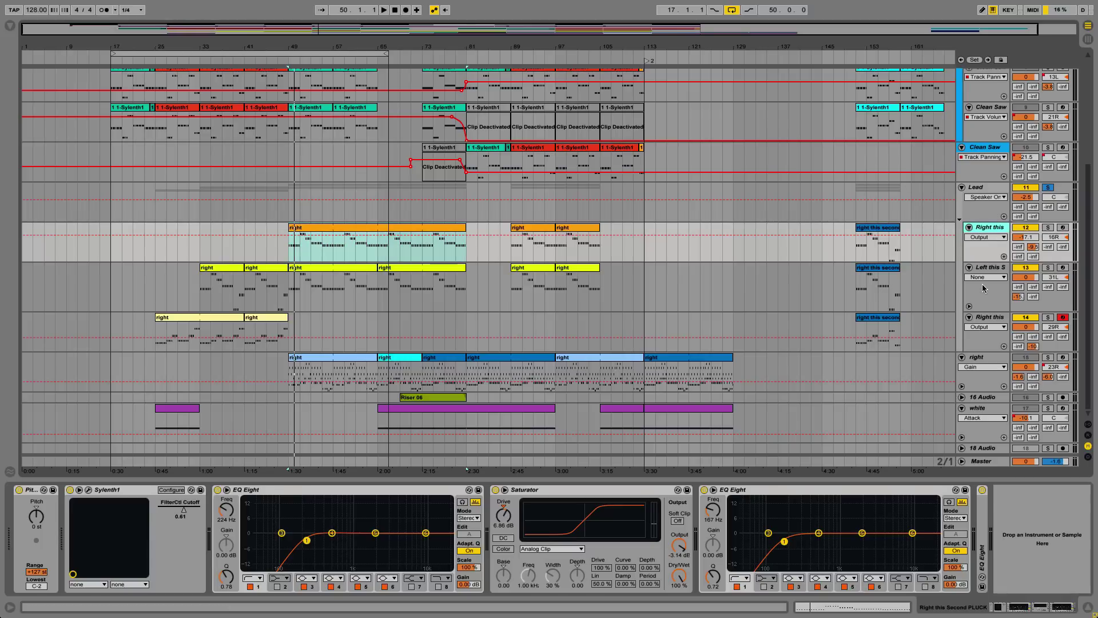
pyautogui.click(990, 269)
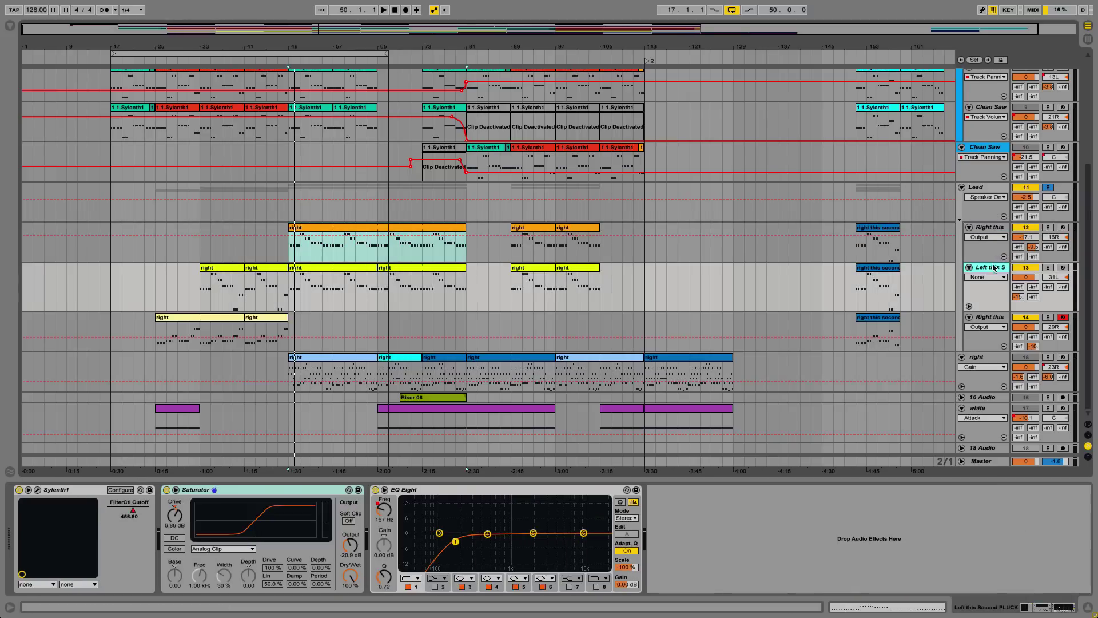
pyautogui.click(991, 229)
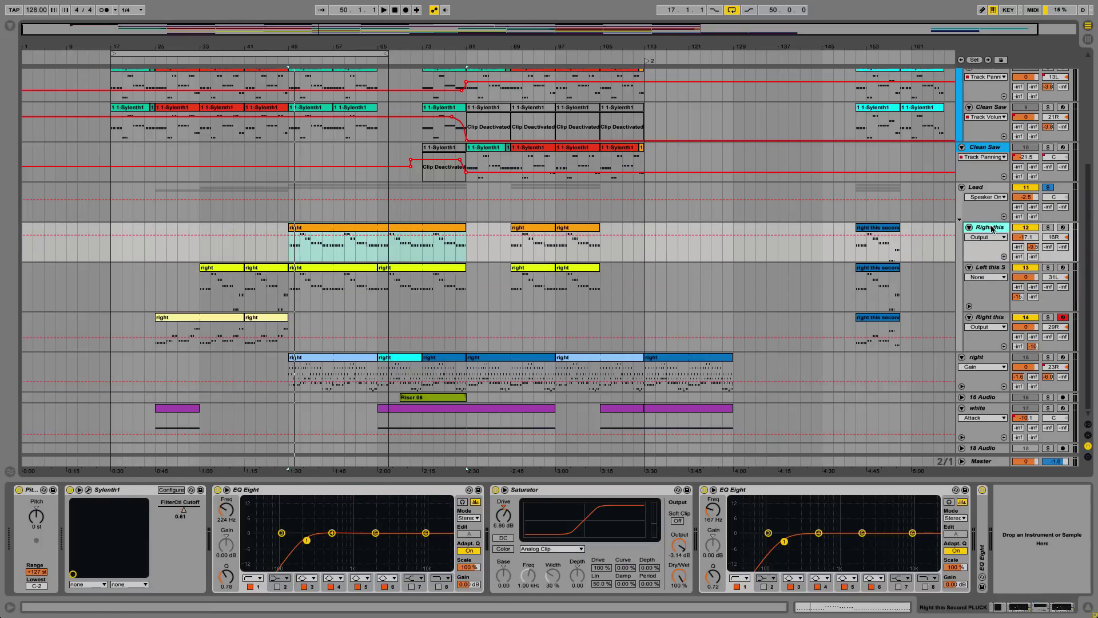
pyautogui.click(986, 270)
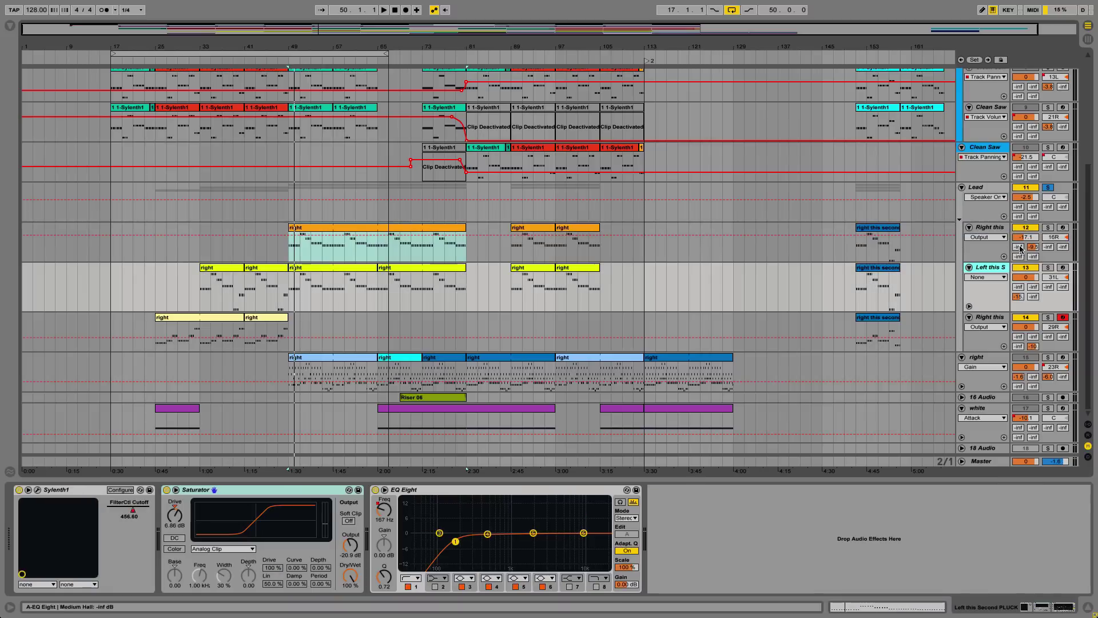
# - Show the Sylenth1 window of the lower Right this Second track, track 14, and close it
pyautogui.click(192, 323)
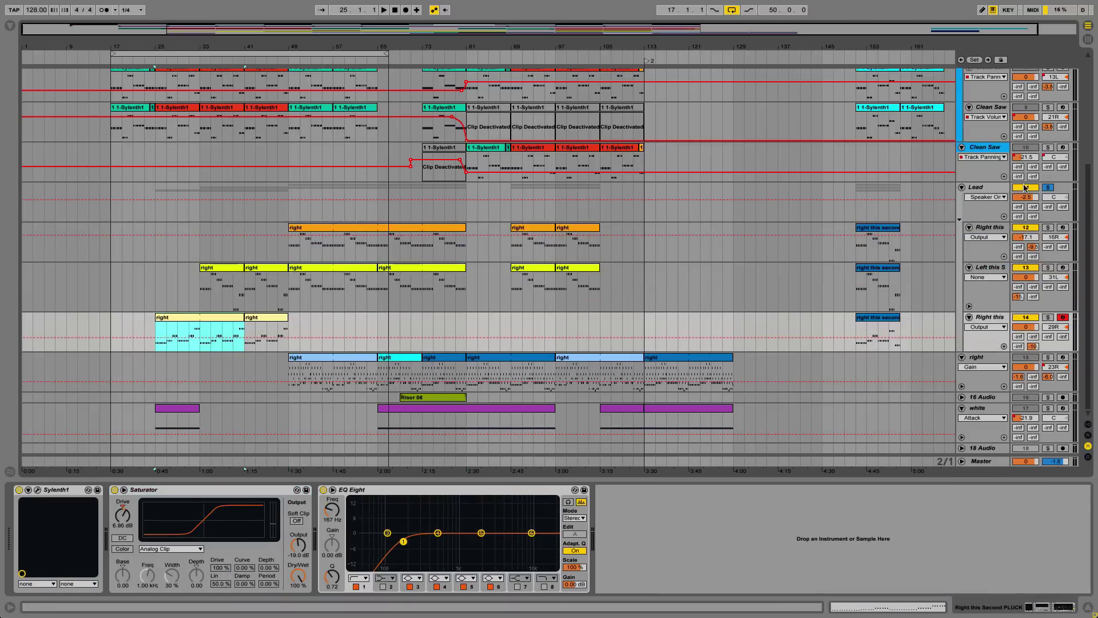
pyautogui.click(37, 489)
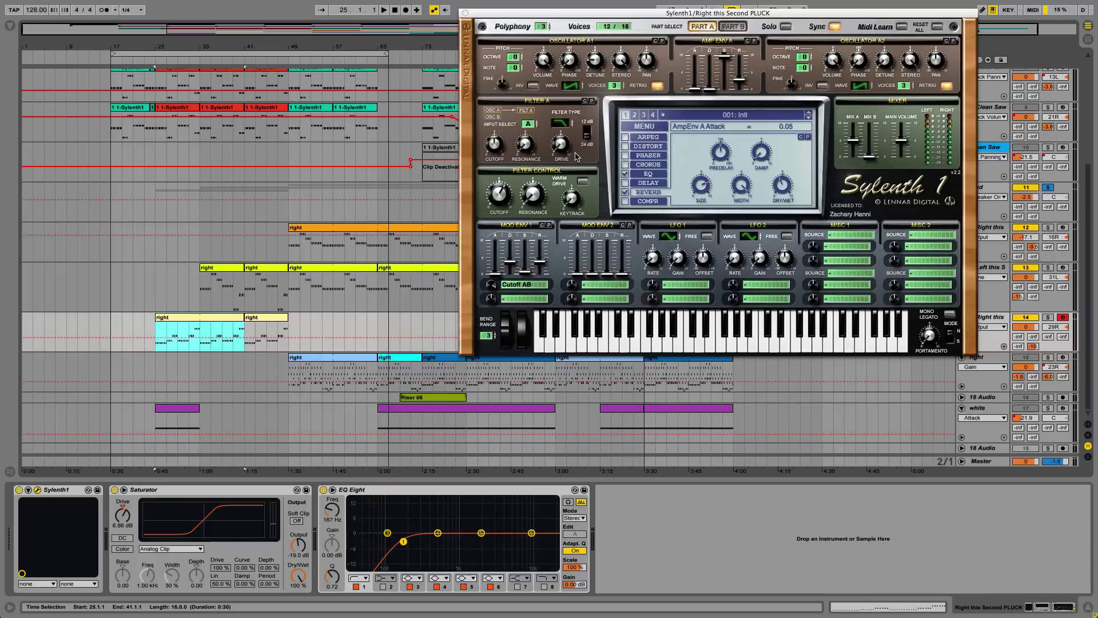
pyautogui.click(465, 13)
# - Open the Left this Second track's Sylenth1 window and play the soloed leads from its clip at bar 33
pyautogui.click(994, 267)
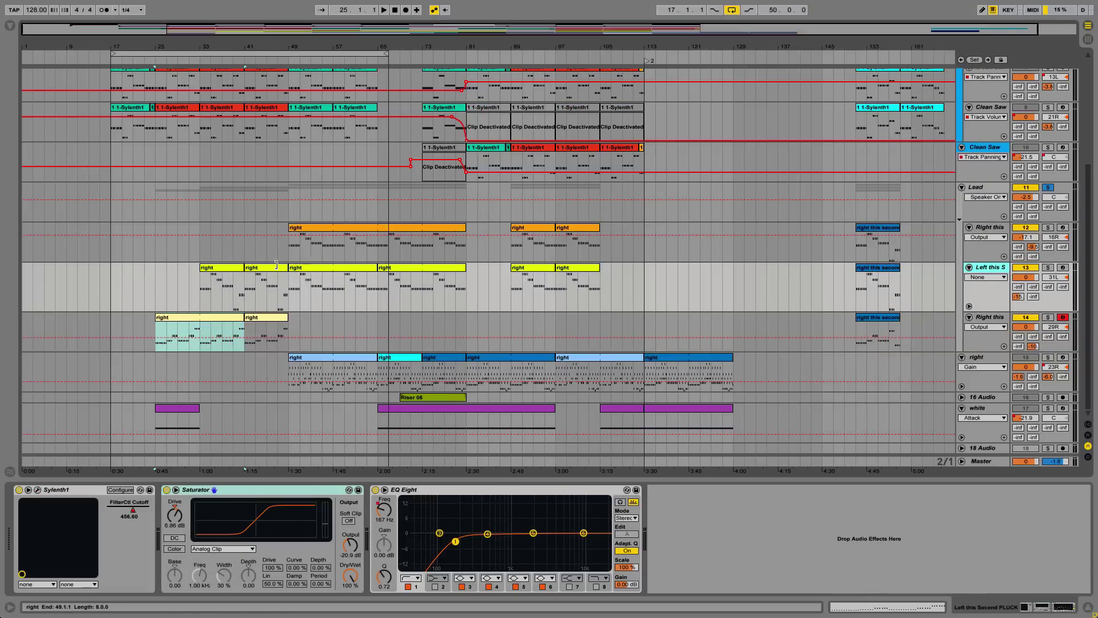
pyautogui.click(229, 270)
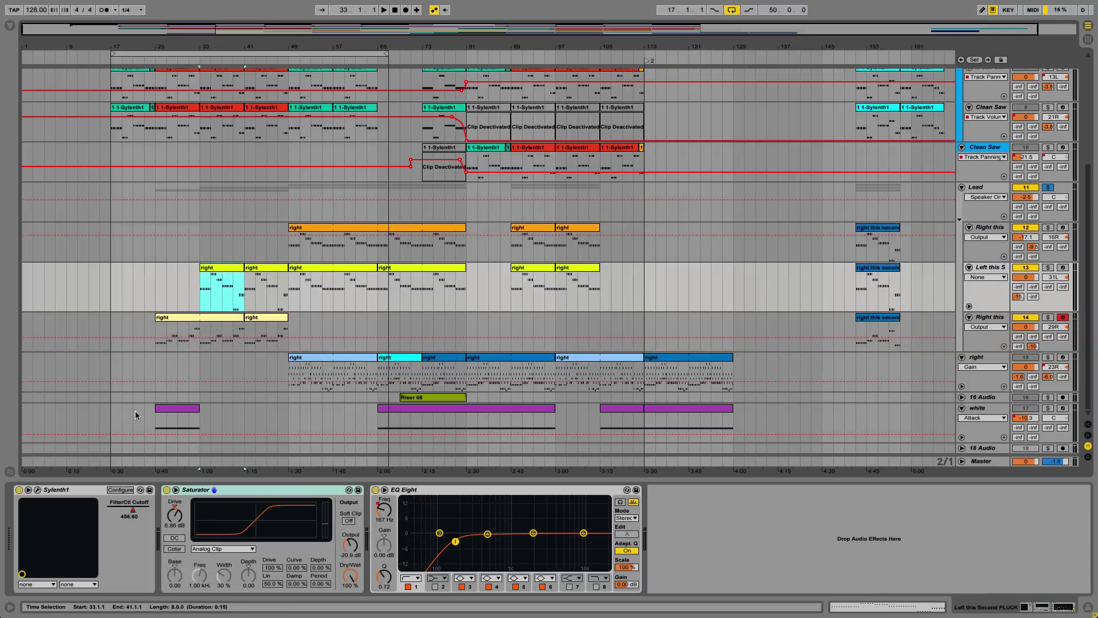
pyautogui.click(37, 490)
pyautogui.click(1048, 227)
pyautogui.press('space')
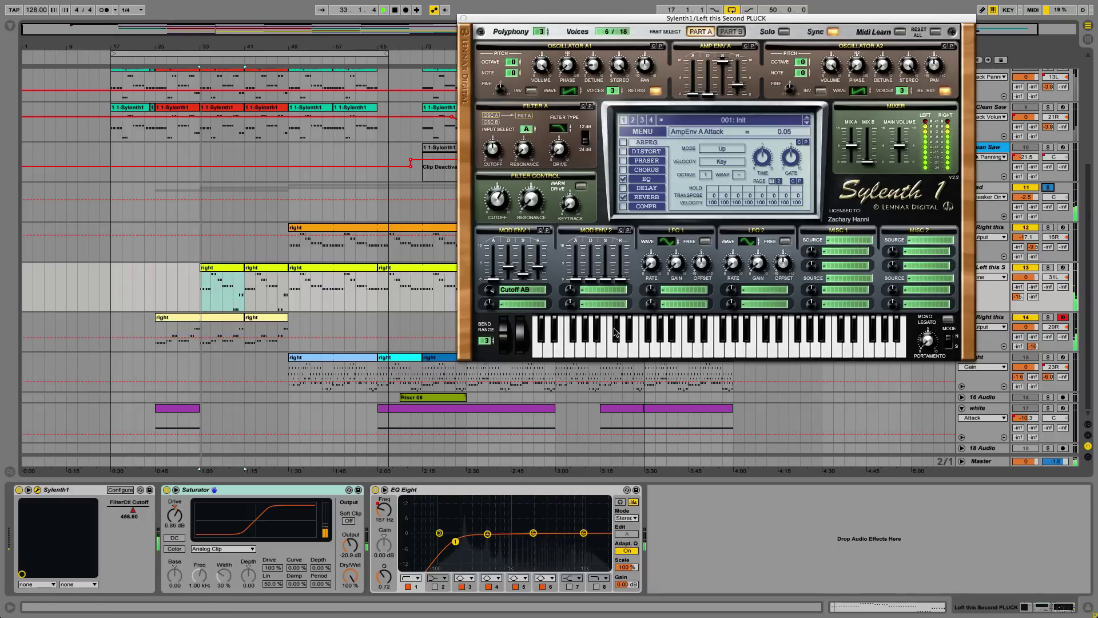
# - Solo only the Left this Second track and sweep its Sylenth1 filter cutoff to about 204 Hz during playback
pyautogui.click(1047, 188)
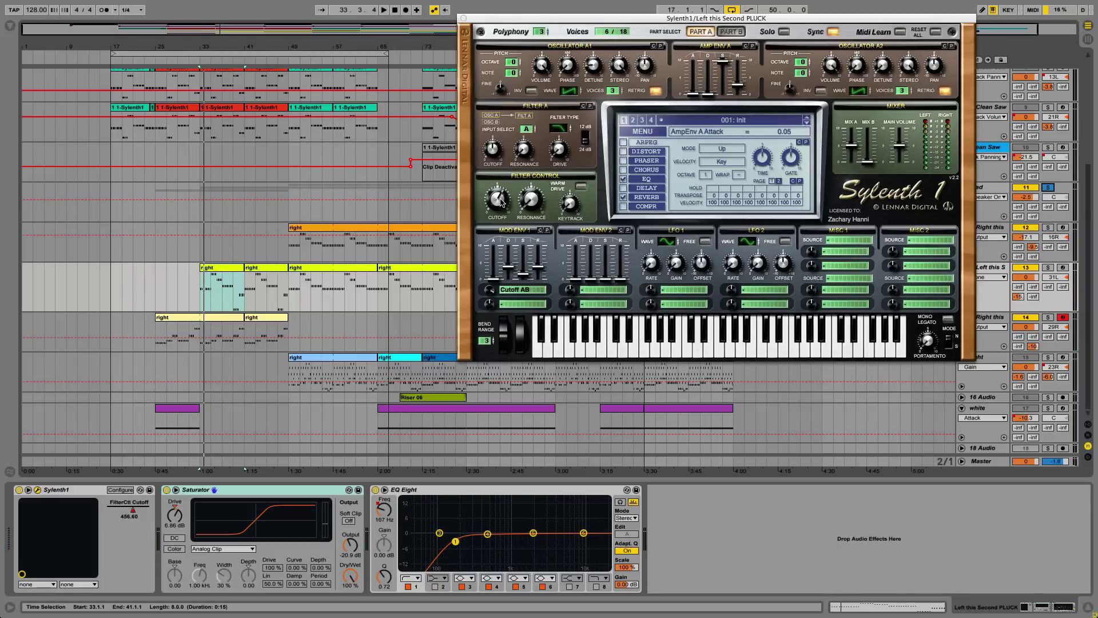
pyautogui.press('space')
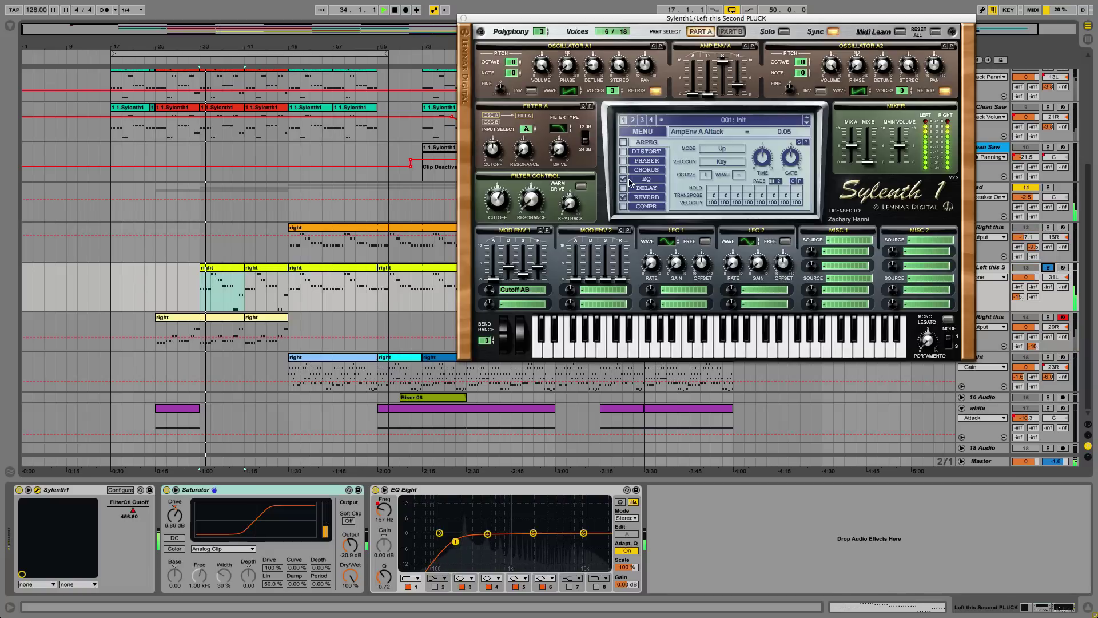
pyautogui.click(1048, 267)
pyautogui.moveTo(496, 221)
pyautogui.mouseDown()
pyautogui.moveTo(493, 270)
pyautogui.moveTo(507, 223)
pyautogui.mouseUp()
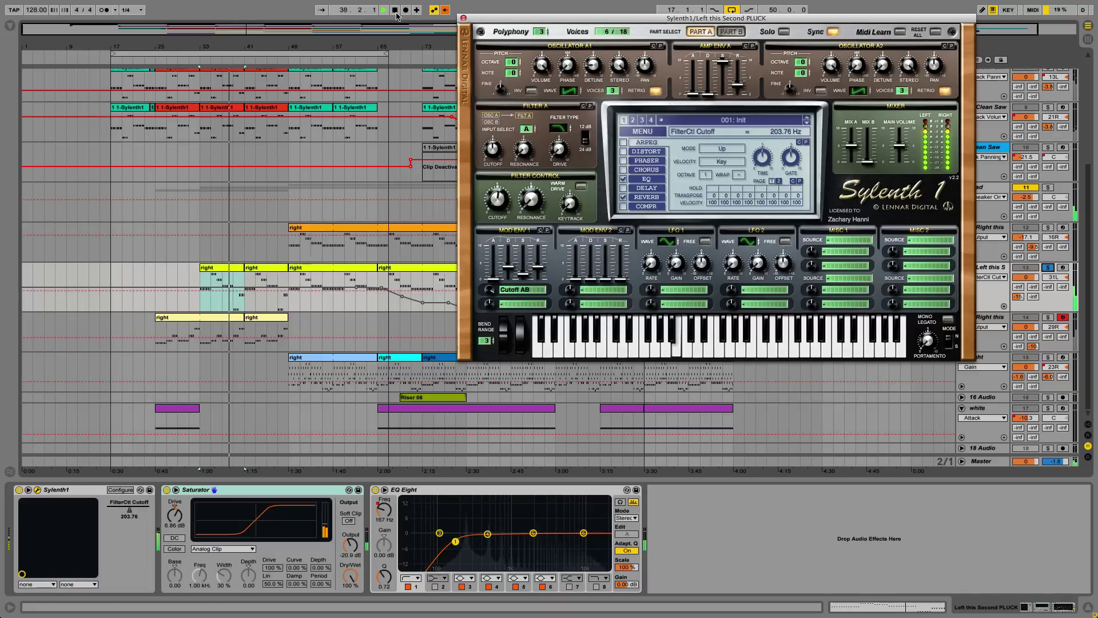
# - Re-enable the overridden cutoff automation, unsolo the Left this Second track and close its Sylenth1 window
pyautogui.click(445, 9)
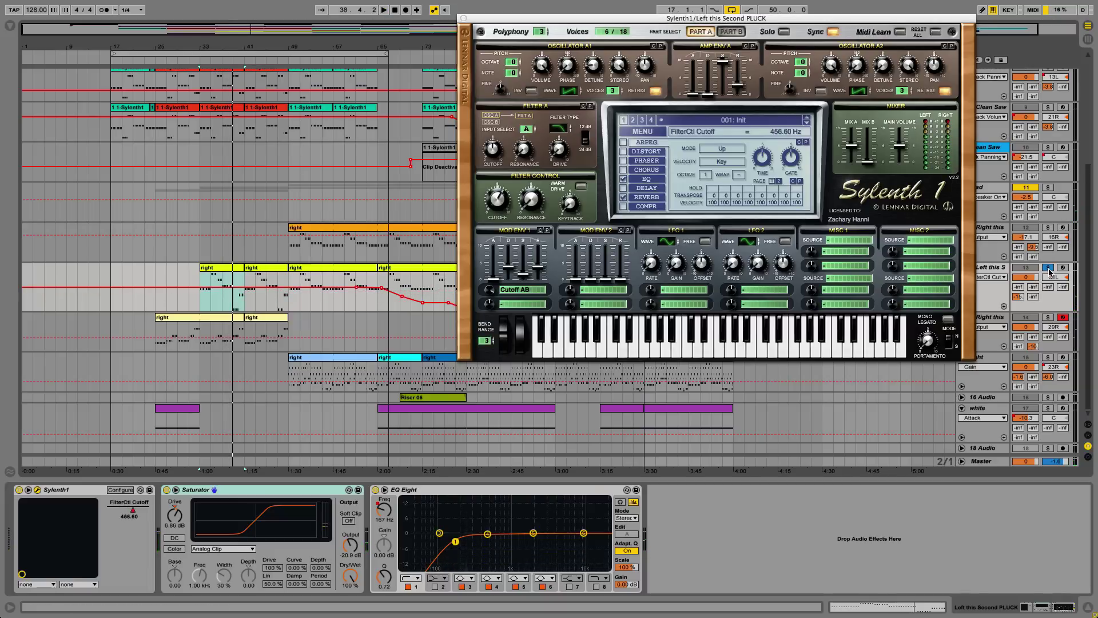
pyautogui.click(1048, 267)
pyautogui.click(463, 19)
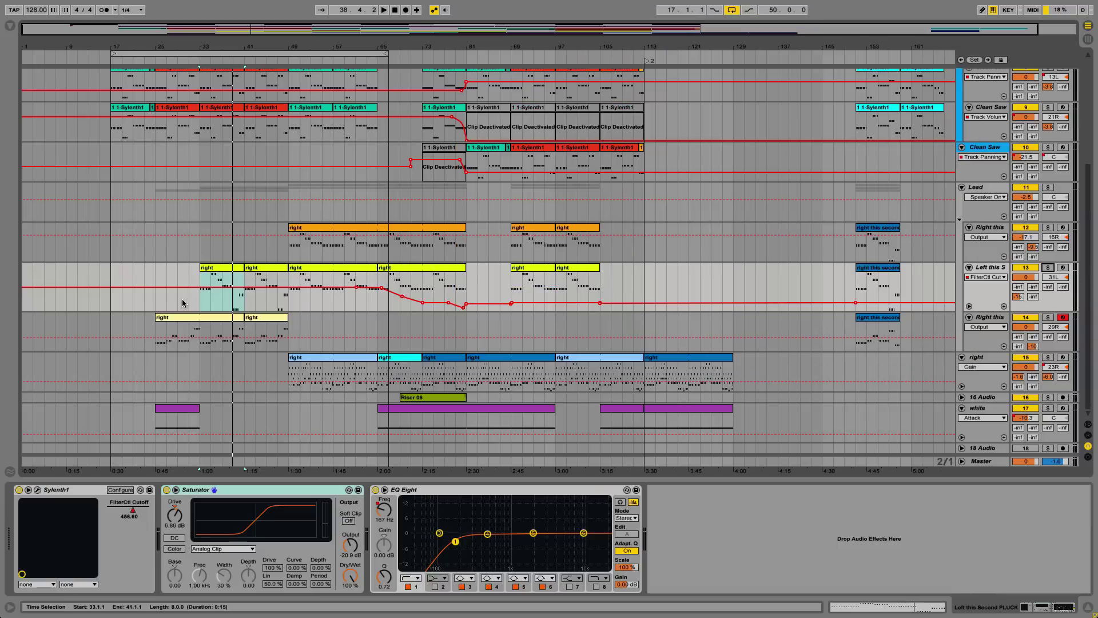
# - Play the full mix from the Left this Second clip at bar 41 with the device view hidden
pyautogui.click(260, 268)
pyautogui.press('space')
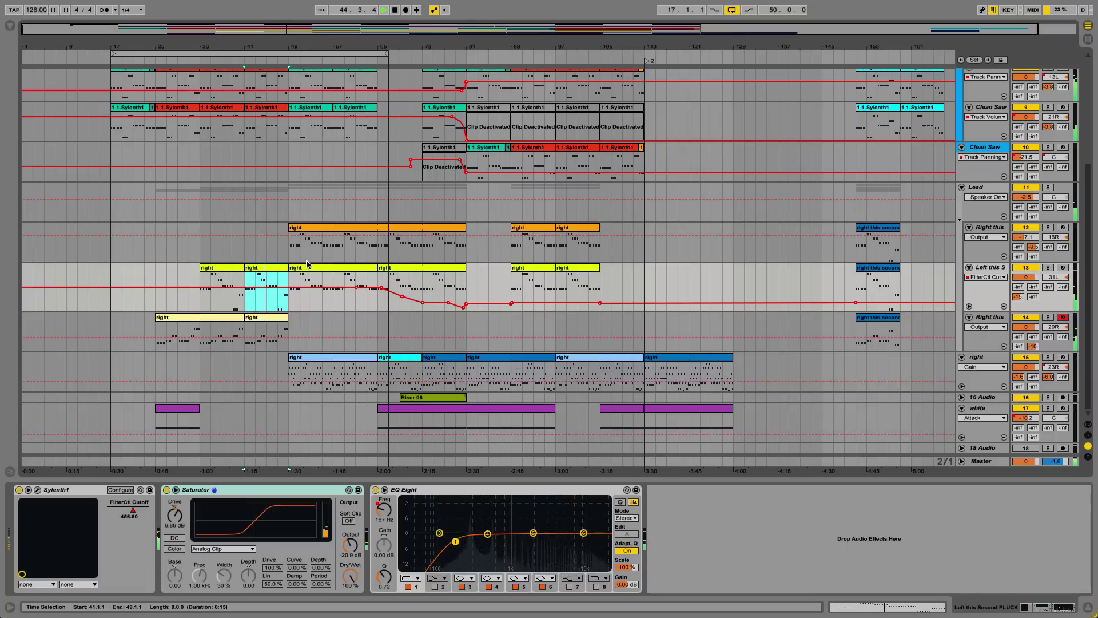
pyautogui.click(1087, 611)
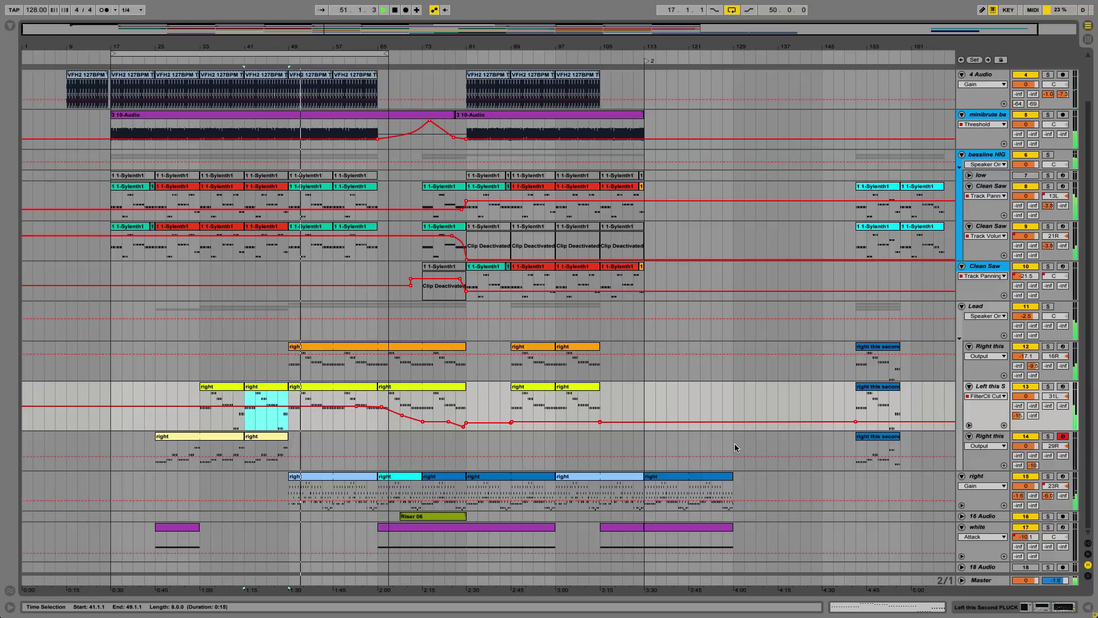
# - Extend the arrangement loop to 118 bars so it ends at bar 135, and clear the time selection
pyautogui.moveTo(387, 53); pyautogui.dragTo(742, 54)
pyautogui.moveTo(744, 103); pyautogui.dragTo(767, 102)
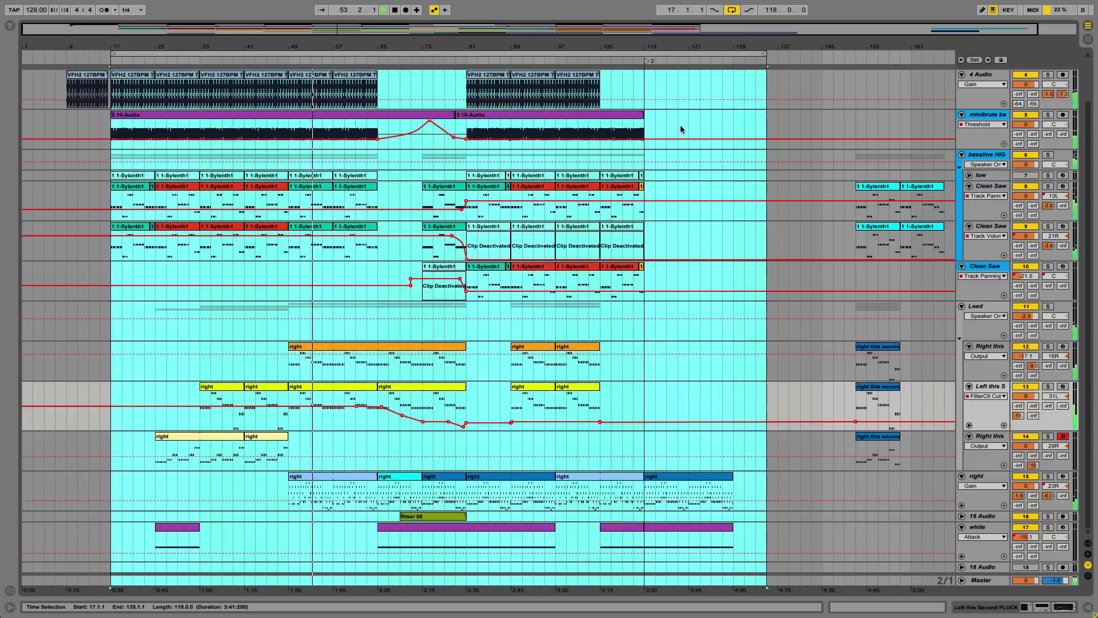
pyautogui.click(543, 440)
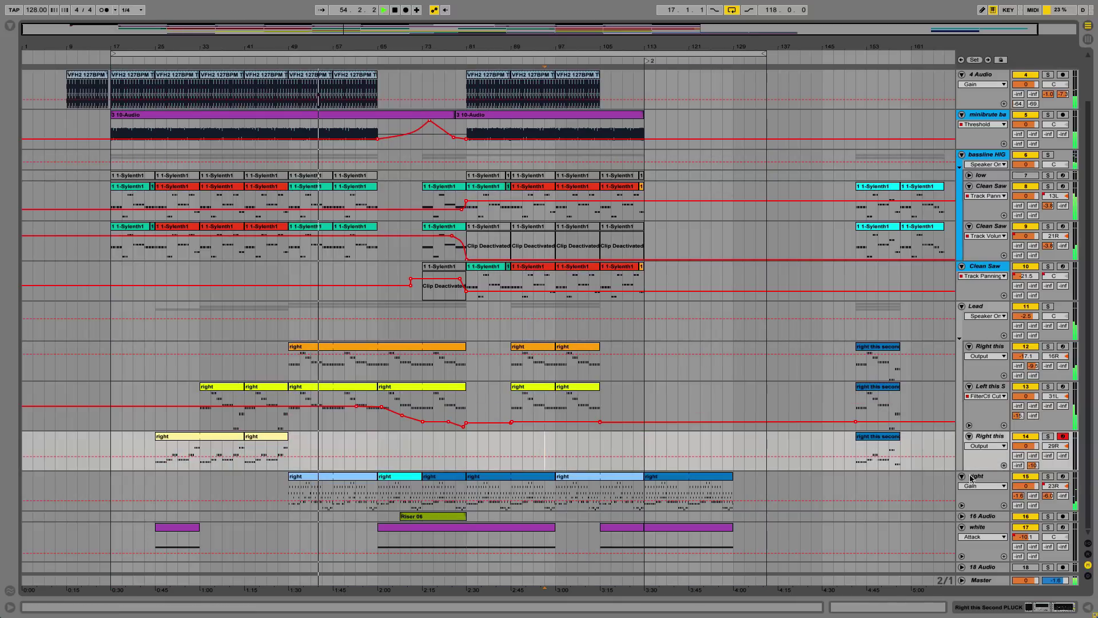
# - Solo the right track, track 15, and show its device chain during playback
pyautogui.click(1050, 477)
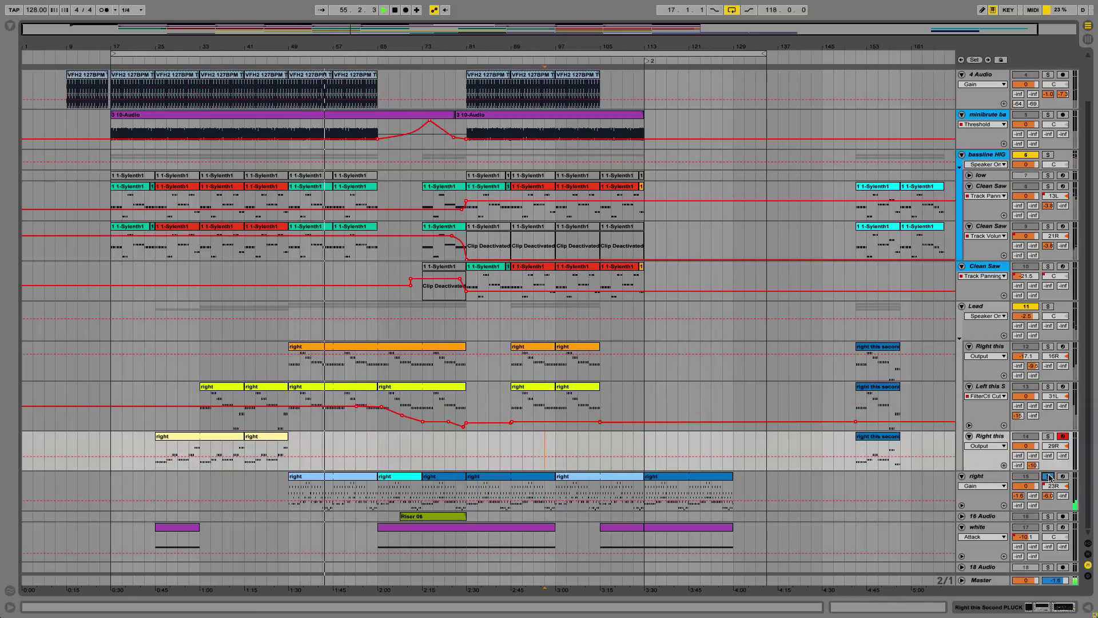
pyautogui.click(994, 478)
pyautogui.click(1031, 606)
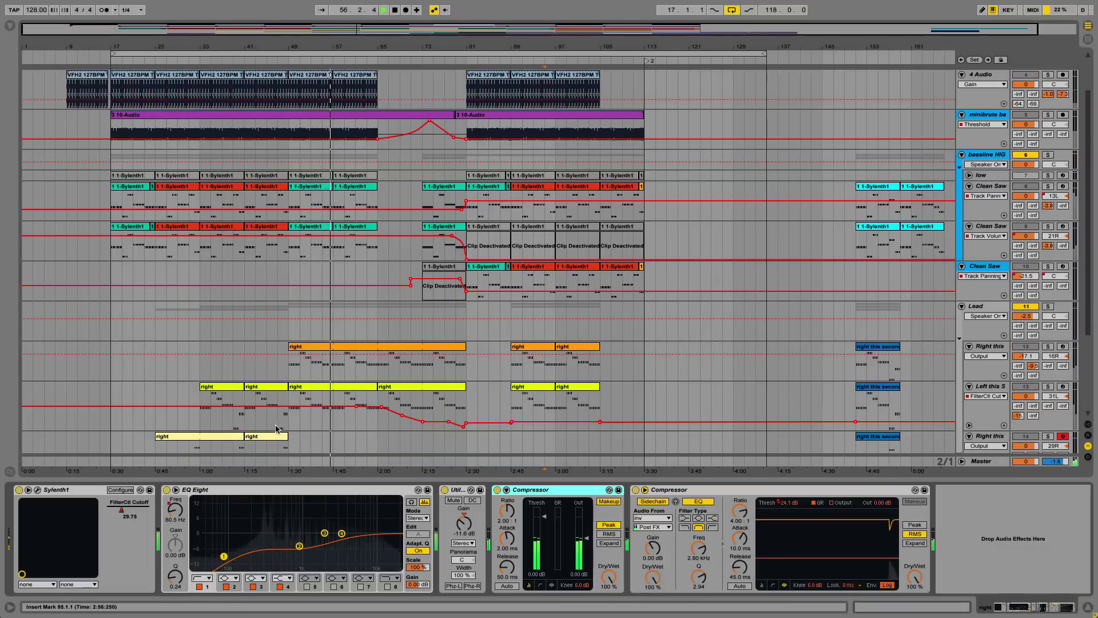
# - Delete the first of the two Compressors from the right track's device chain and listen to the soloed track
pyautogui.click(528, 491)
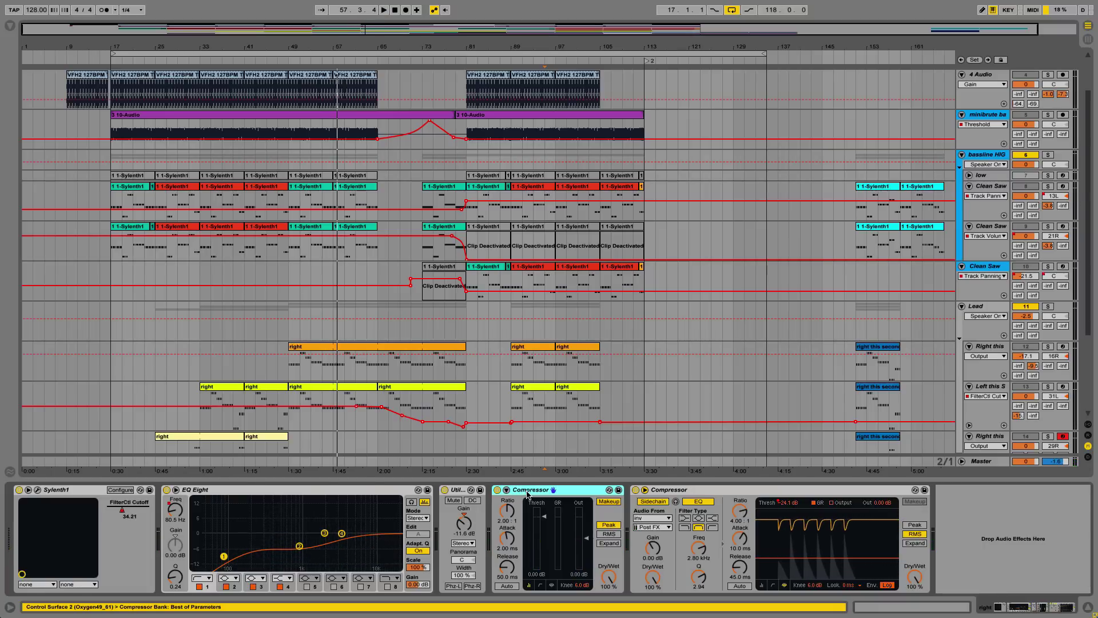
pyautogui.press('Delete')
pyautogui.press('space')
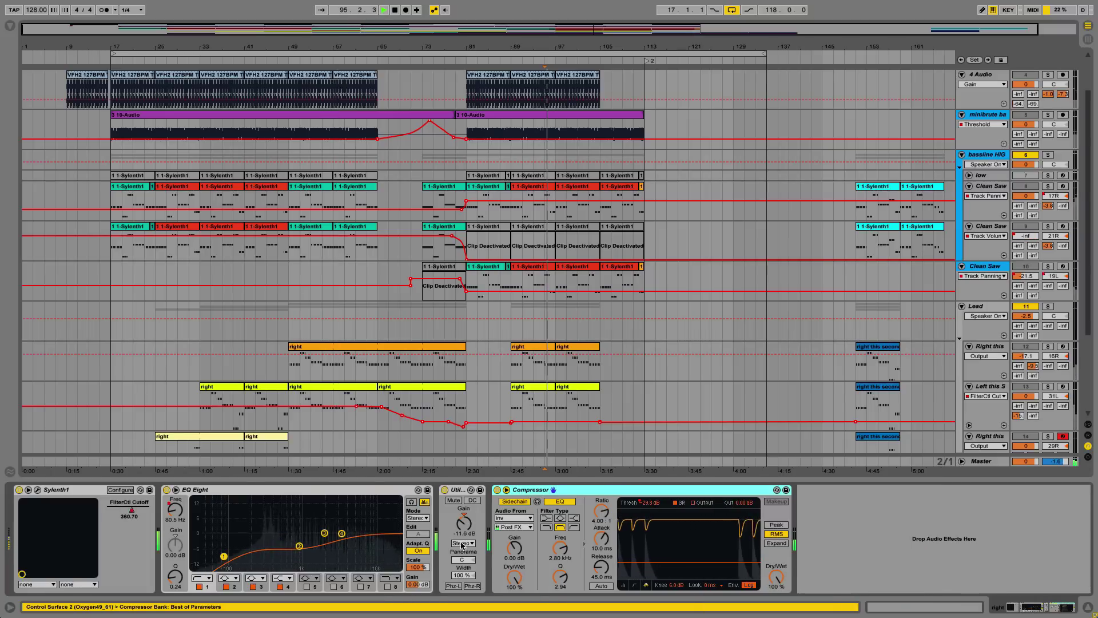
pyautogui.scroll(-2, 652, 392)
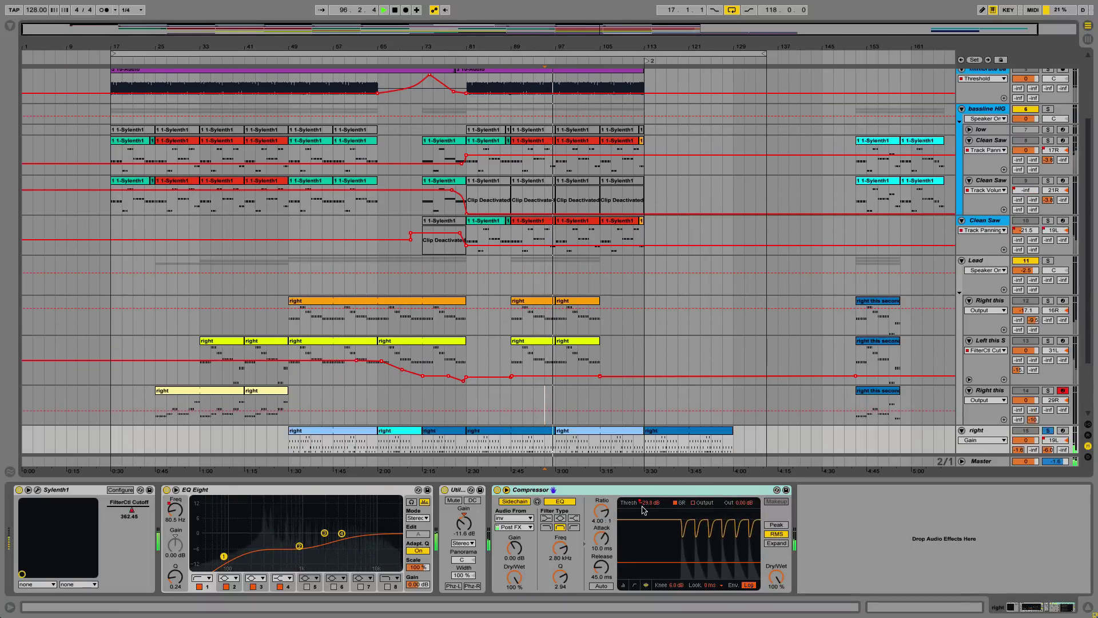
pyautogui.scroll(-2, 658, 412)
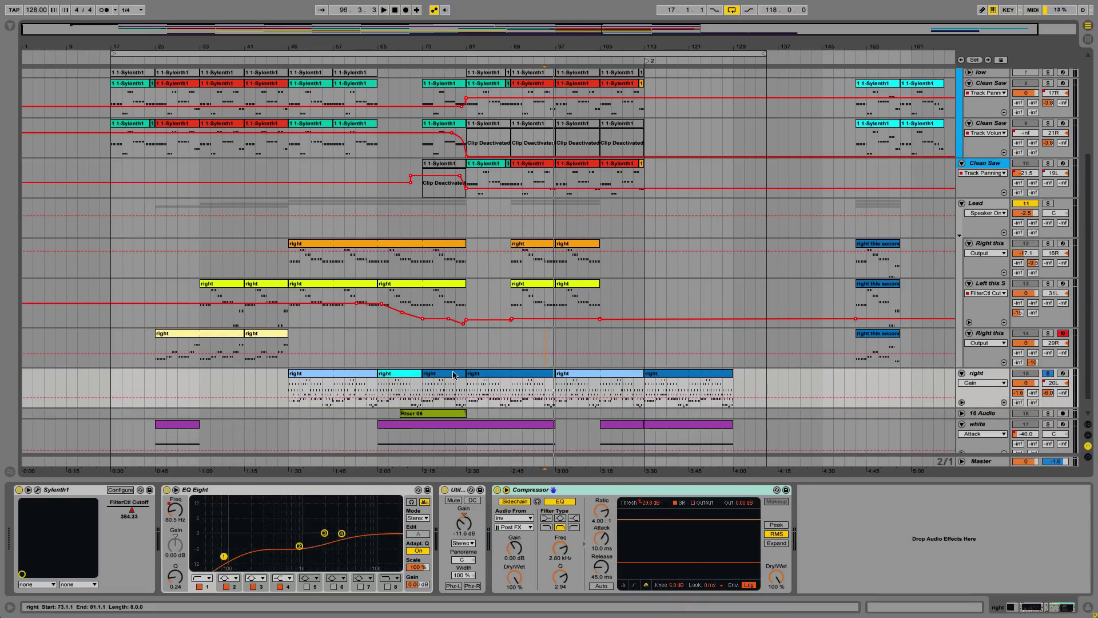
# - Play the soloed right track from its first clip at bar 49
pyautogui.click(486, 374)
pyautogui.click(318, 374)
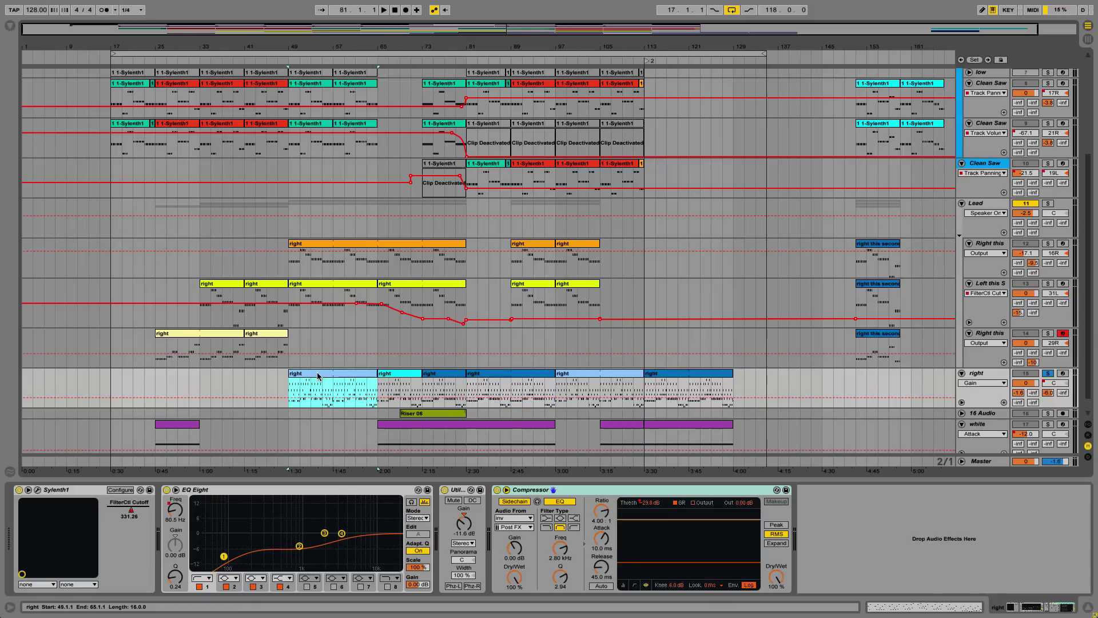
pyautogui.press('space')
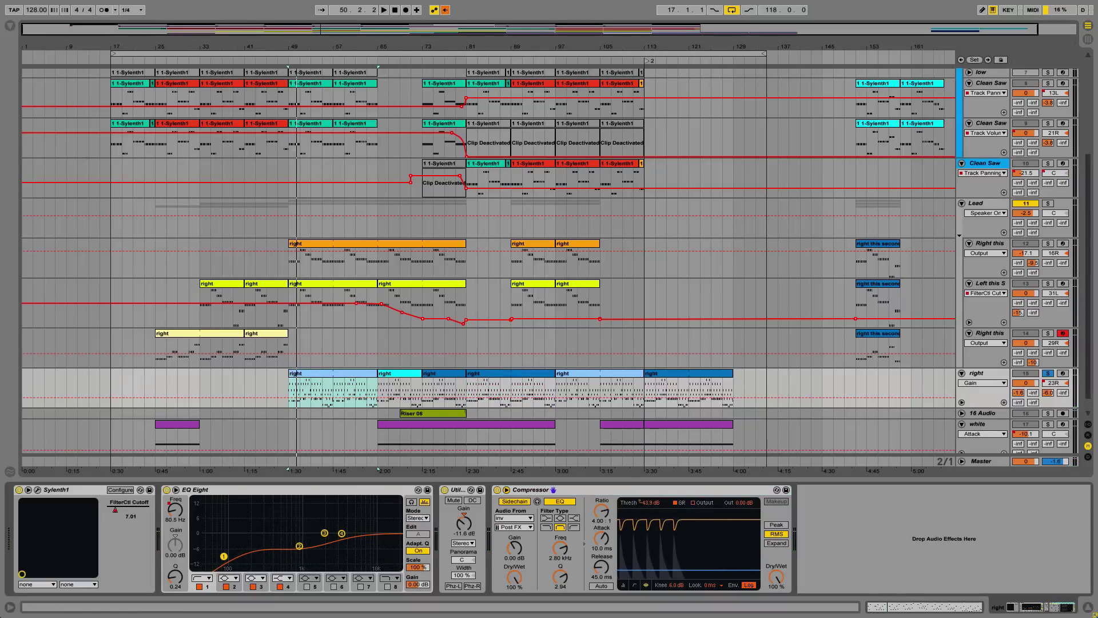
# - Try Peak detection and a threshold of about -49 dB on the sidechain compressor during playback, restore RMS, and undo the threshold changes
pyautogui.press('space')
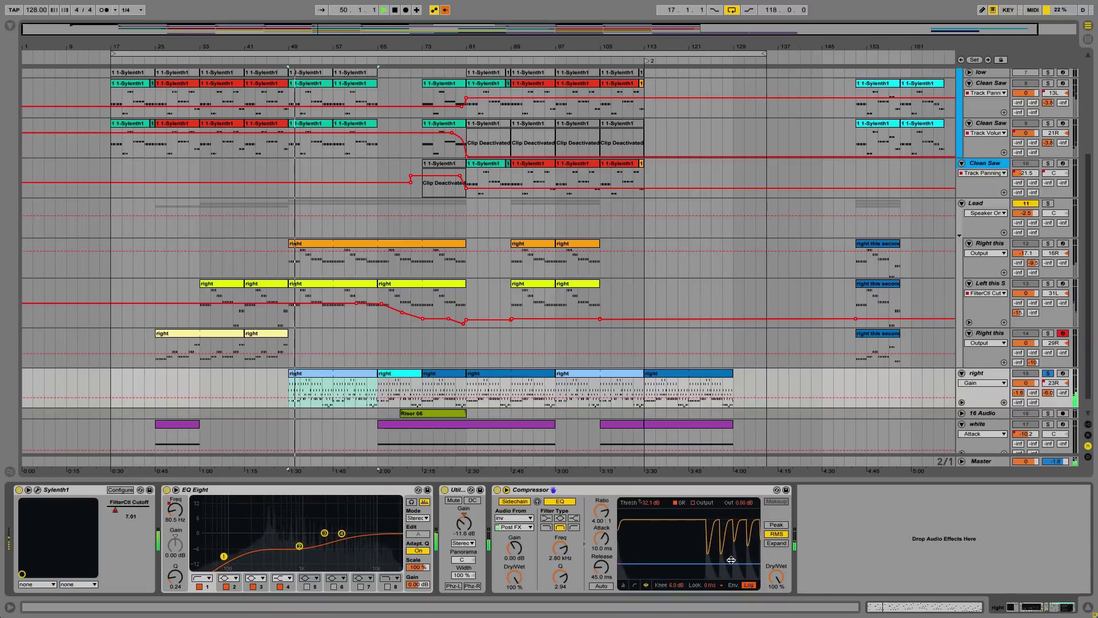
pyautogui.press('space')
pyautogui.press('space')
pyautogui.click(776, 525)
pyautogui.moveTo(732, 563); pyautogui.dragTo(732, 571)
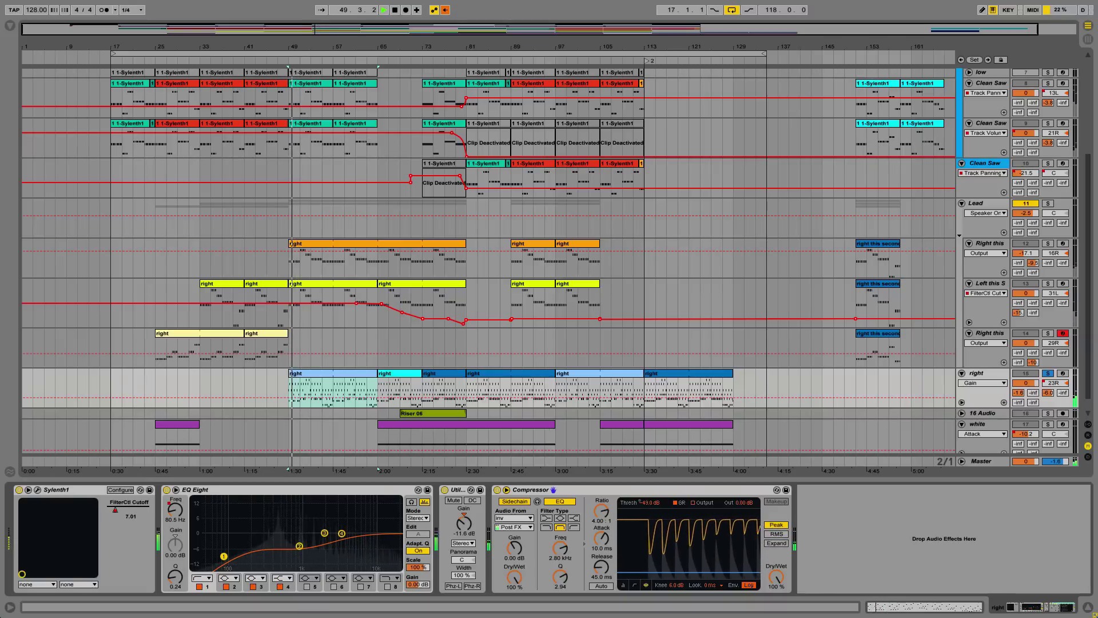
pyautogui.click(779, 534)
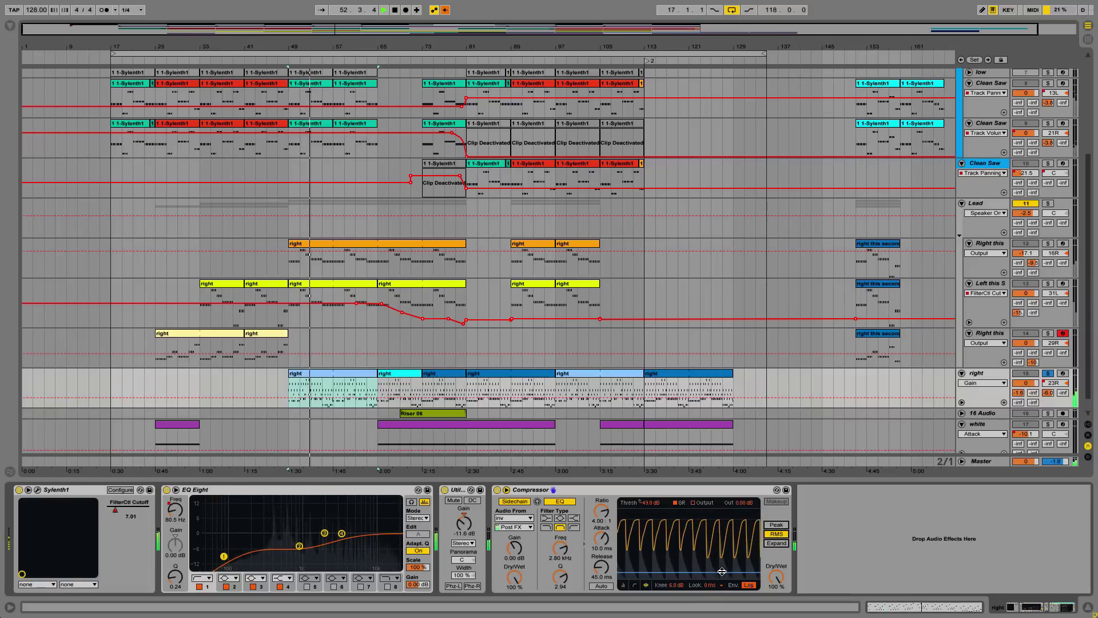
pyautogui.hotkey('ctrl', 'z')
pyautogui.hotkey('ctrl', 'z')
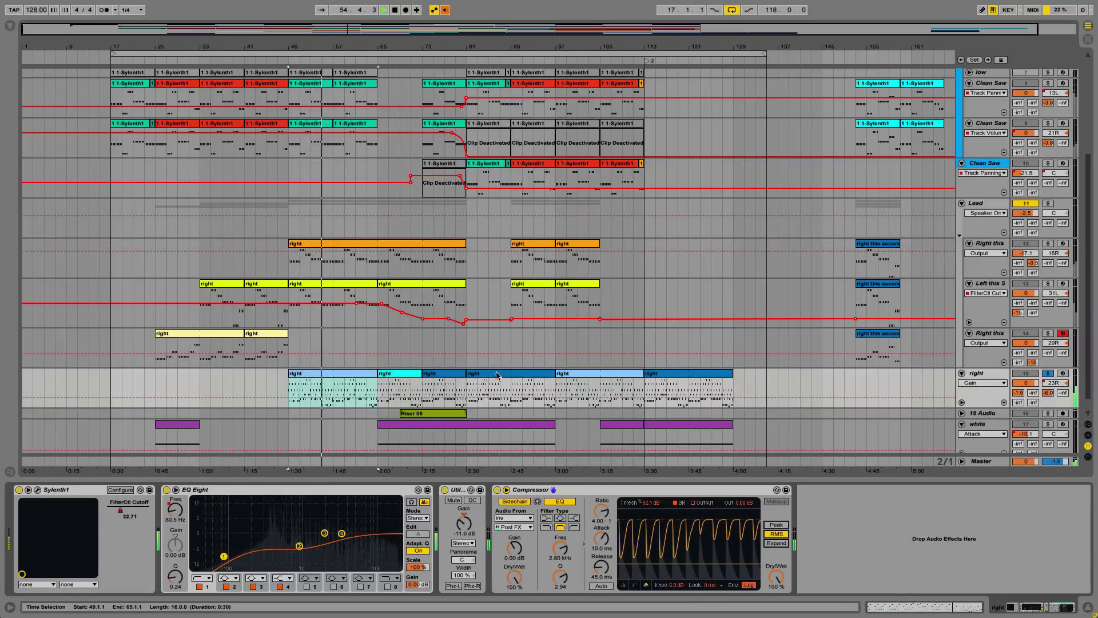
pyautogui.press('space')
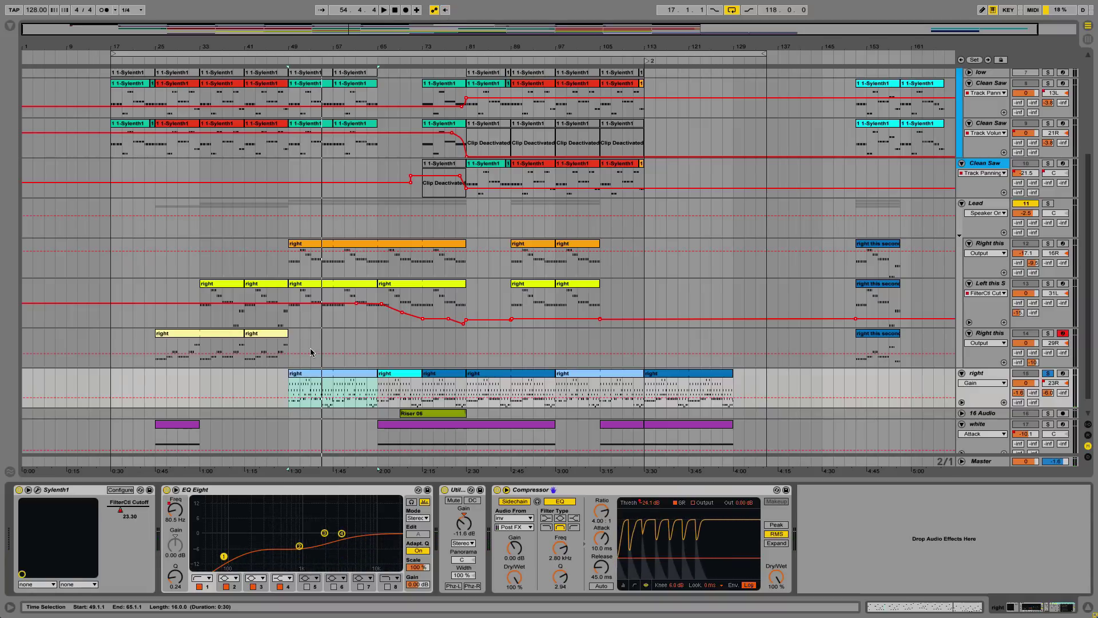
# - Unsolo the right track and briefly play the full mix from its clip at bar 49
pyautogui.click(309, 379)
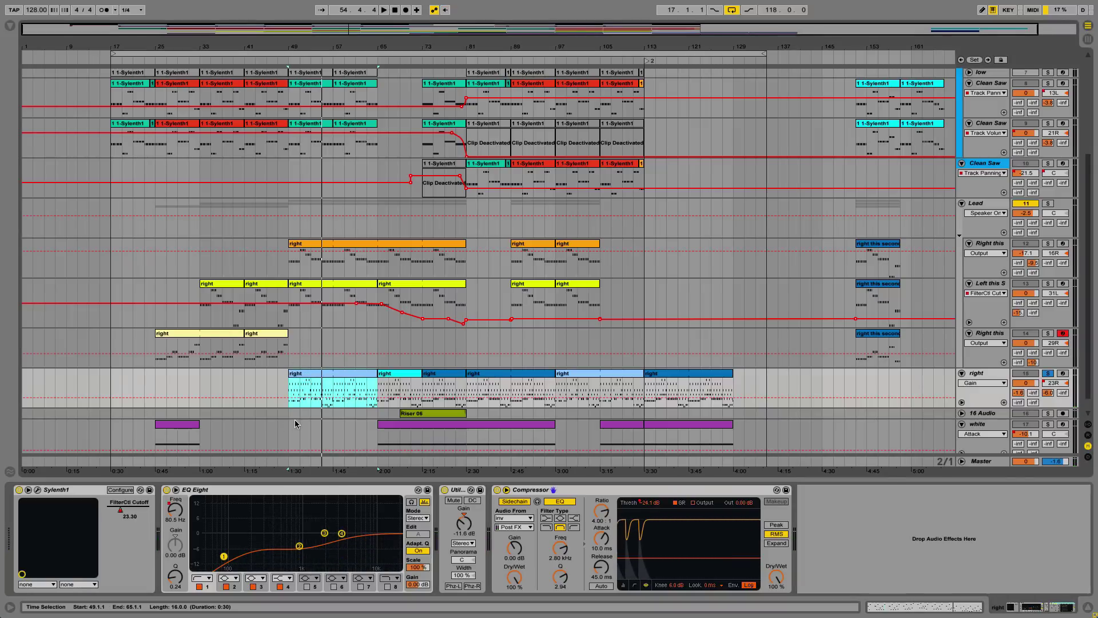
pyautogui.click(1050, 375)
pyautogui.click(346, 374)
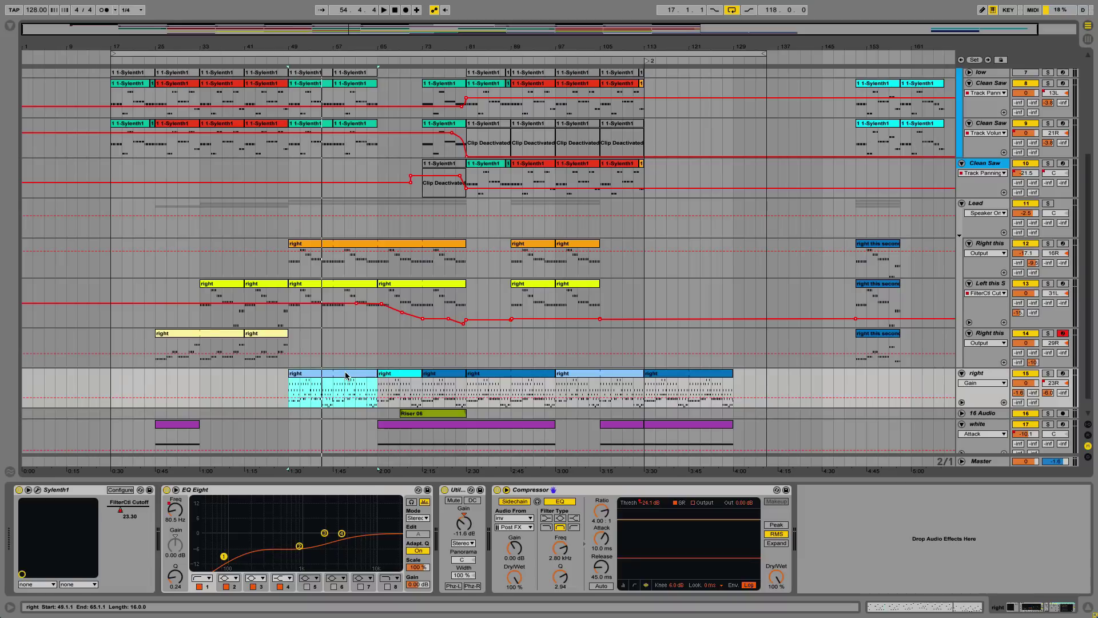
pyautogui.press('space')
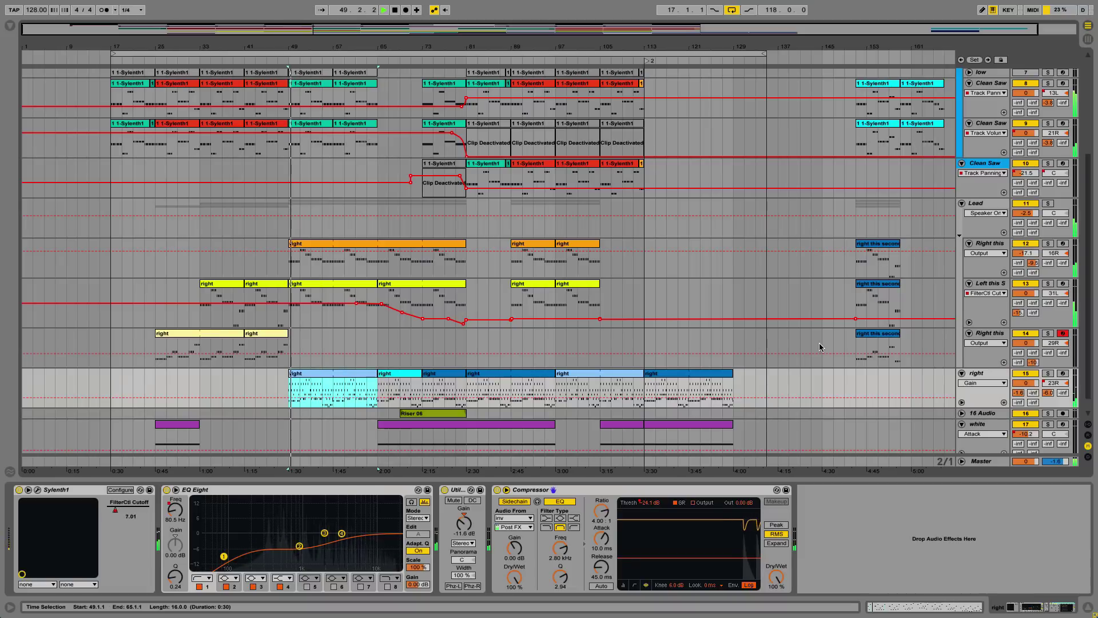
pyautogui.press('space')
# - In the right track's Sylenth1, set Mix B to 0.00 and compare the Part A and Part B settings
pyautogui.click(37, 491)
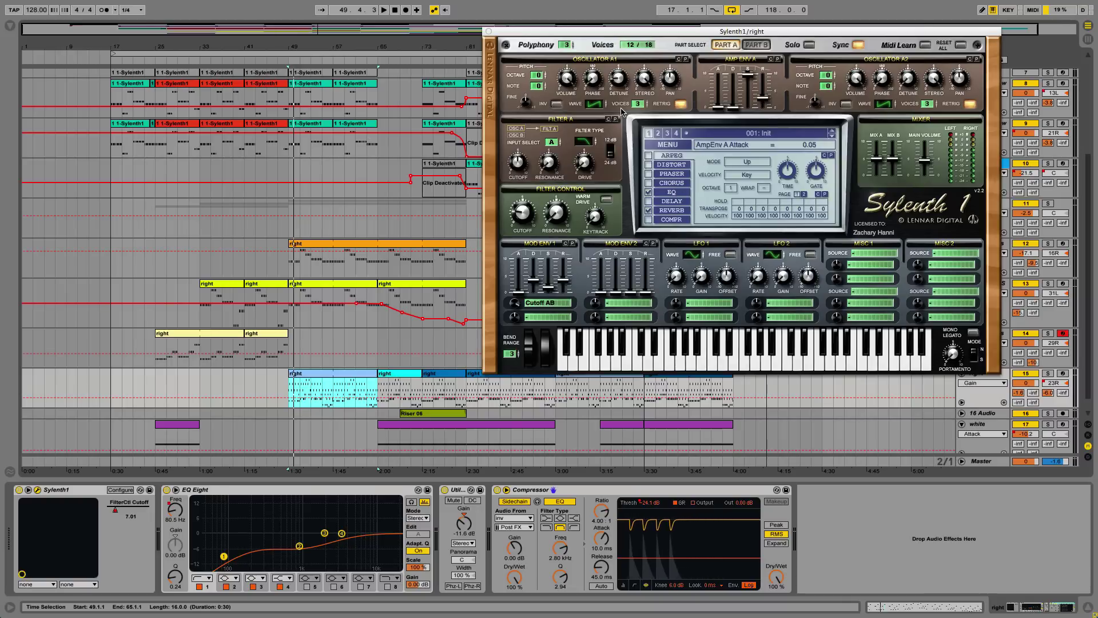
pyautogui.moveTo(892, 159); pyautogui.dragTo(890, 260)
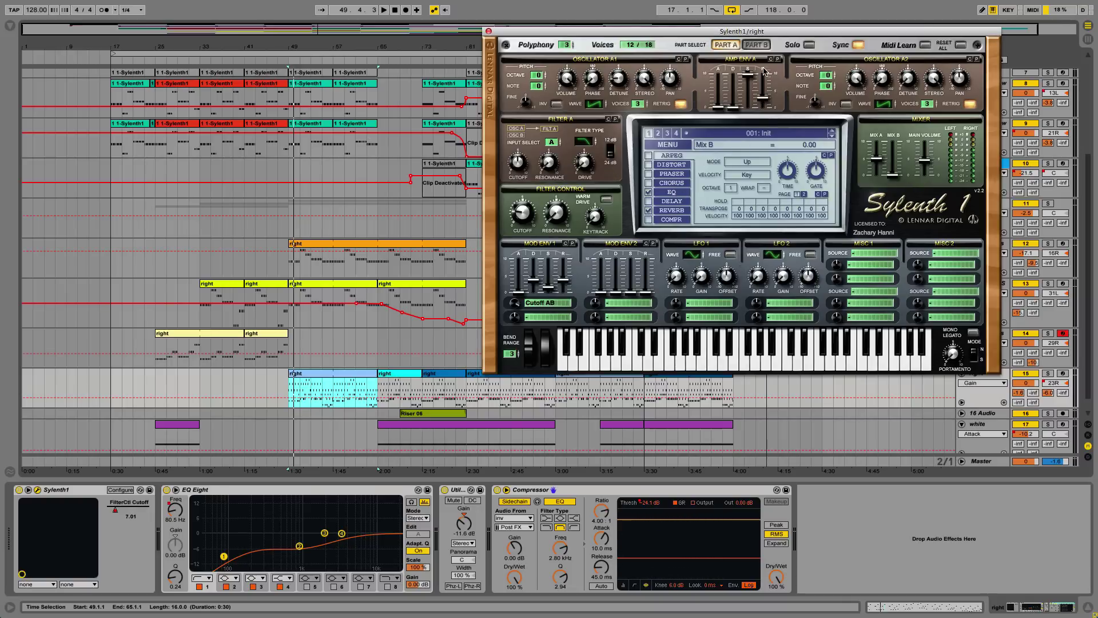
pyautogui.click(756, 45)
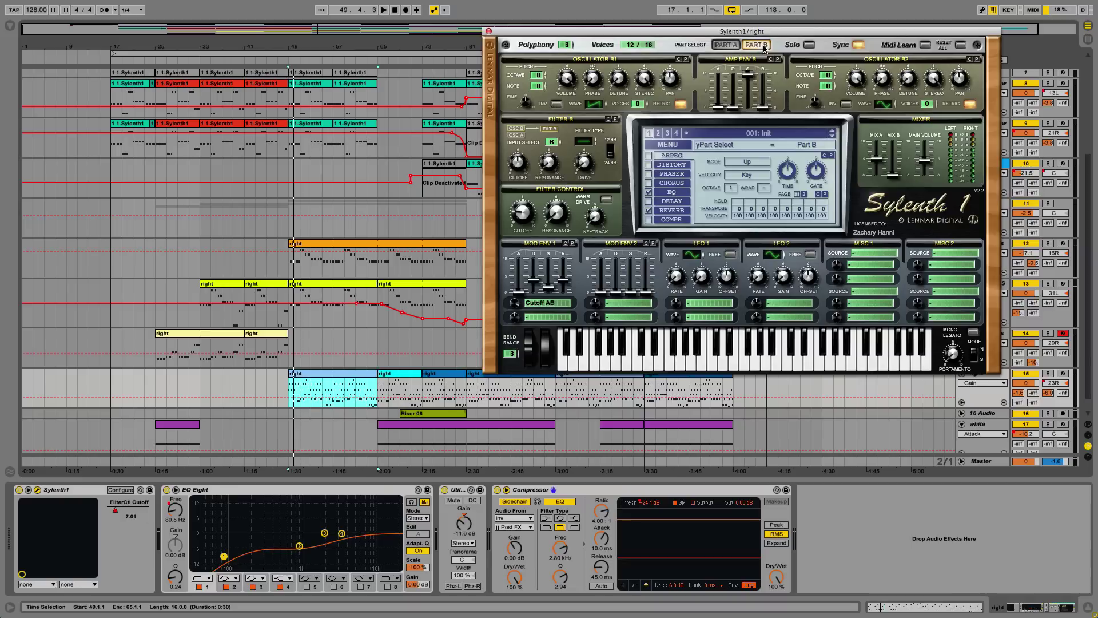
pyautogui.click(725, 45)
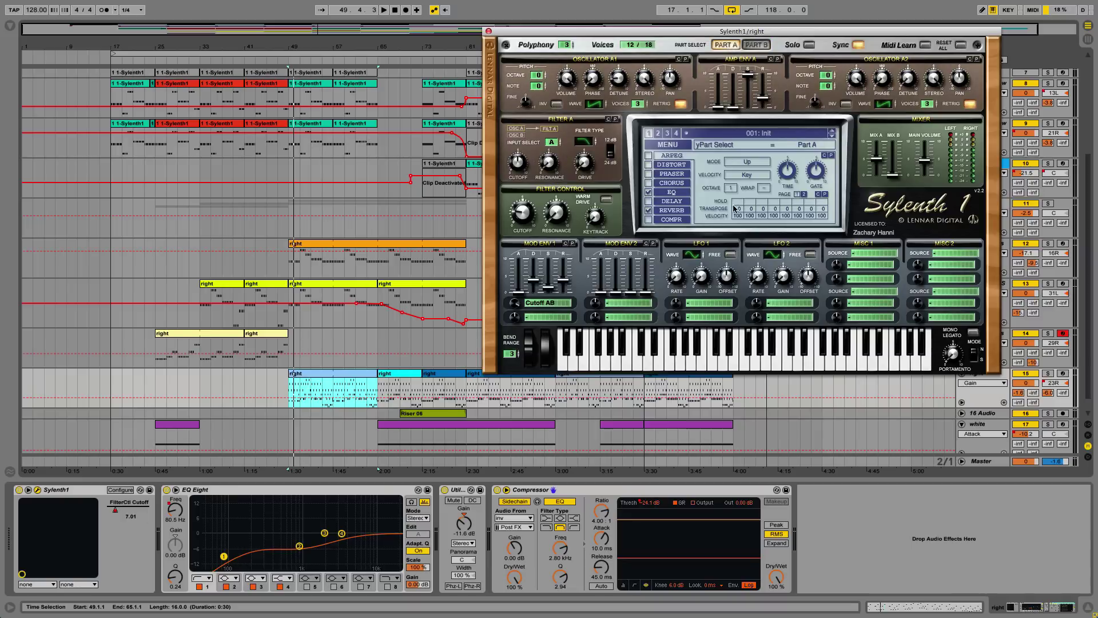
pyautogui.click(764, 44)
pyautogui.click(725, 46)
# - Solo the right track again while playing from bar 49, and stop playback
pyautogui.press('space')
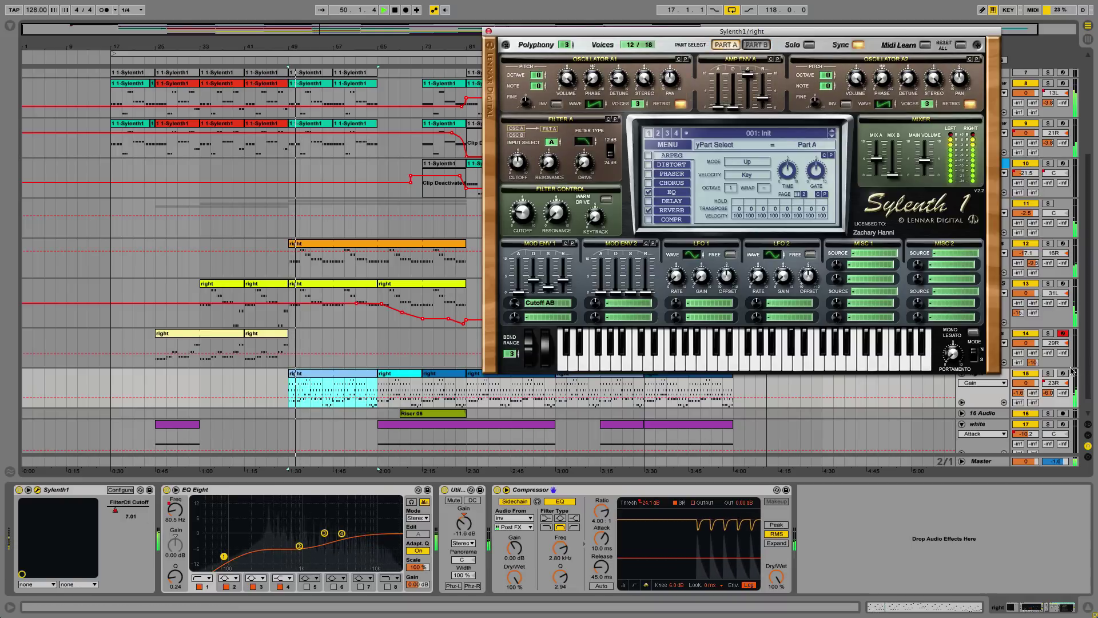
pyautogui.click(1050, 374)
pyautogui.click(1050, 374)
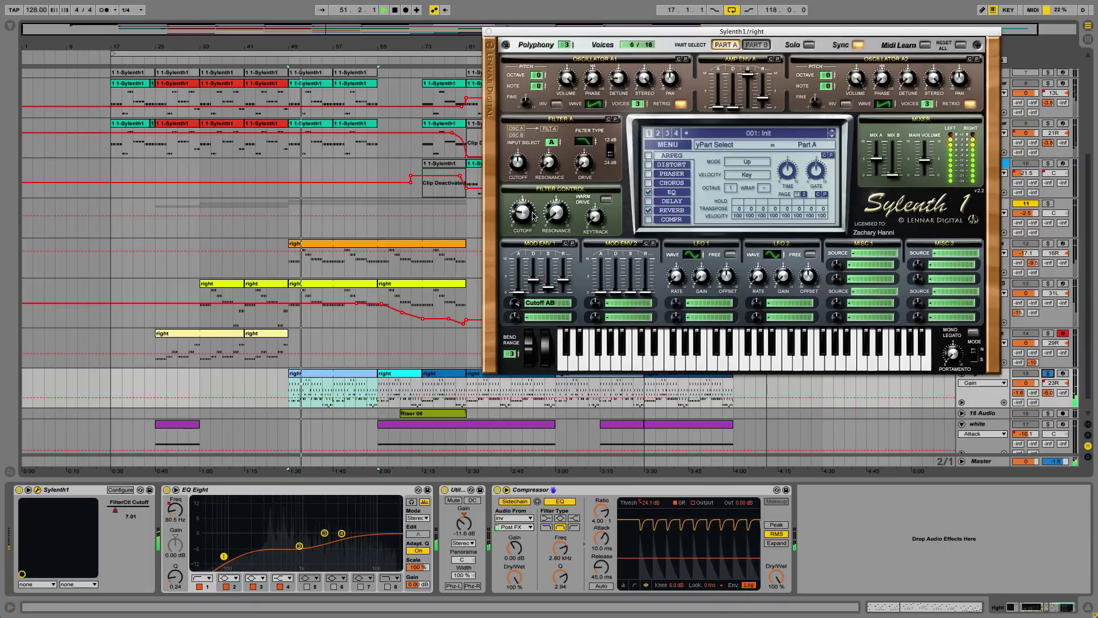
pyautogui.press('space')
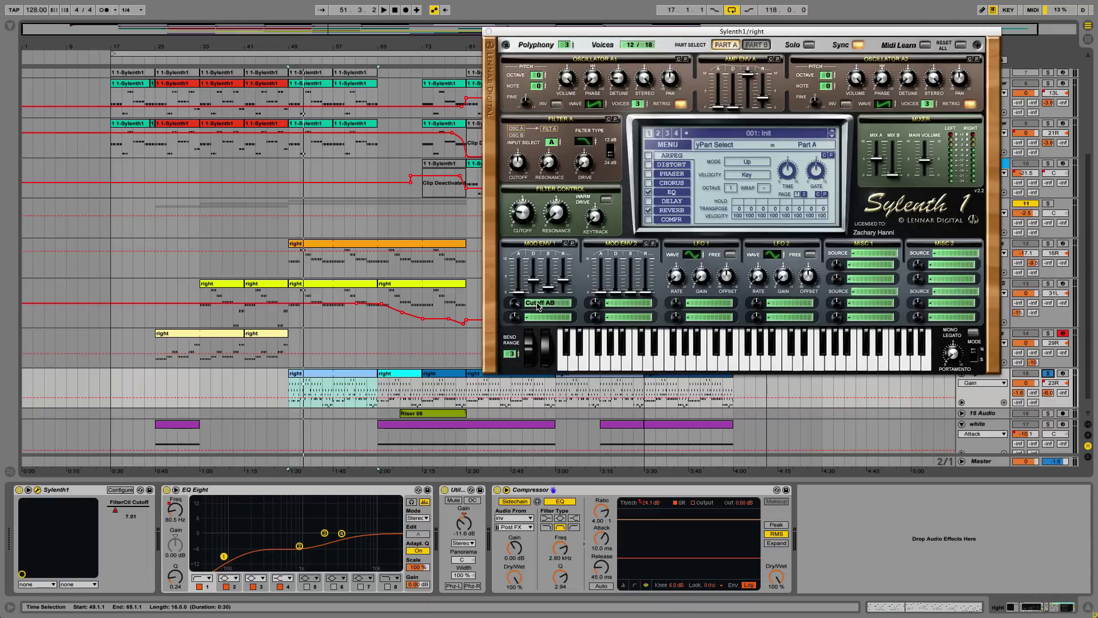
# - Turn the Sylenth1 filter control cutoff down to 1.00 Hz while the soloed right track plays
pyautogui.press('space')
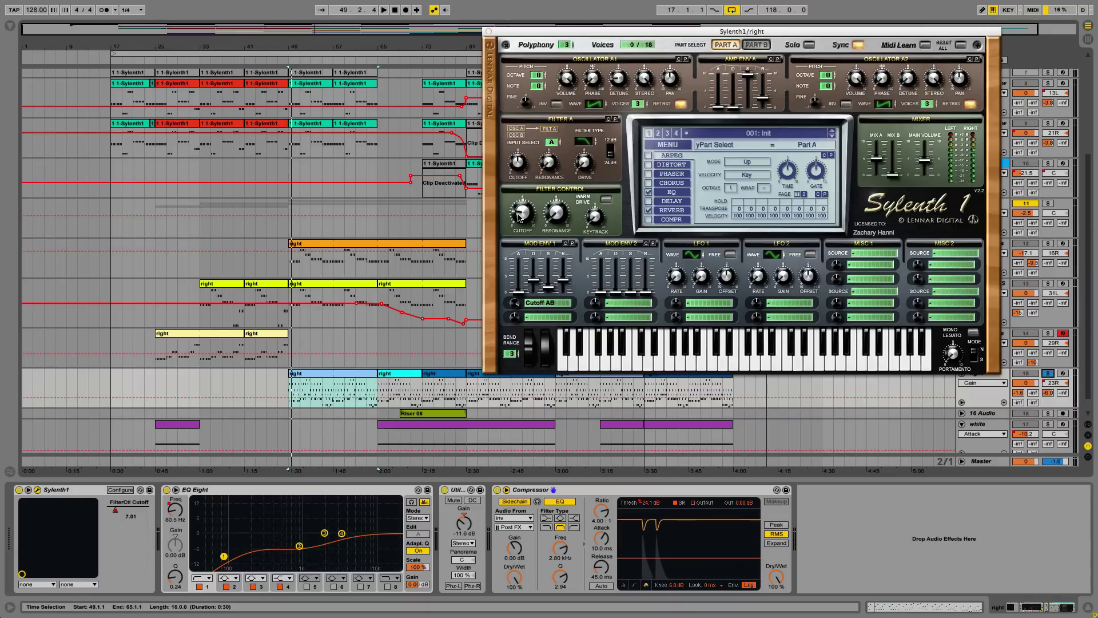
pyautogui.press('space')
pyautogui.moveTo(520, 215); pyautogui.dragTo(527, 245)
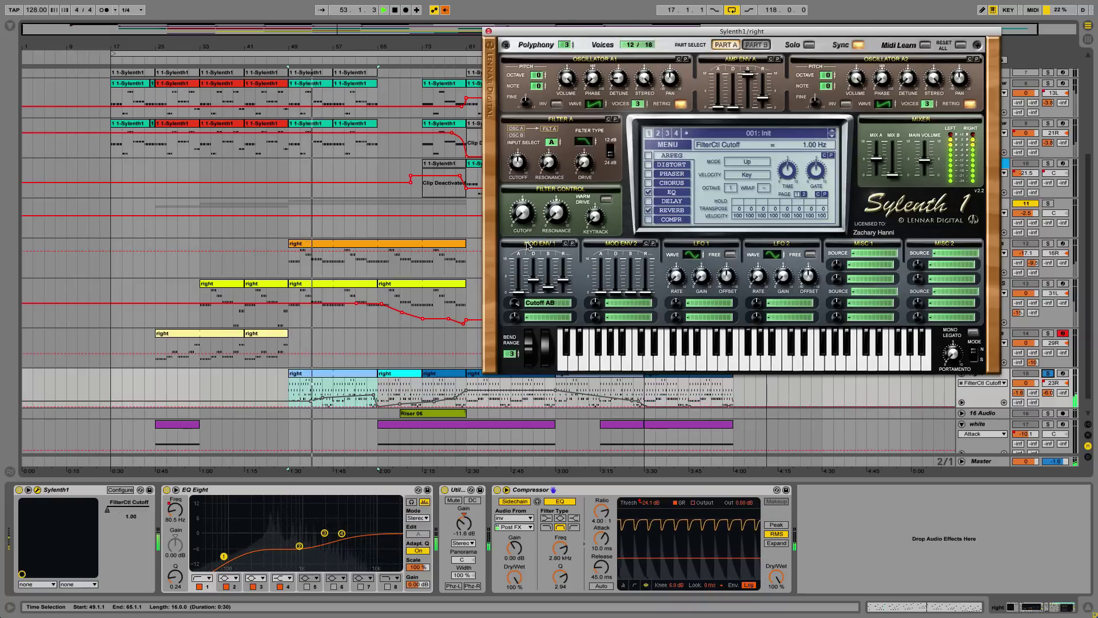